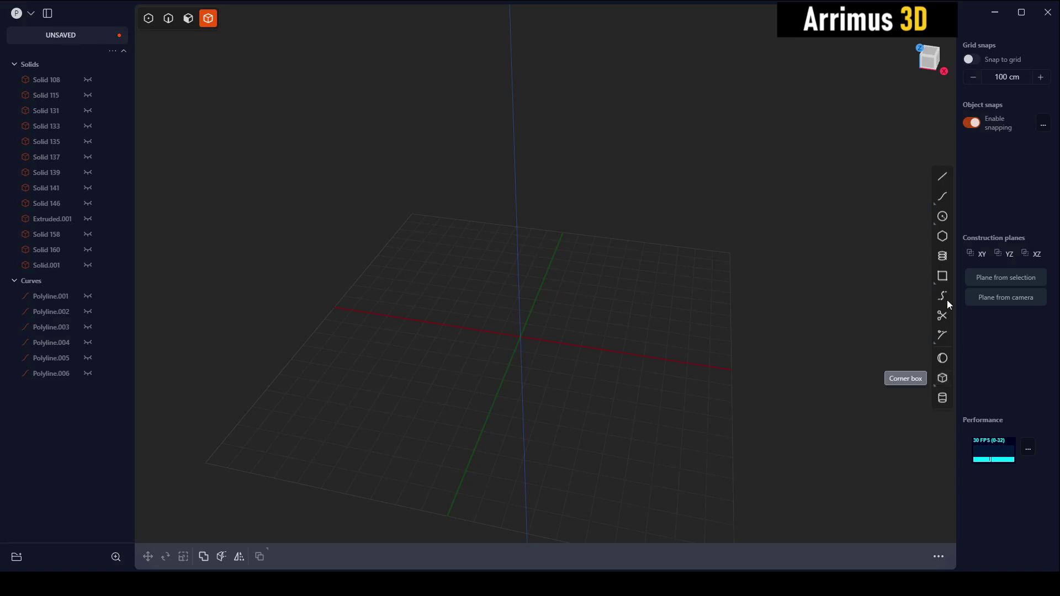
Step: Draw a closed five-point polyline outline on the XY ground grid
click(942, 176)
middle_drag(556, 263, 572, 237)
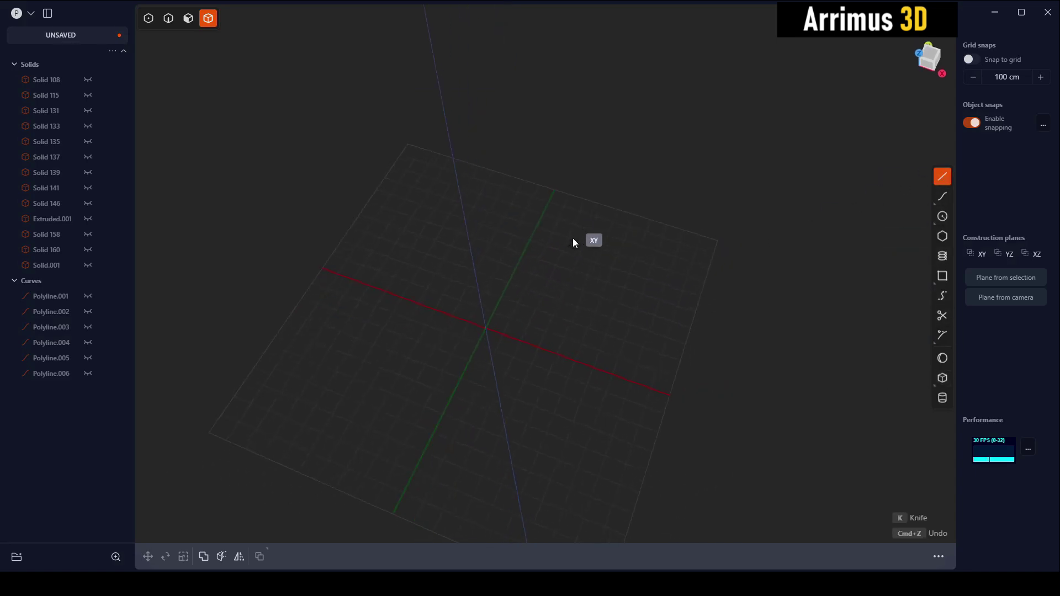
click(550, 203)
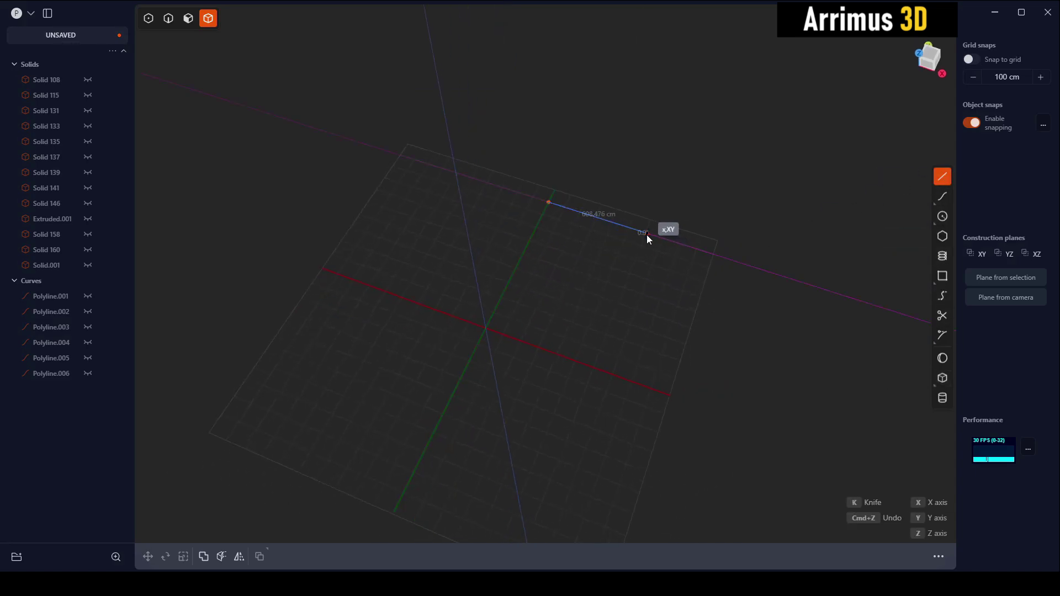
click(647, 233)
click(686, 296)
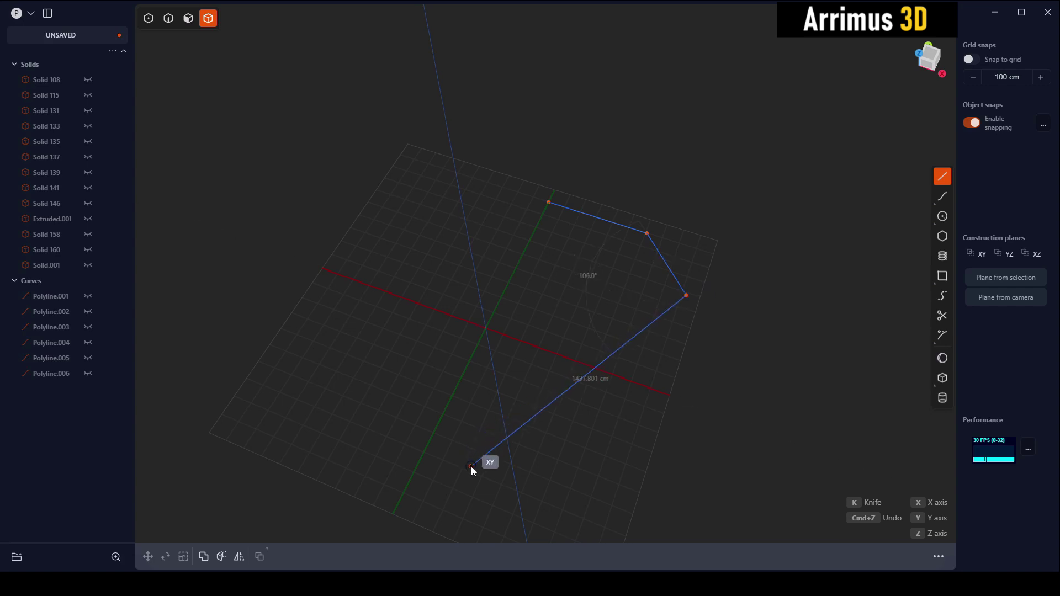
click(474, 468)
click(429, 453)
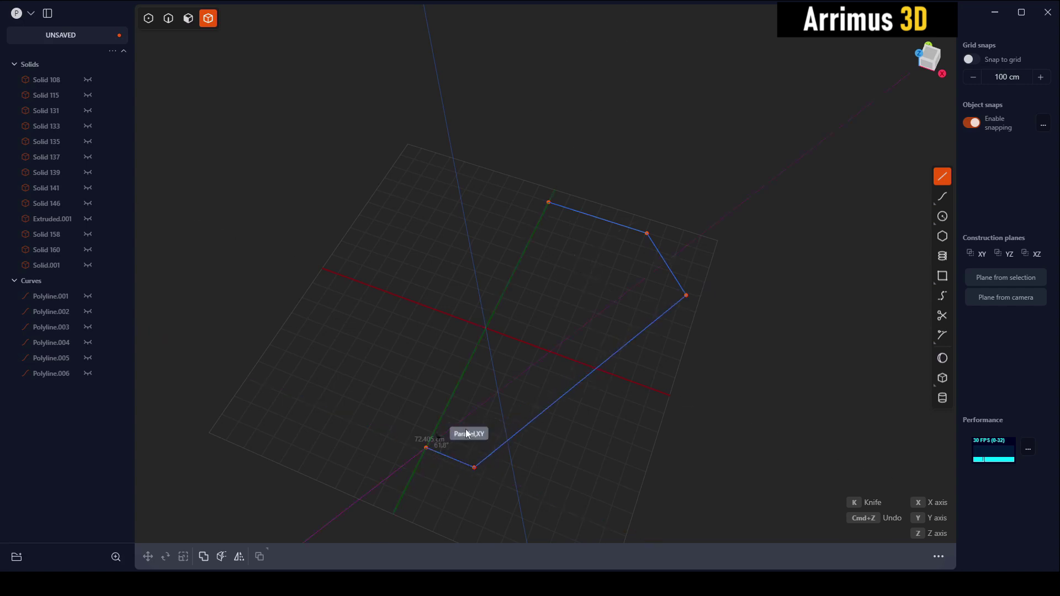
click(549, 203)
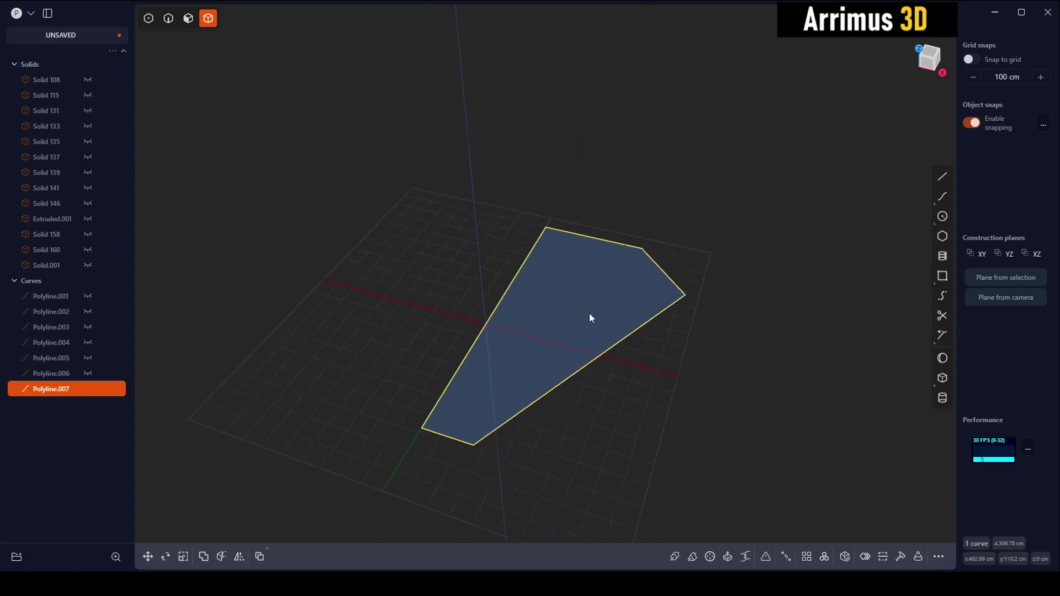
Step: Extrude the closed outline into a solid block and bevel its top front edge
key(e)
click(578, 224)
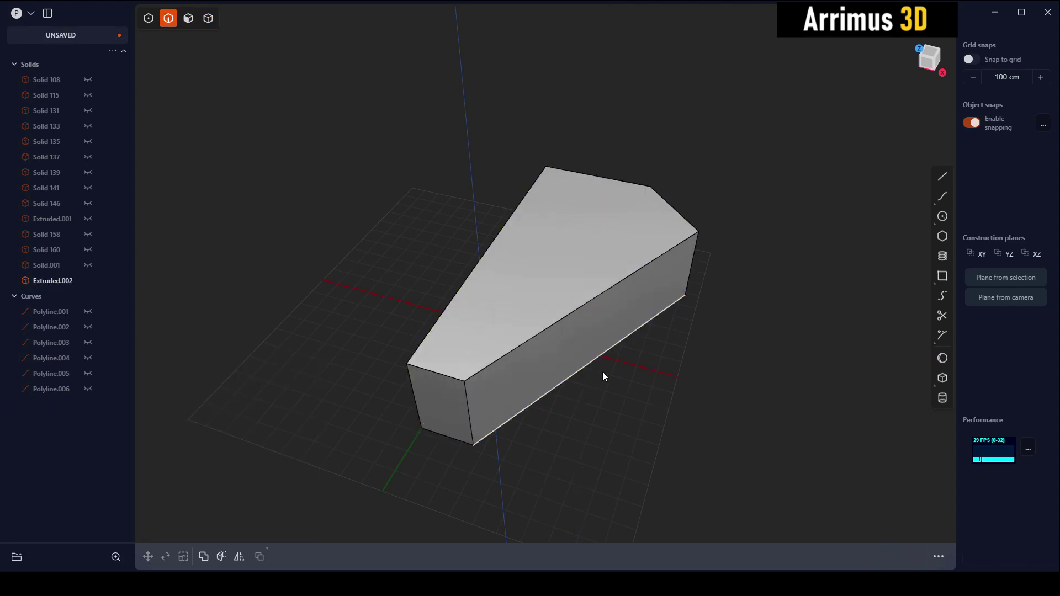
middle_drag(602, 372, 449, 365)
click(445, 349)
key(f)
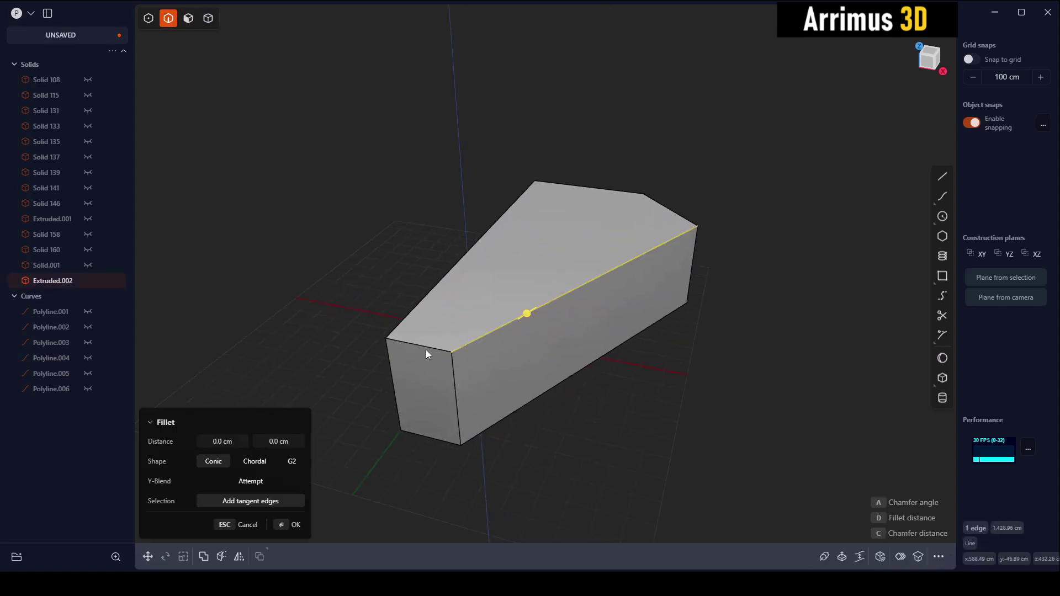
drag(425, 350, 473, 313)
key(Return)
Step: Rotate the bevel face and offset it back about 131.718 cm
key(3)
click(503, 320)
key(r)
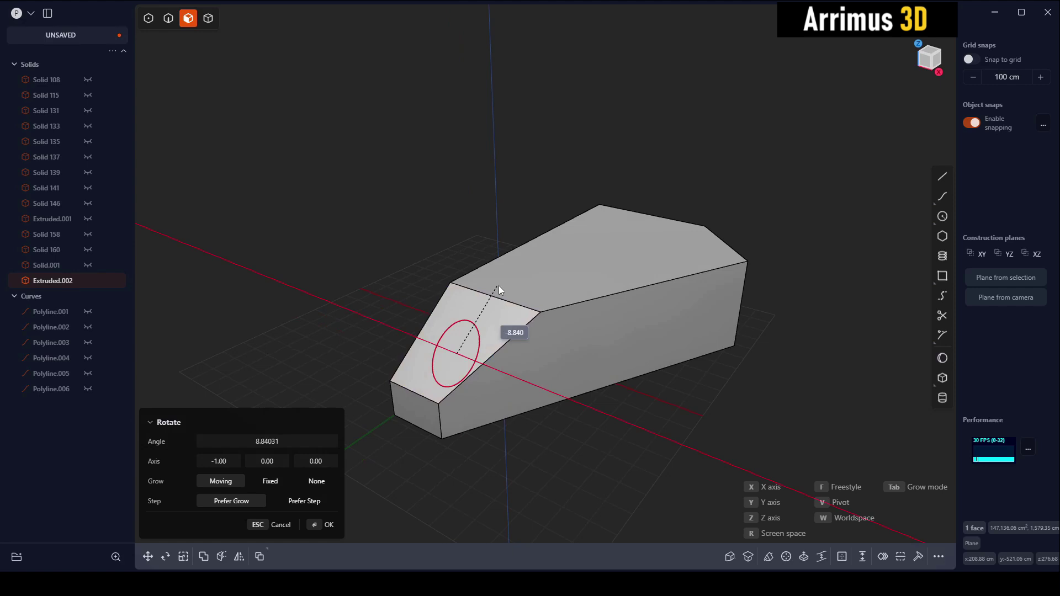
click(534, 290)
key(o)
mouse_move(505, 276)
mouse_down()
mouse_move(649, 274)
mouse_move(630, 298)
mouse_up()
key(2)
Step: Fillet the top-right edge and tilt the long side face inward by about 334°
click(627, 304)
key(f)
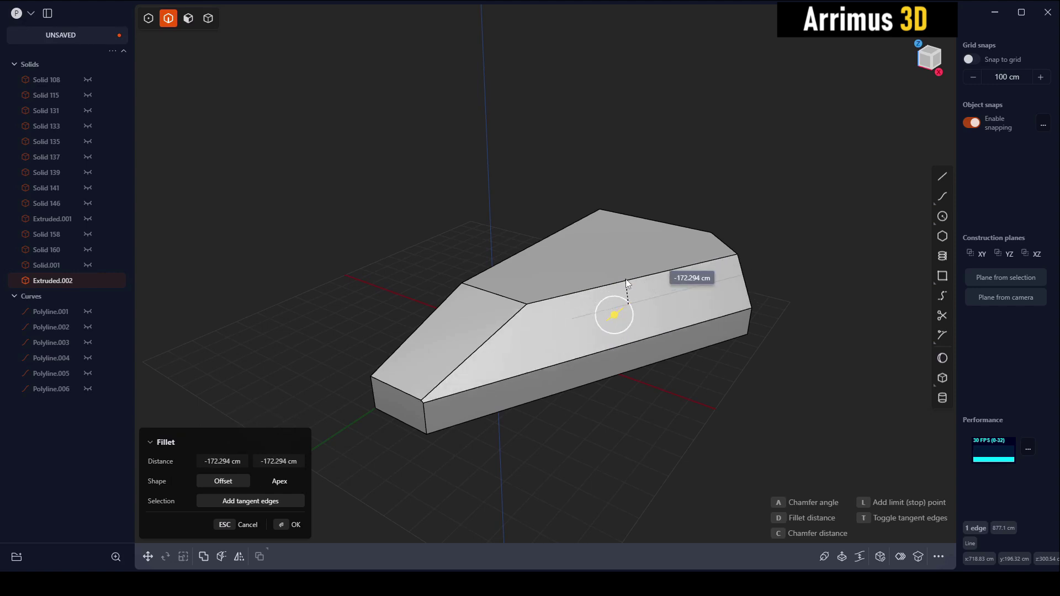
key(Return)
key(3)
click(641, 316)
key(r)
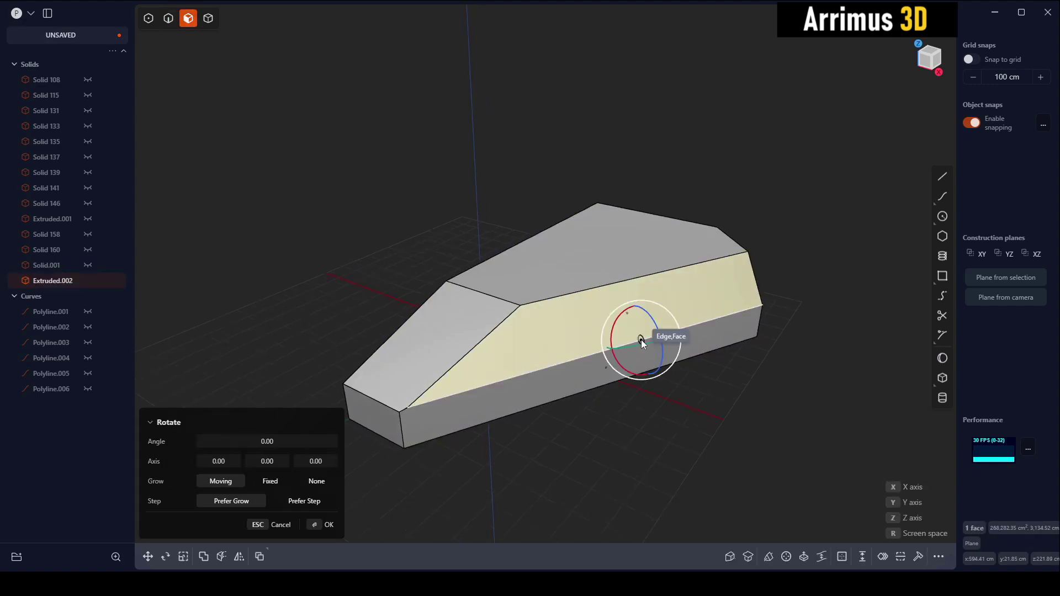
mouse_move(635, 334)
mouse_down()
mouse_move(367, 357)
mouse_move(251, 402)
mouse_move(309, 363)
mouse_up()
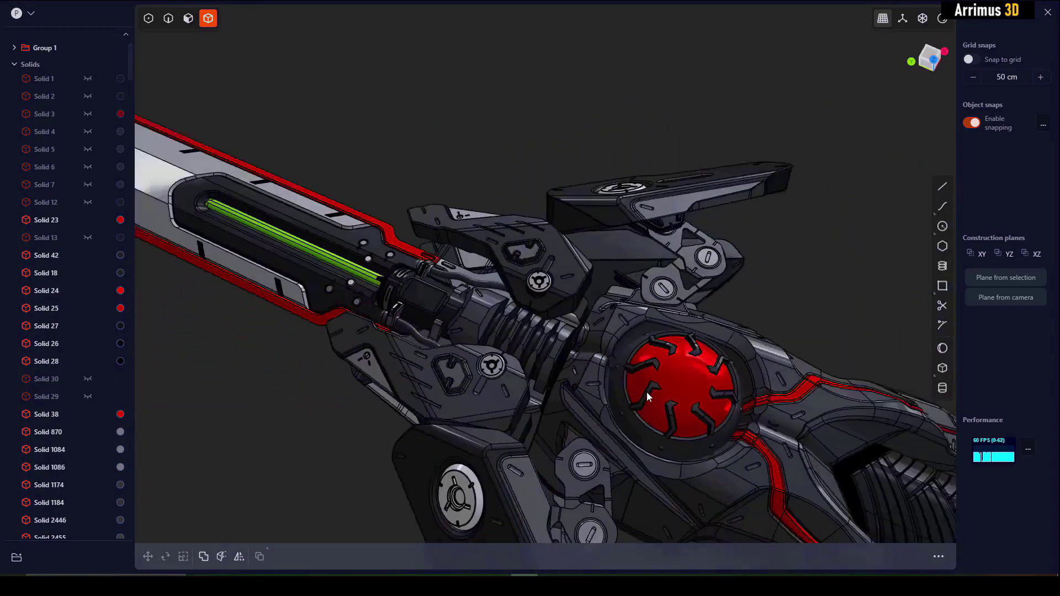
Step: Inspect the reference robot model, then return to the block and cancel the top-face offset
mouse_move(647, 392)
middle_down()
mouse_move(540, 275)
mouse_move(575, 306)
mouse_move(479, 308)
middle_up()
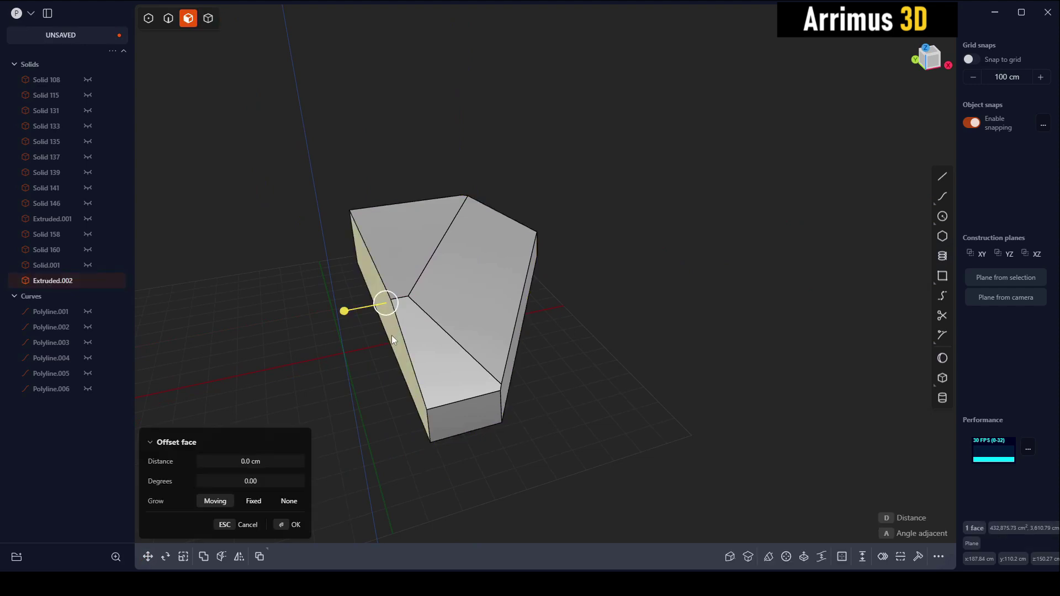
mouse_move(518, 292)
middle_down()
mouse_move(483, 326)
mouse_move(482, 263)
middle_up()
click(486, 264)
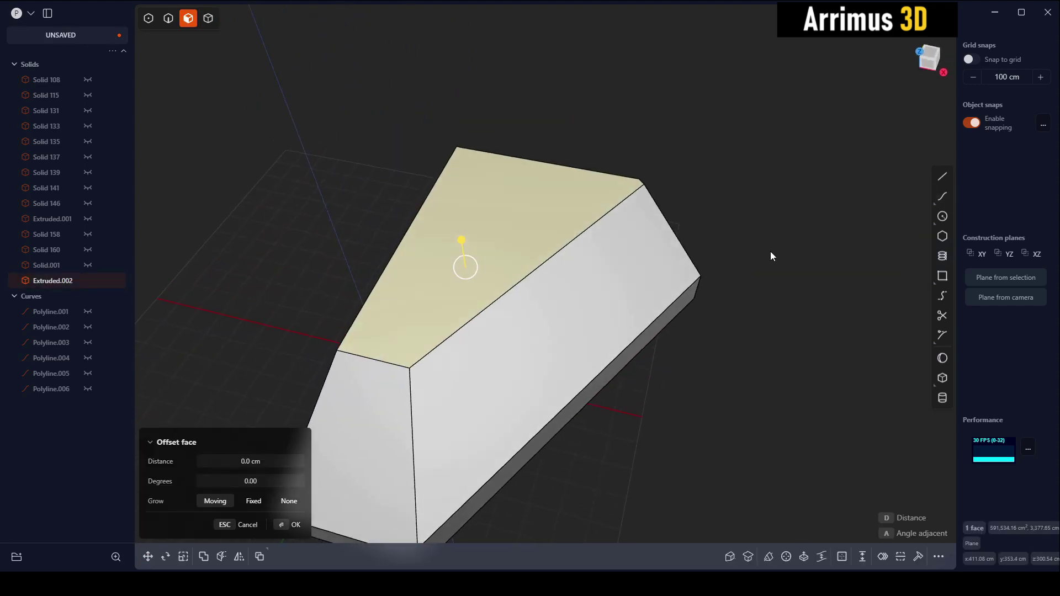
key(Escape)
mouse_move(770, 250)
middle_down()
mouse_move(694, 278)
mouse_move(733, 253)
mouse_move(747, 226)
middle_up()
Step: Draw a closed pentagon on the block's top and sloped faces, spanning the ridge
key(2)
key(l)
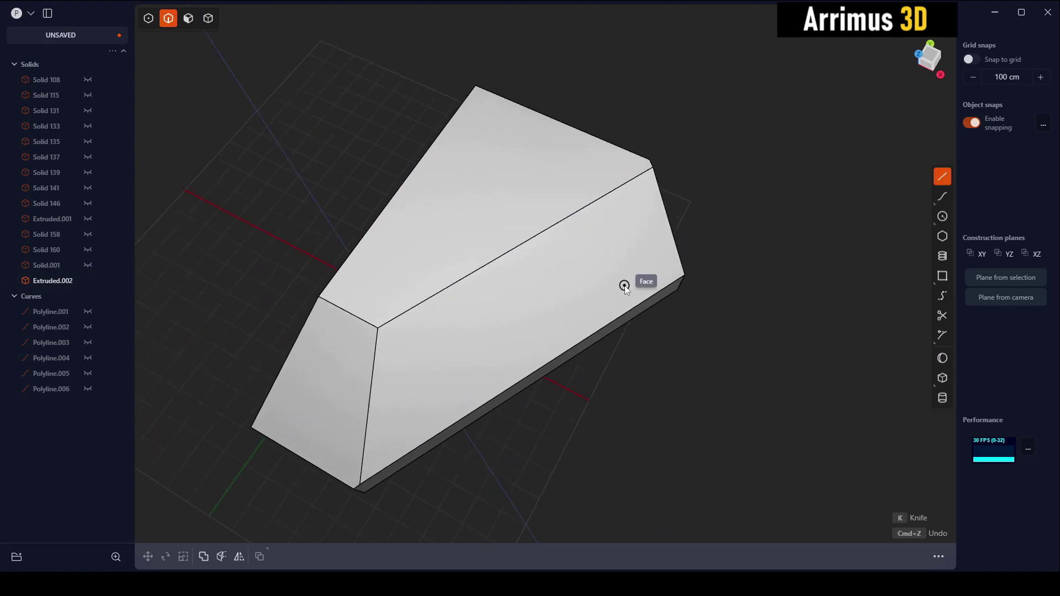
click(625, 285)
click(610, 192)
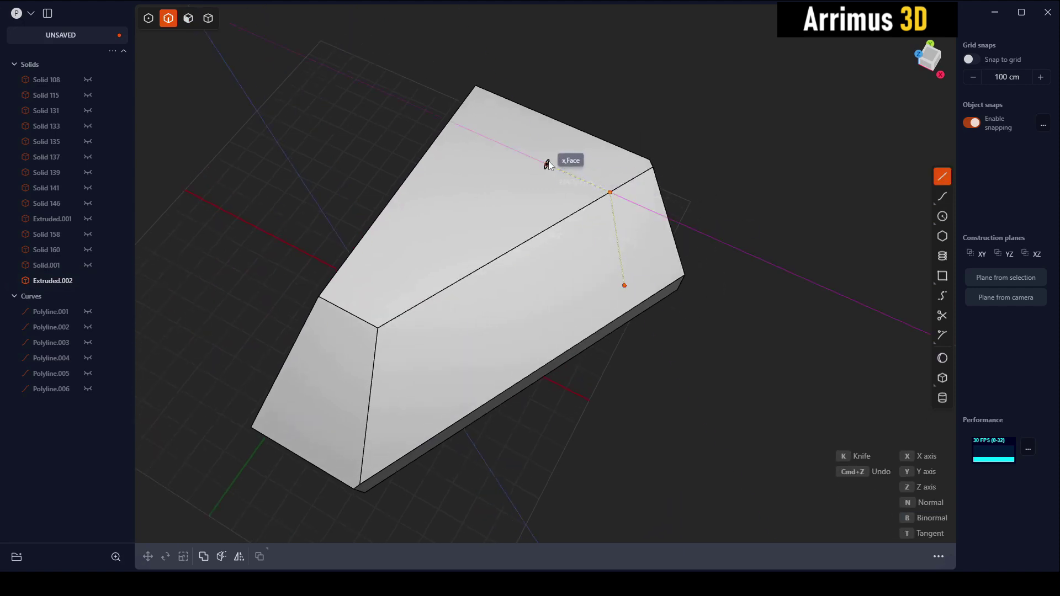
click(546, 163)
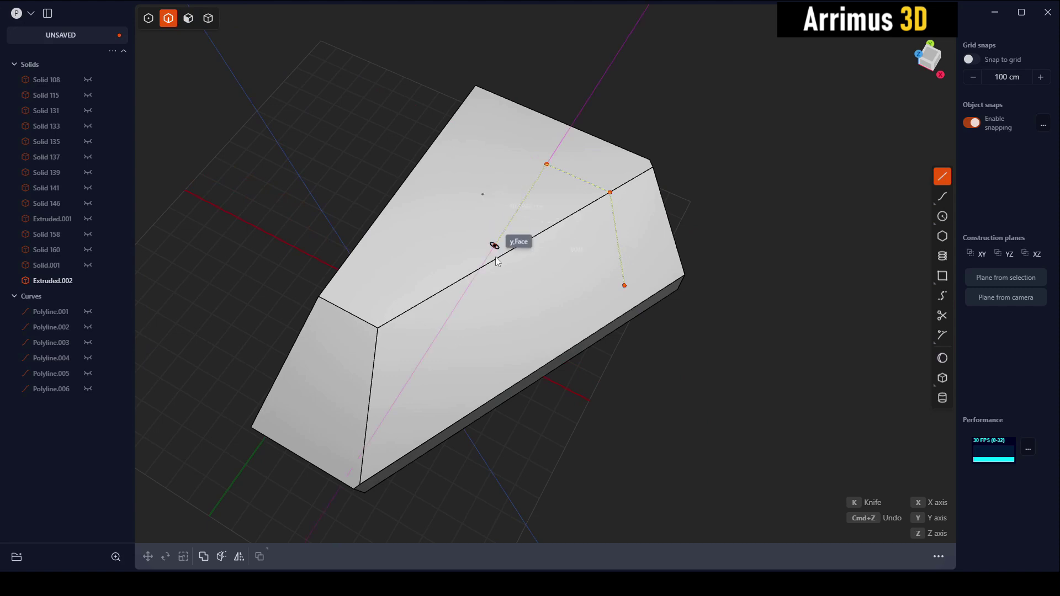
click(462, 278)
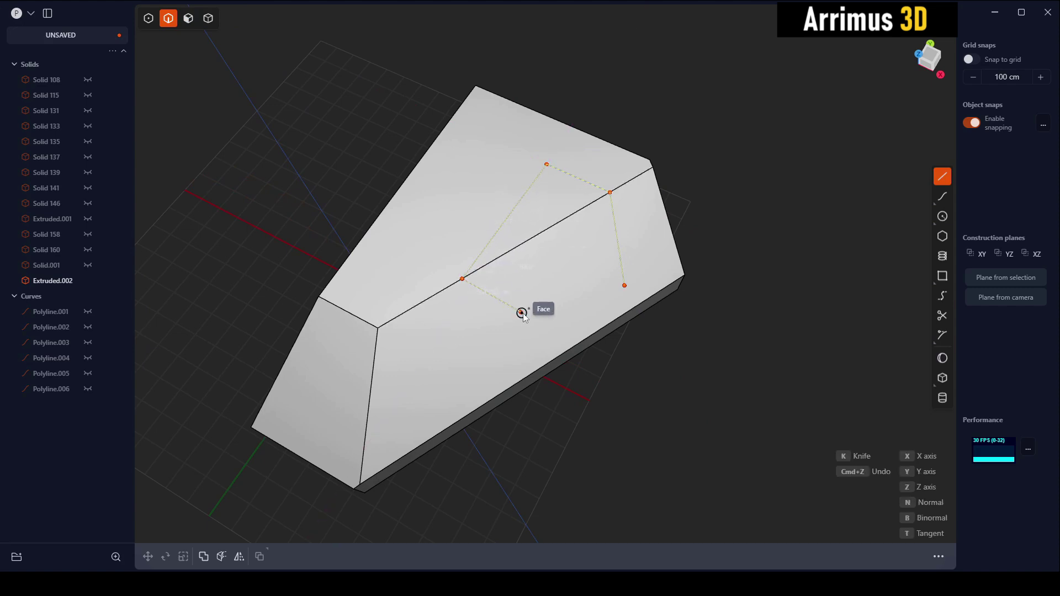
click(542, 321)
click(625, 285)
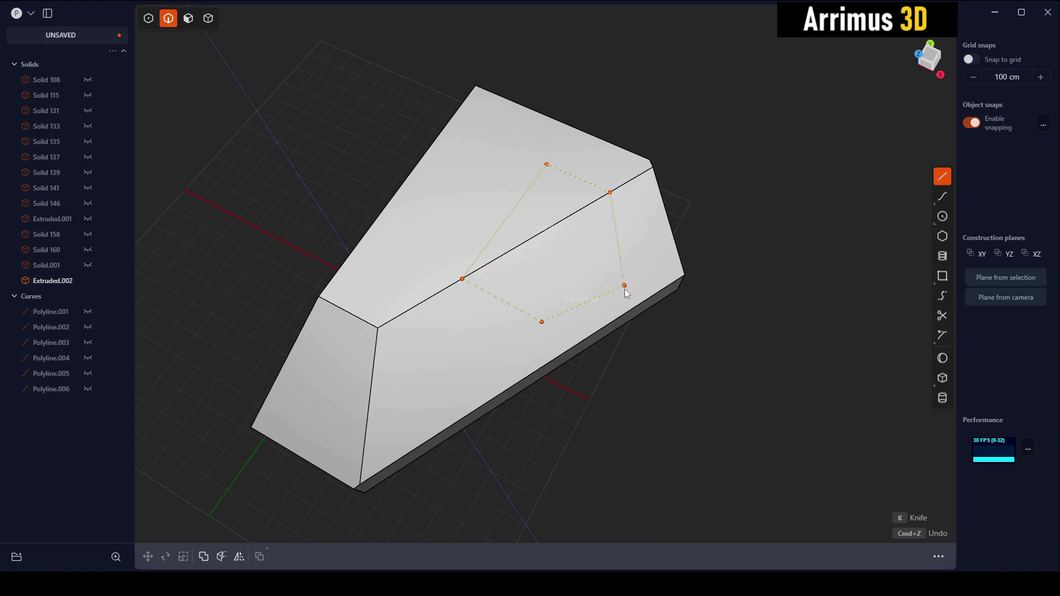
Step: Extrude the pentagon faces as a cut through the block
key(o)
drag(600, 224, 552, 310)
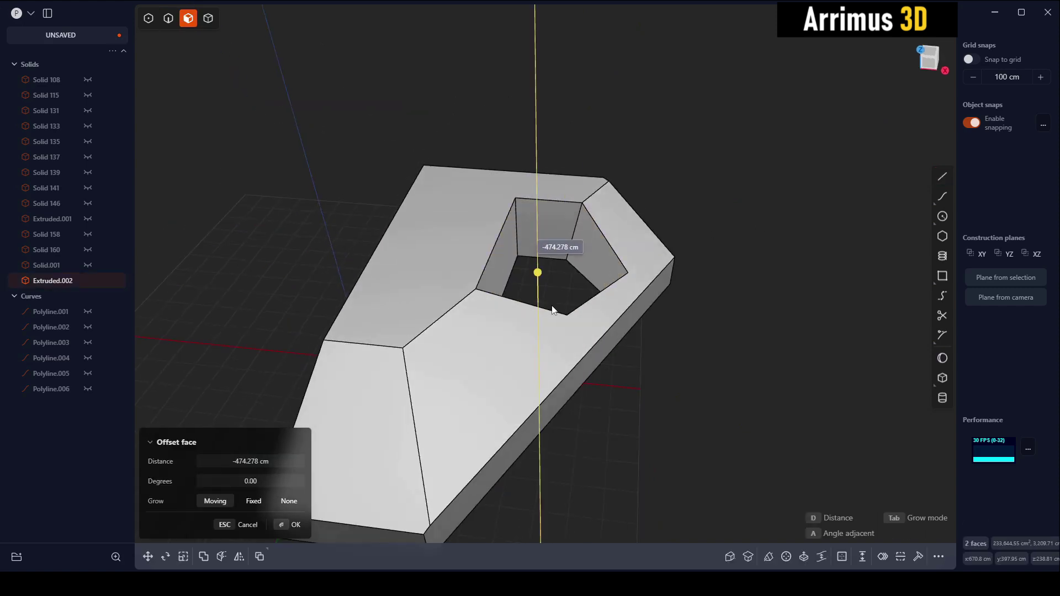
key(Escape)
Step: Fillet a vertical corner edge of the pentagonal opening
key(Escape)
click(565, 256)
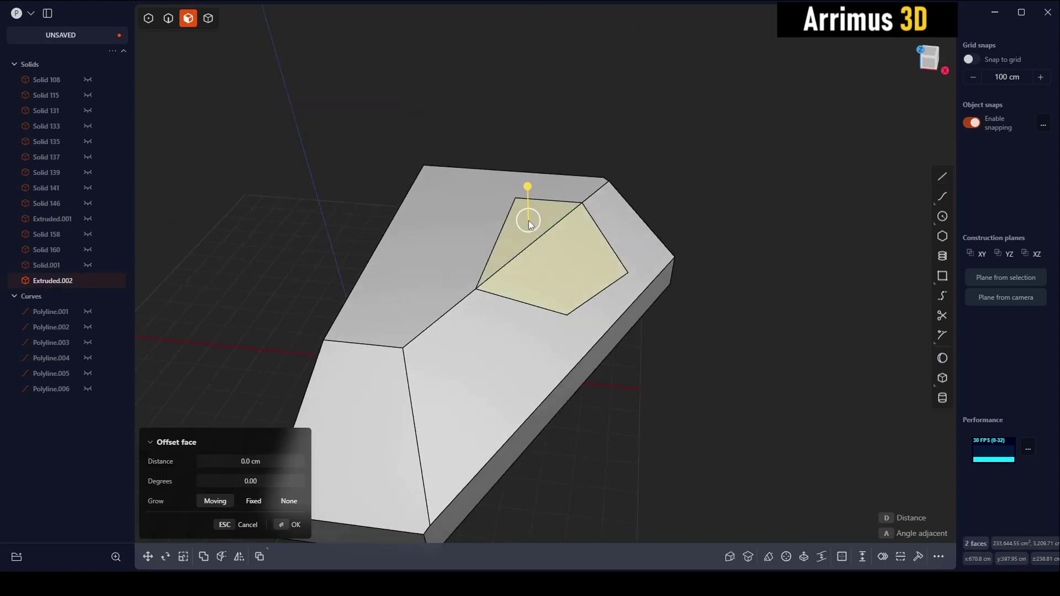
key(e)
key(Return)
mouse_move(714, 286)
middle_down()
mouse_move(524, 280)
mouse_move(585, 161)
mouse_move(582, 284)
mouse_move(551, 257)
mouse_move(655, 343)
mouse_move(585, 344)
mouse_move(557, 300)
mouse_move(624, 282)
mouse_move(598, 194)
mouse_move(574, 180)
middle_up()
key(2)
click(551, 257)
key(f)
key(Return)
key(ctrl+z)
key(Escape)
click(574, 180)
key(f)
key(Return)
Step: Fillet the remaining three vertical corner edges of the opening
middle_drag(701, 216, 687, 194)
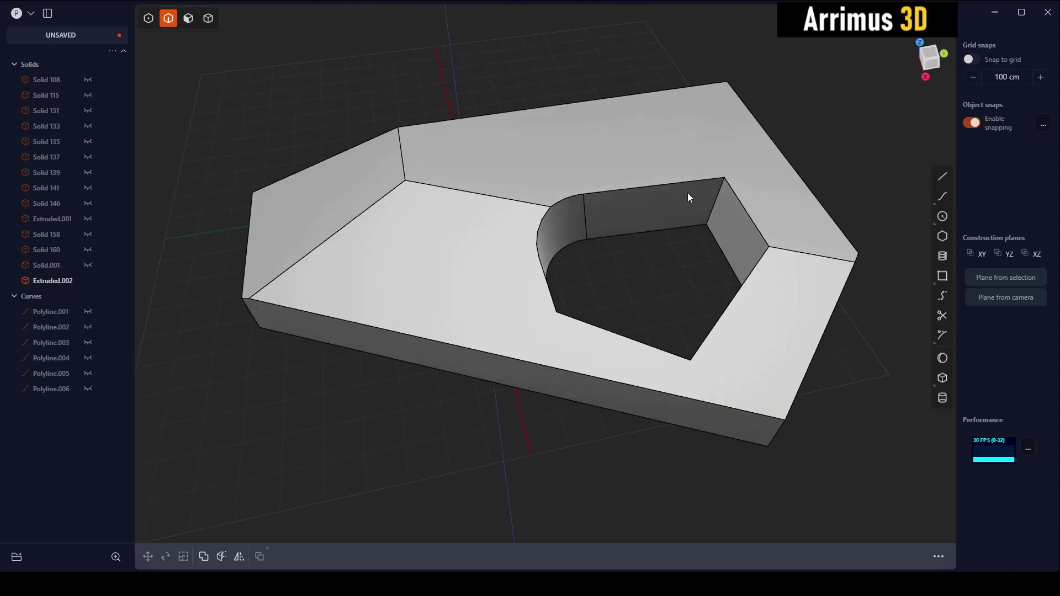
click(715, 205)
key(f)
middle_drag(750, 263, 747, 264)
click(748, 264)
click(683, 369)
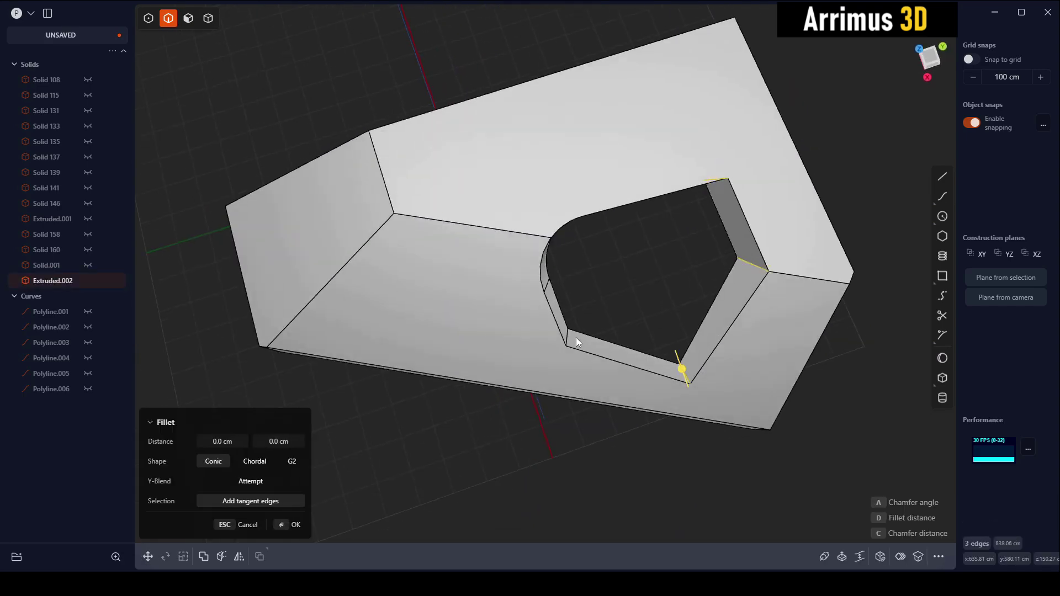
key(d)
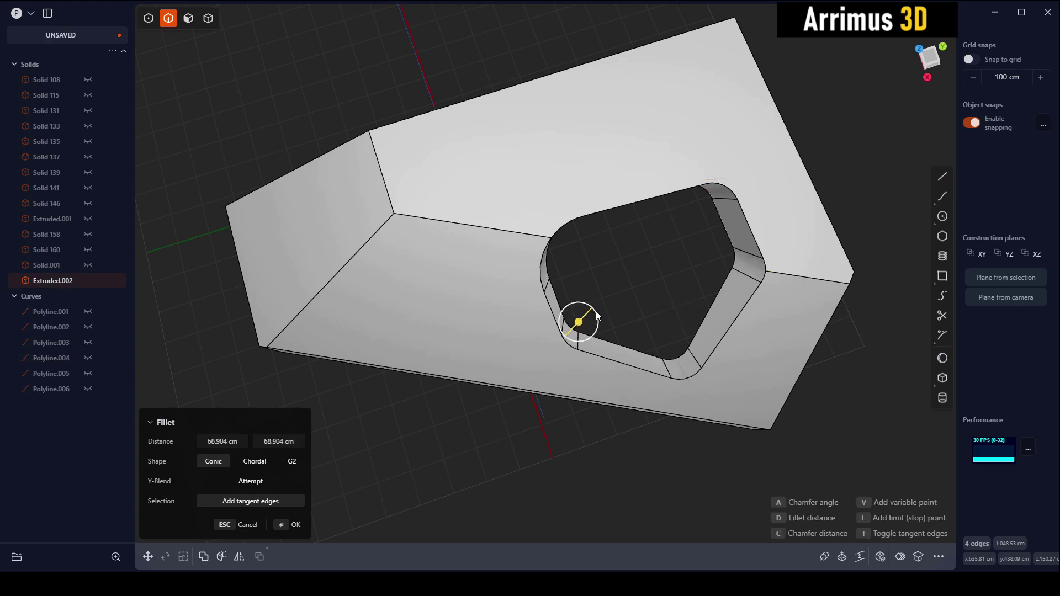
click(580, 315)
key(Return)
mouse_move(579, 315)
middle_down()
mouse_move(653, 272)
mouse_move(620, 246)
mouse_move(688, 214)
middle_up()
key(Escape)
Step: Fillet the opening's upper edge and its whole top rim edge loop
click(690, 214)
key(f)
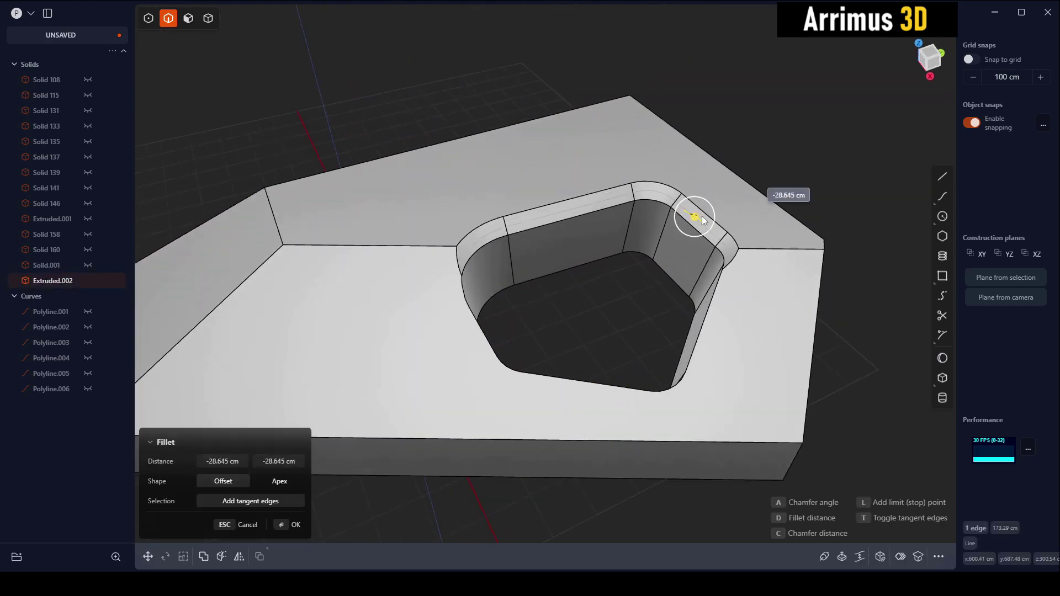
key(Return)
click(717, 289)
key(f)
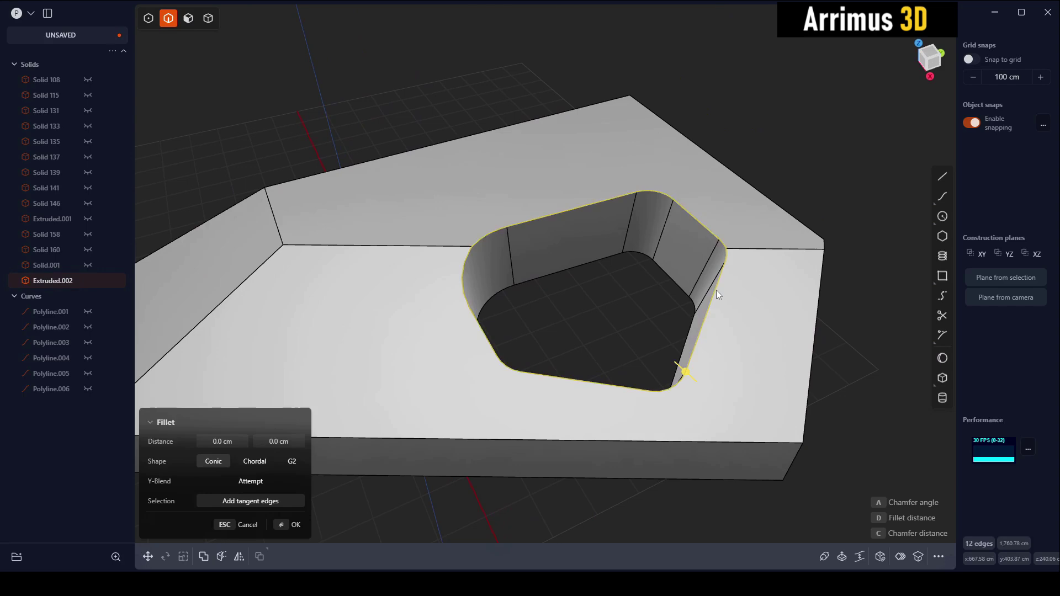
key(Return)
mouse_move(732, 238)
middle_down()
mouse_move(605, 286)
mouse_move(634, 174)
mouse_move(627, 225)
middle_up()
Step: Draw a four-sided slot outline at the rim and offset its face upward
key(l)
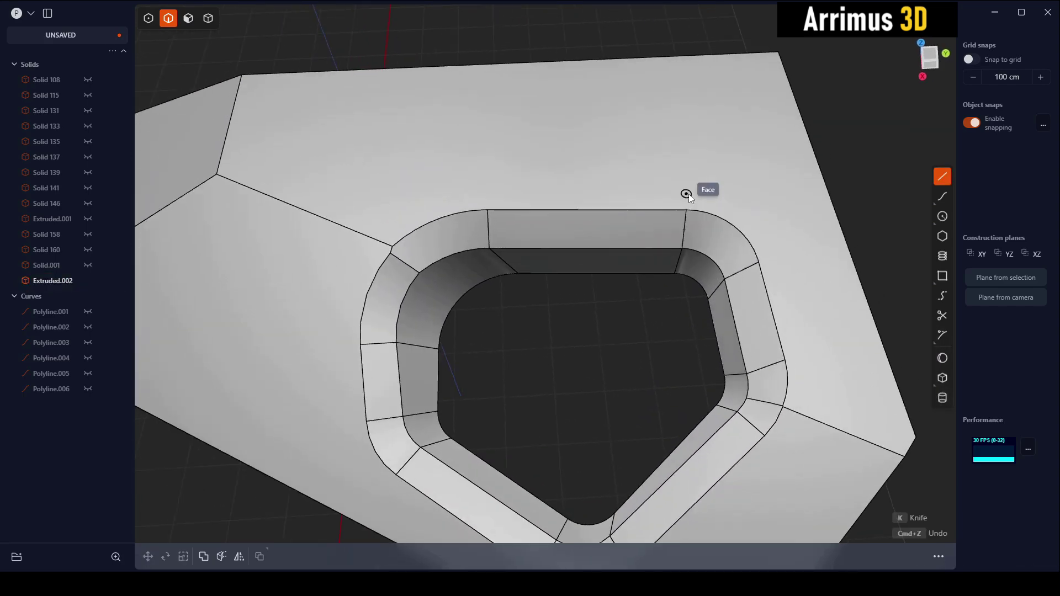
click(666, 210)
click(647, 181)
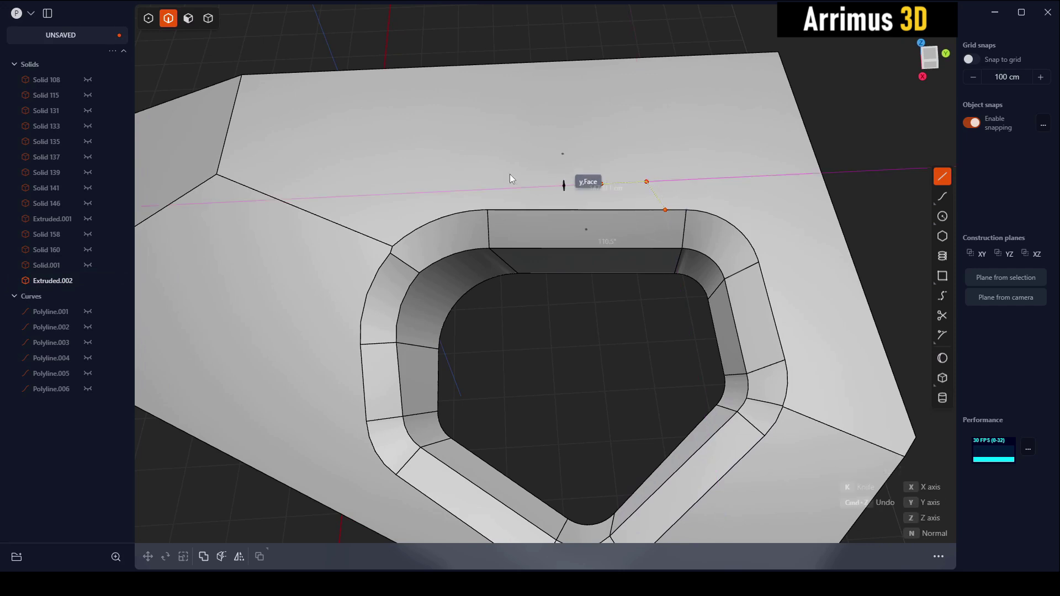
click(468, 181)
click(447, 213)
click(511, 204)
key(o)
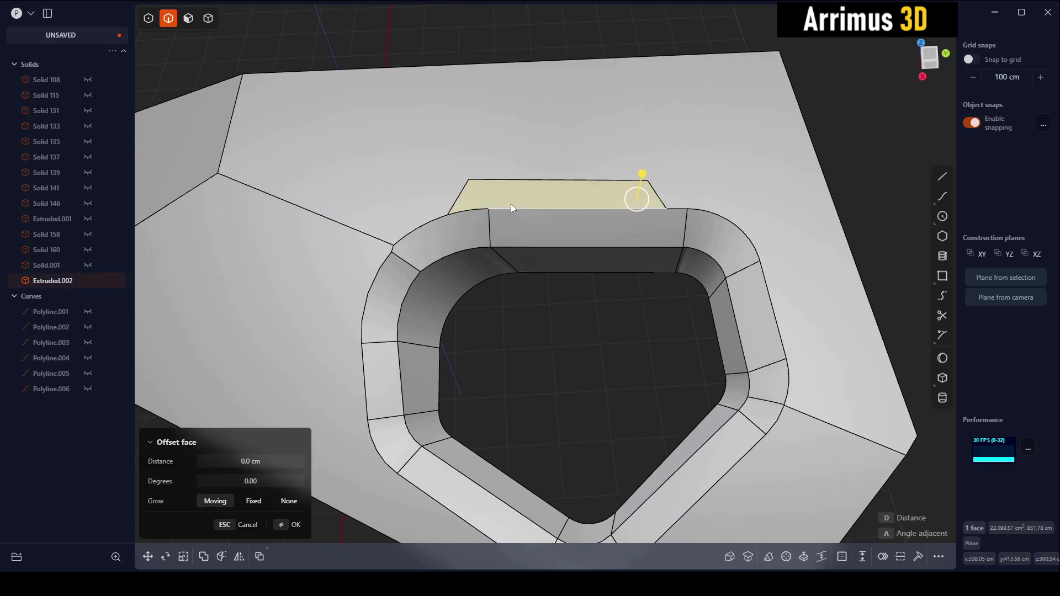
middle_drag(519, 198, 532, 187)
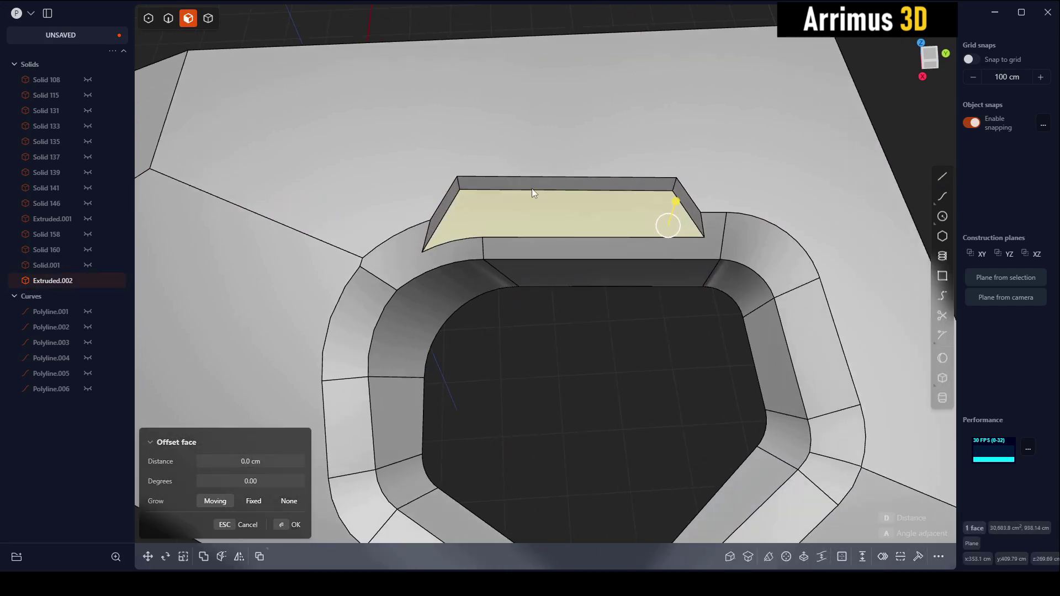
Step: Tilt the slot face about 80 degrees
key(r)
drag(586, 175, 594, 151)
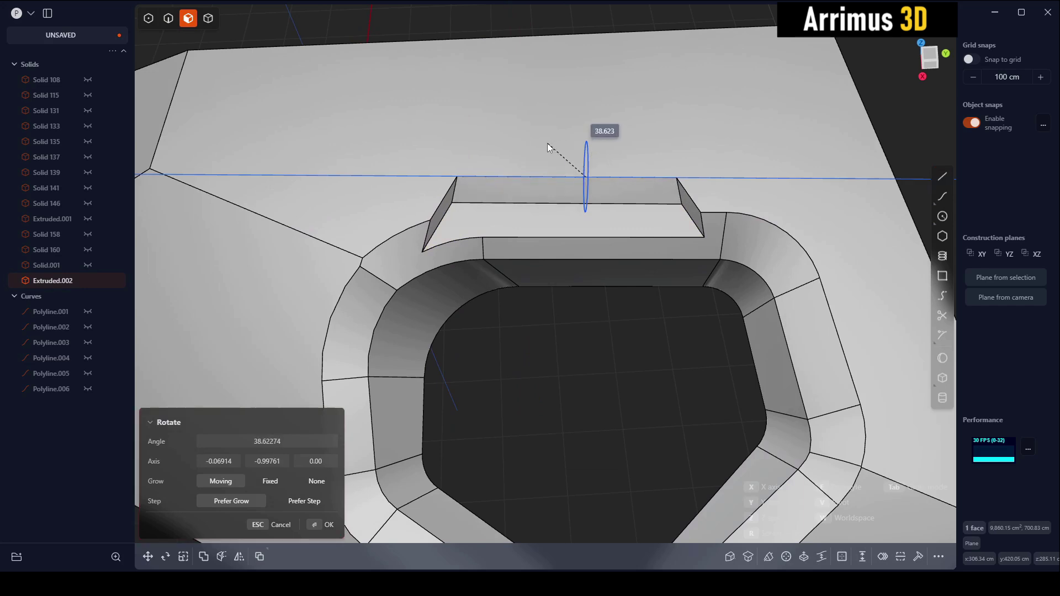
drag(594, 156, 548, 145)
key(o)
middle_drag(527, 160, 472, 211)
Step: Slant the slot's left and right end faces with X-constrained rotations
click(406, 257)
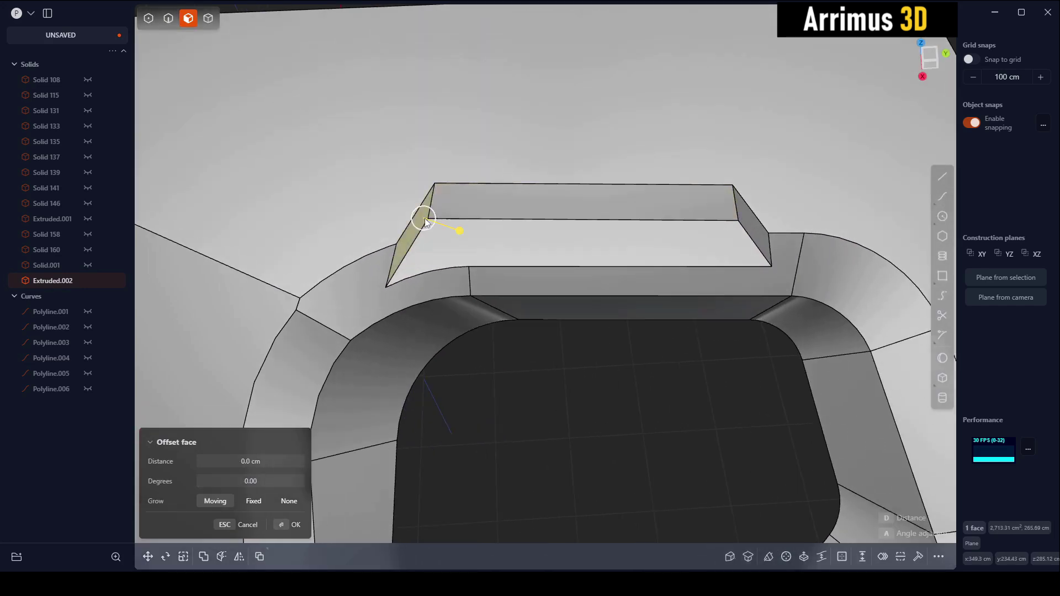
key(r)
middle_drag(488, 254, 456, 204)
key(x)
key(Escape)
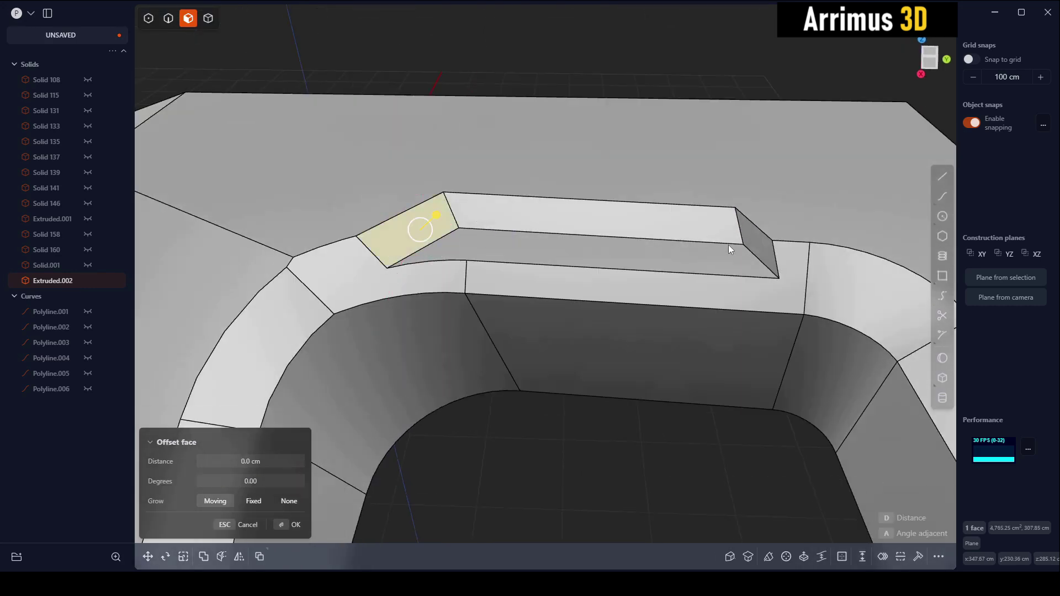
click(751, 245)
key(r)
key(x)
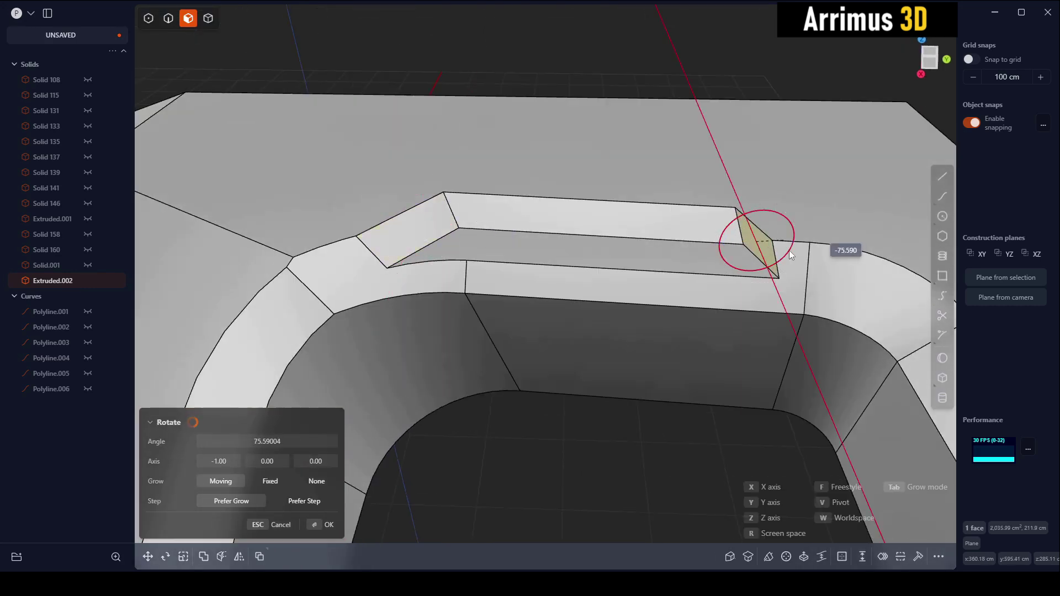
key(Escape)
key(r)
key(x)
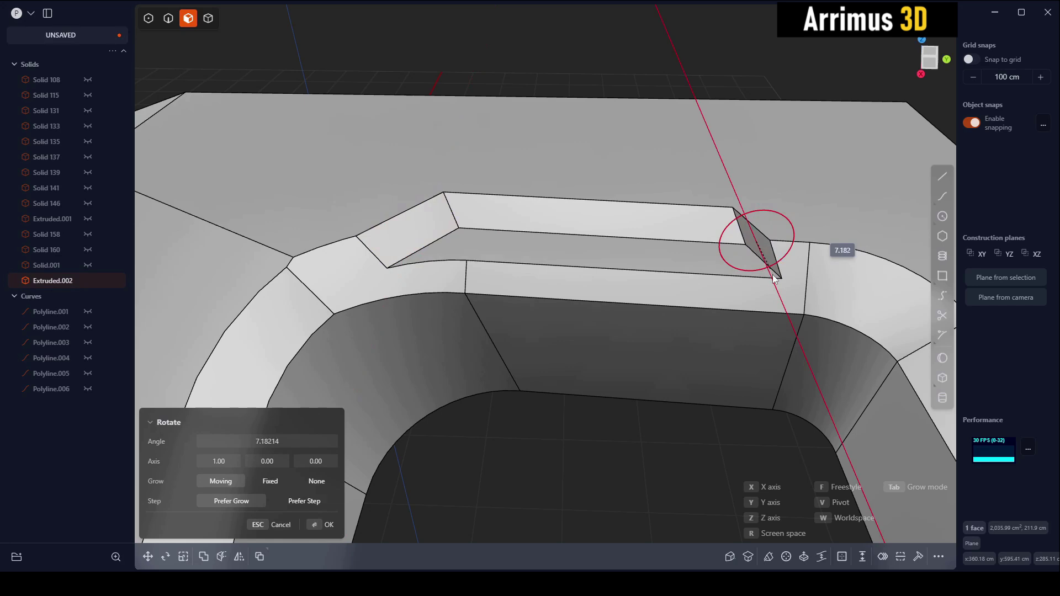
key(Escape)
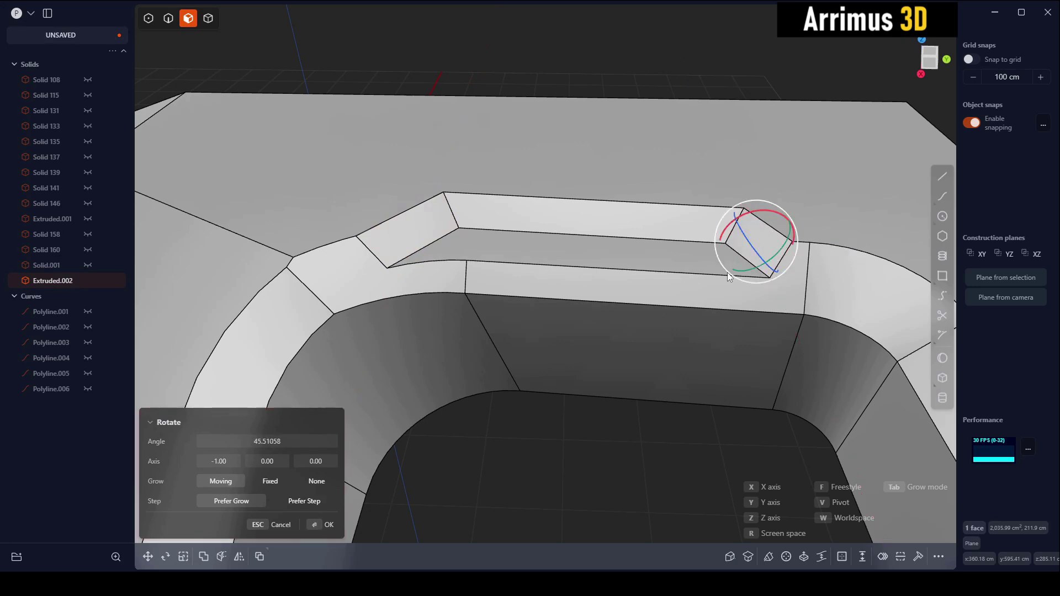
Step: Fillet the slot's two corner edges and its inner corner edge
key(o)
key(Escape)
click(451, 212)
key(f)
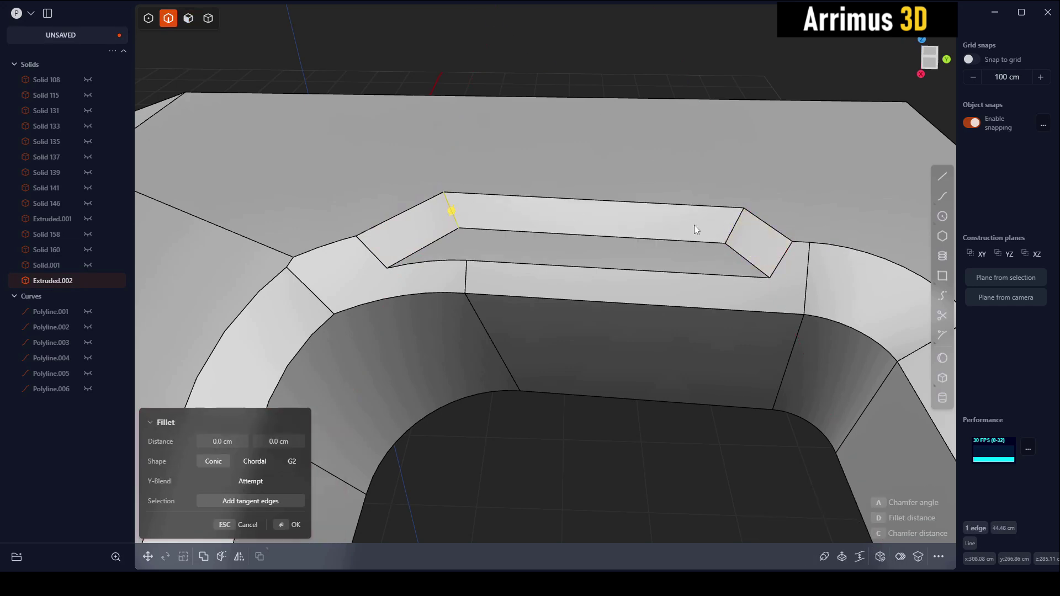
shift+click(730, 233)
key(Return)
middle_drag(719, 219, 750, 238)
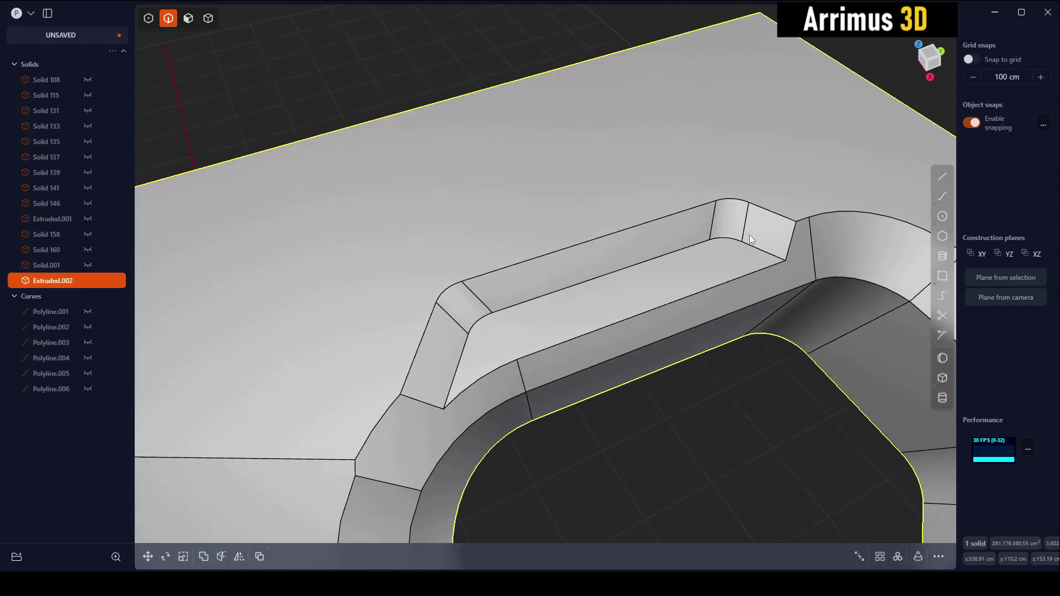
key(f)
click(751, 247)
key(Return)
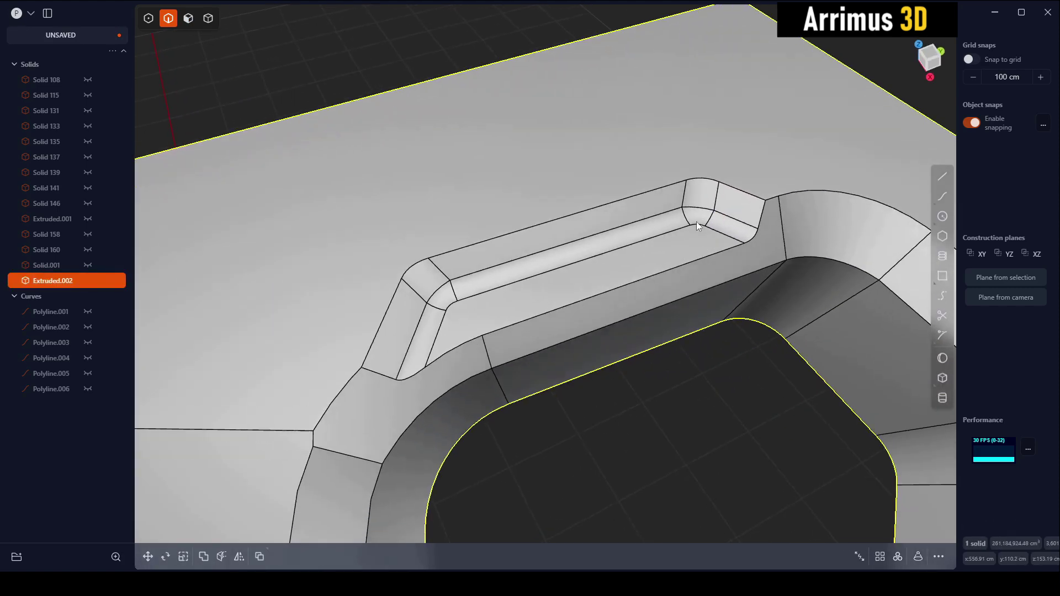
scroll(696, 221, down, 5)
Step: Mirror the whole panel solid to create the matching second opening
middle_drag(691, 143, 747, 148)
key(4)
key(alt+x)
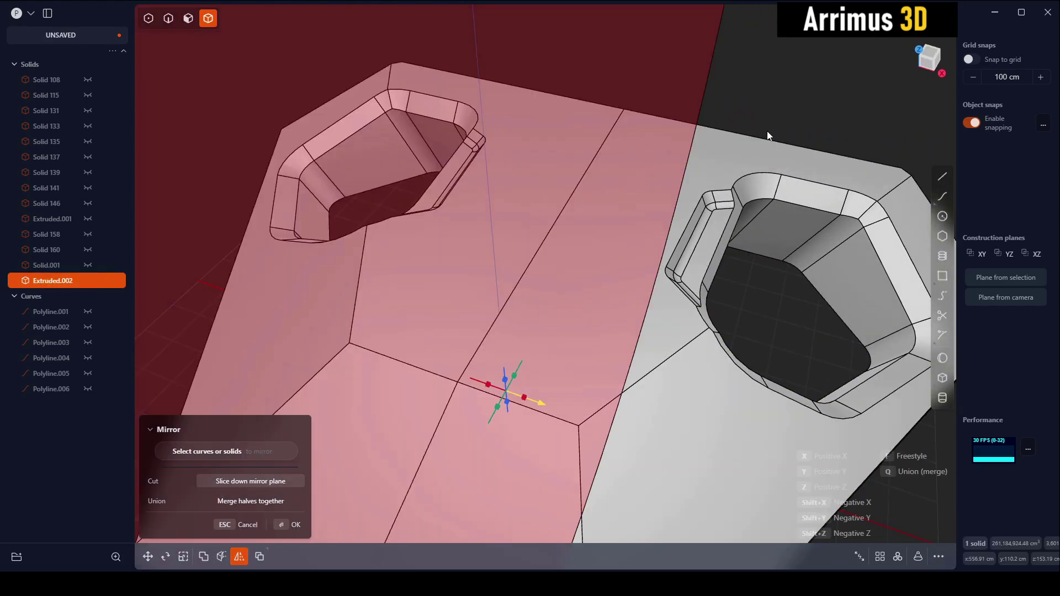
key(Return)
click(771, 112)
scroll(683, 118, down, 3)
mouse_move(684, 119)
middle_down()
mouse_move(701, 171)
mouse_move(634, 265)
middle_up()
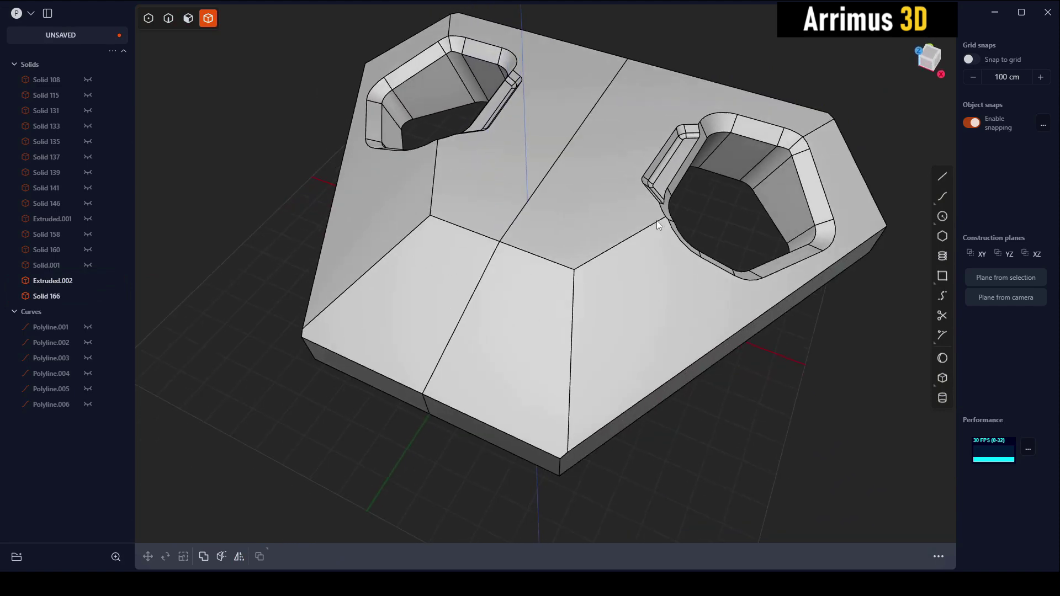
scroll(611, 306, up, 4)
Step: Draw a split line across the top face and push the new face down about -62.48 cm
key(l)
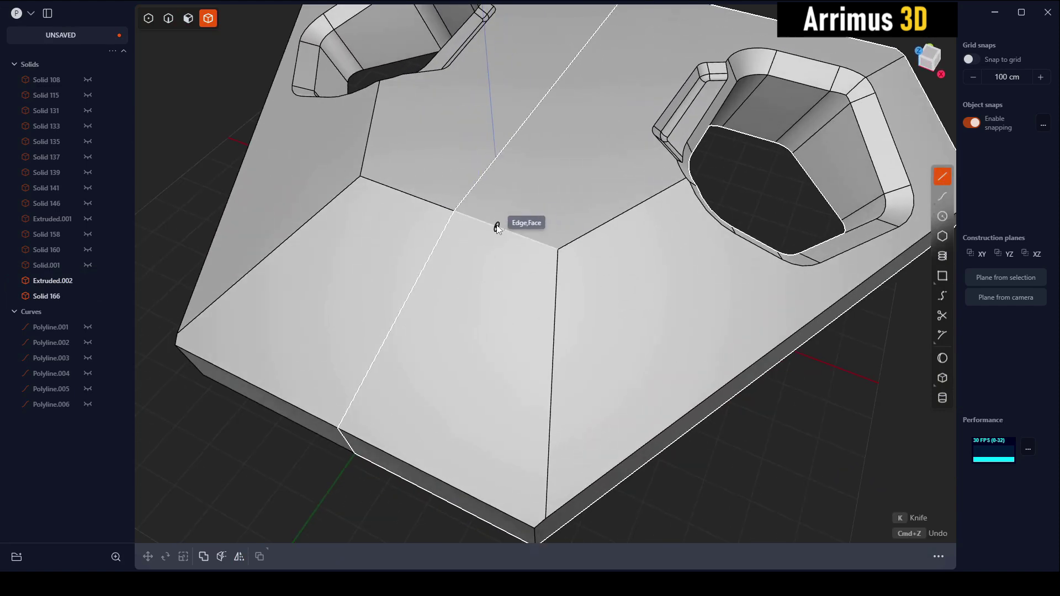
click(495, 227)
click(598, 173)
click(659, 192)
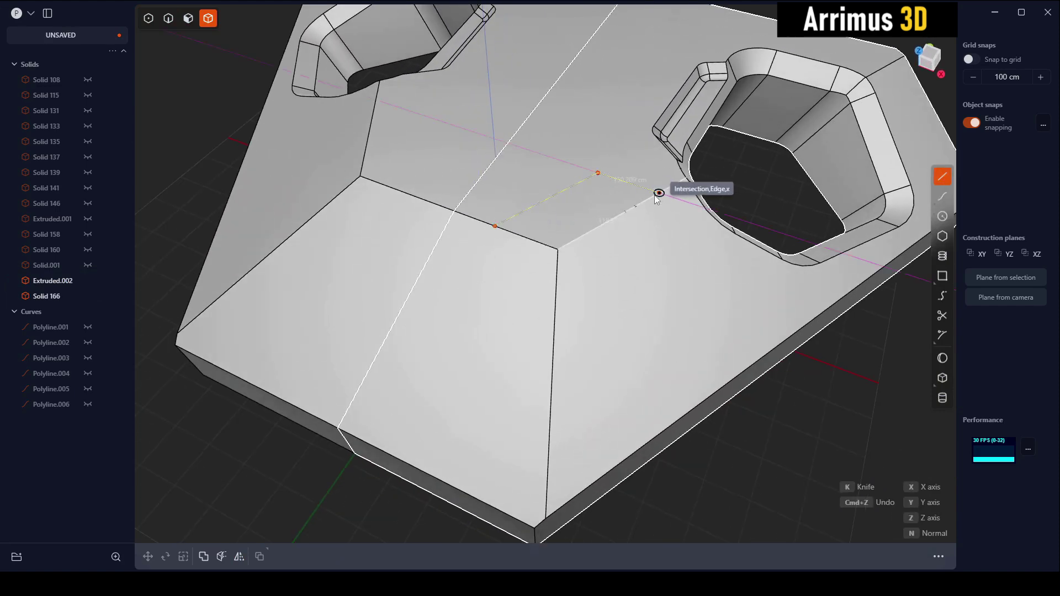
click(654, 203)
drag(595, 204, 588, 221)
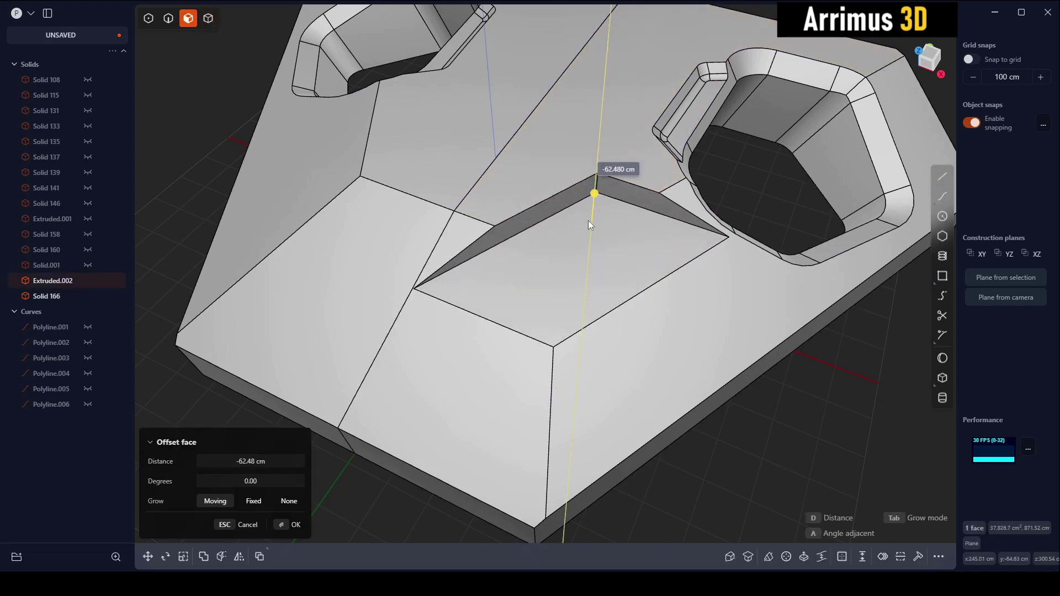
Step: Confirm the recess depth and tilt one recess side wall into a slope
click(591, 208)
scroll(571, 194, up, 3)
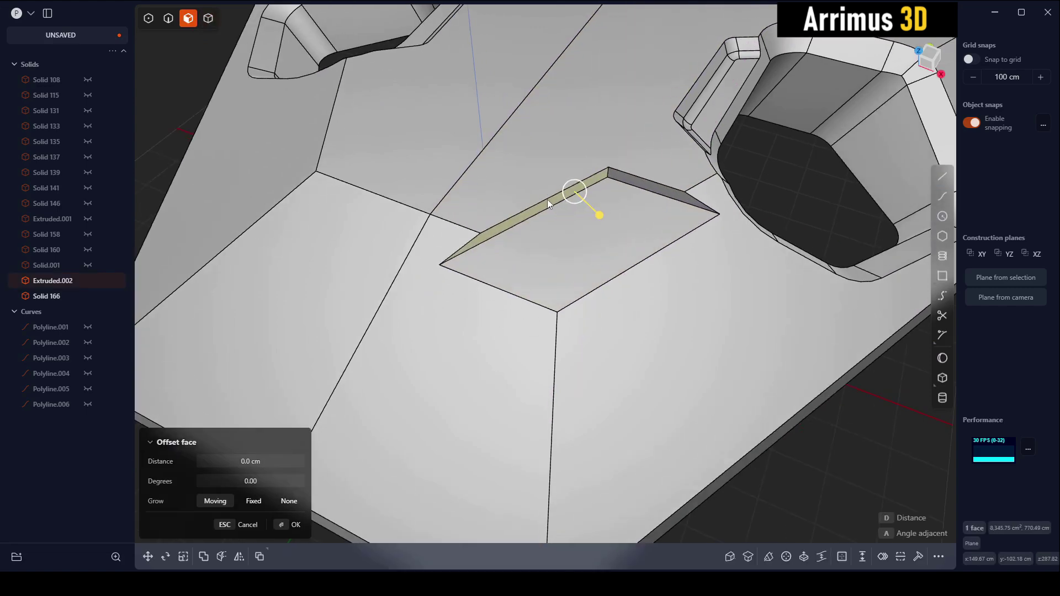
click(547, 200)
key(r)
drag(545, 210, 592, 173)
middle_drag(592, 173, 615, 191)
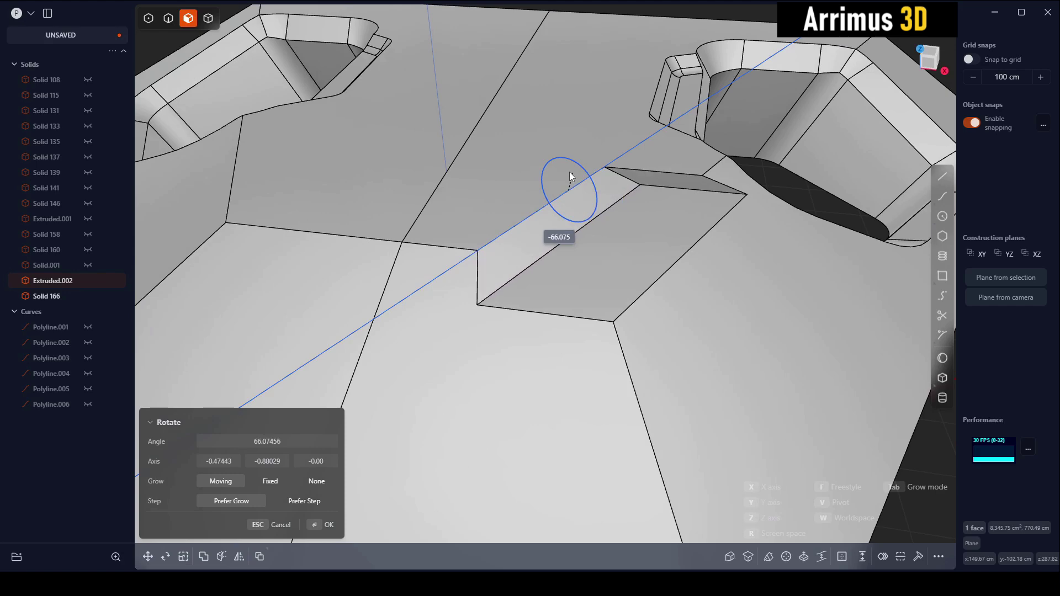
Step: Tilt the opposite recess wall into a matching slope
drag(577, 180, 598, 177)
click(664, 180)
middle_drag(664, 180, 714, 191)
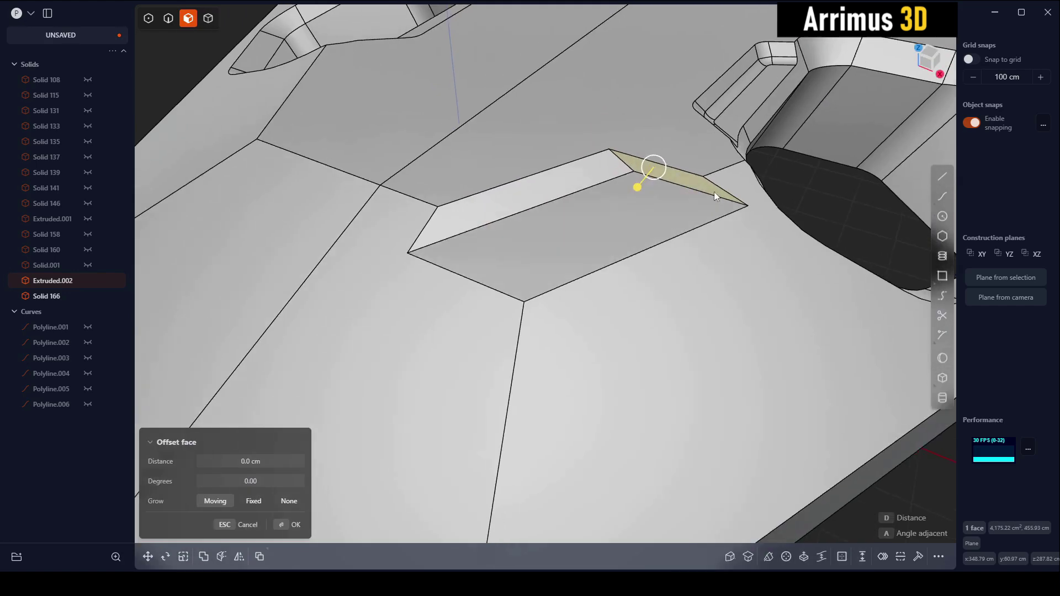
key(r)
mouse_move(681, 176)
mouse_down()
mouse_move(674, 234)
mouse_move(542, 244)
mouse_move(568, 224)
mouse_up()
Step: Fillet the recess corner edge at about 55 cm, then size a circle on the lower top face
click(594, 162)
drag(594, 161, 610, 111)
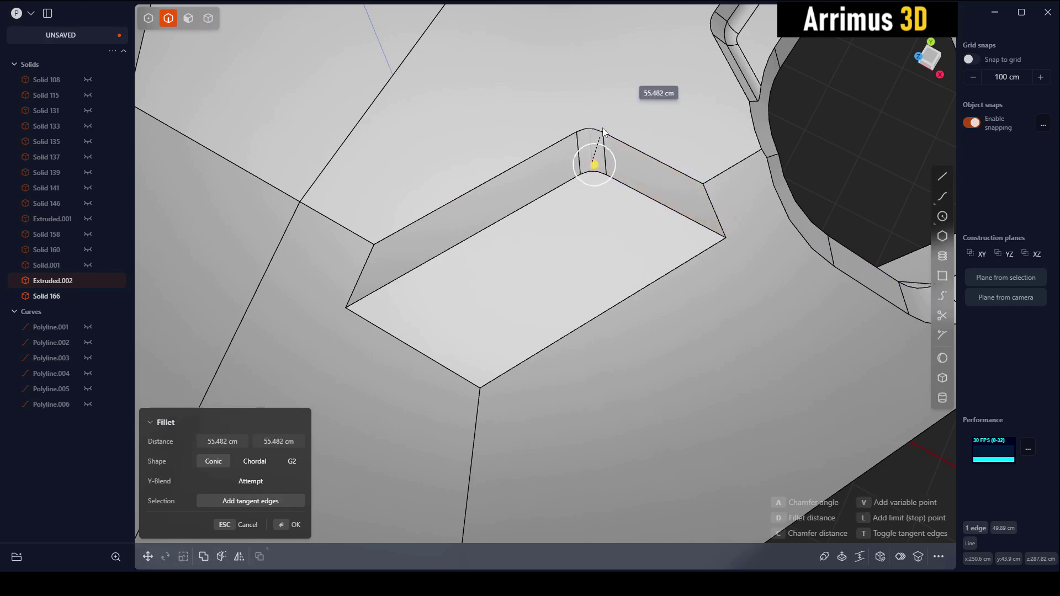
key(Return)
scroll(690, 259, down, 5)
middle_drag(770, 415, 922, 399)
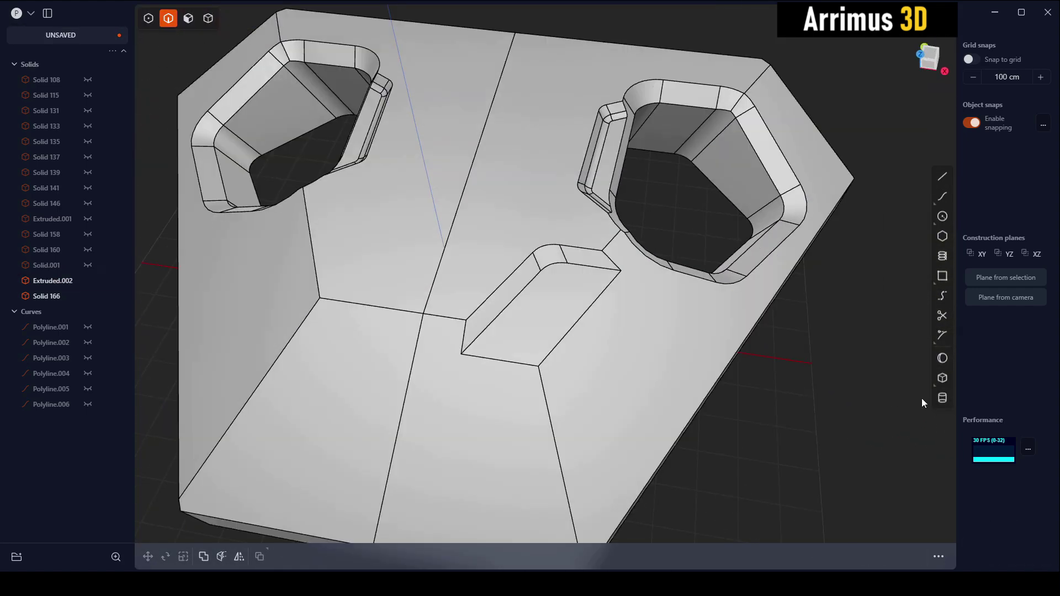
middle_drag(826, 390, 600, 323)
Step: Pull the circle up into a cylinder, then undo that first cylinder
click(554, 349)
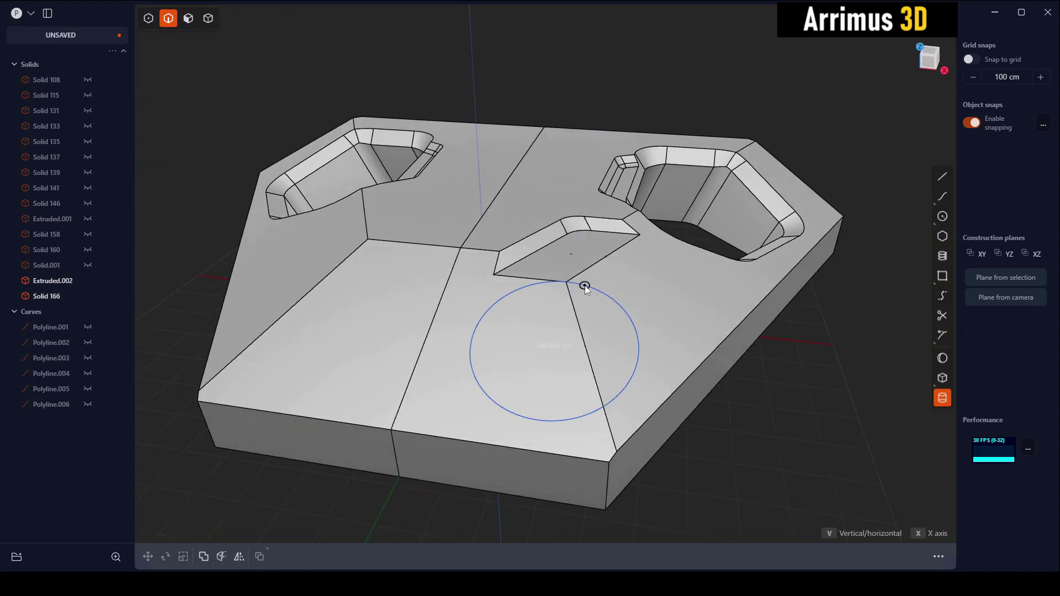
click(585, 295)
click(563, 282)
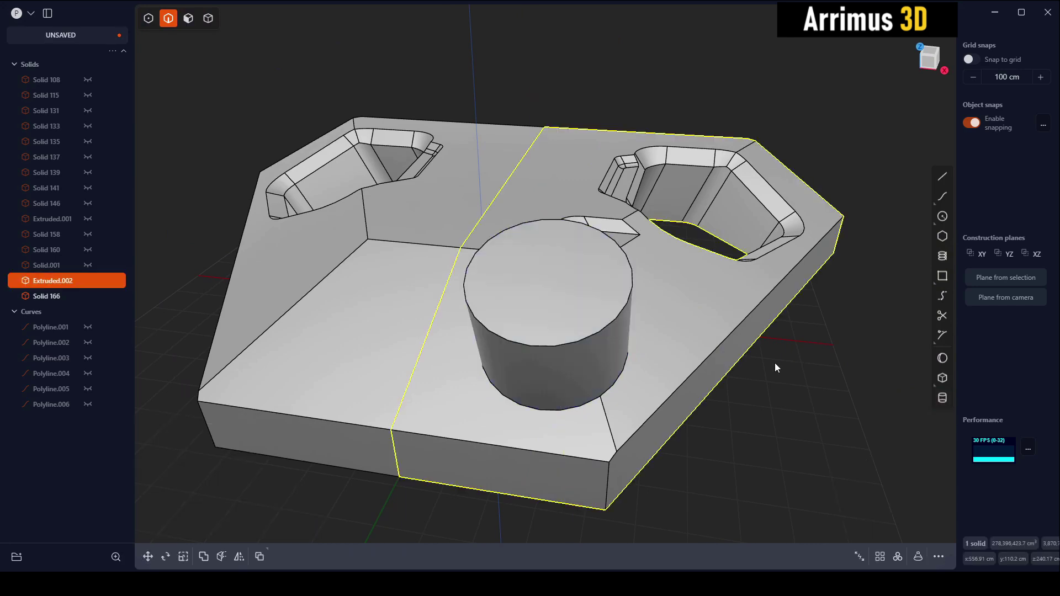
key(4)
key(ctrl+z)
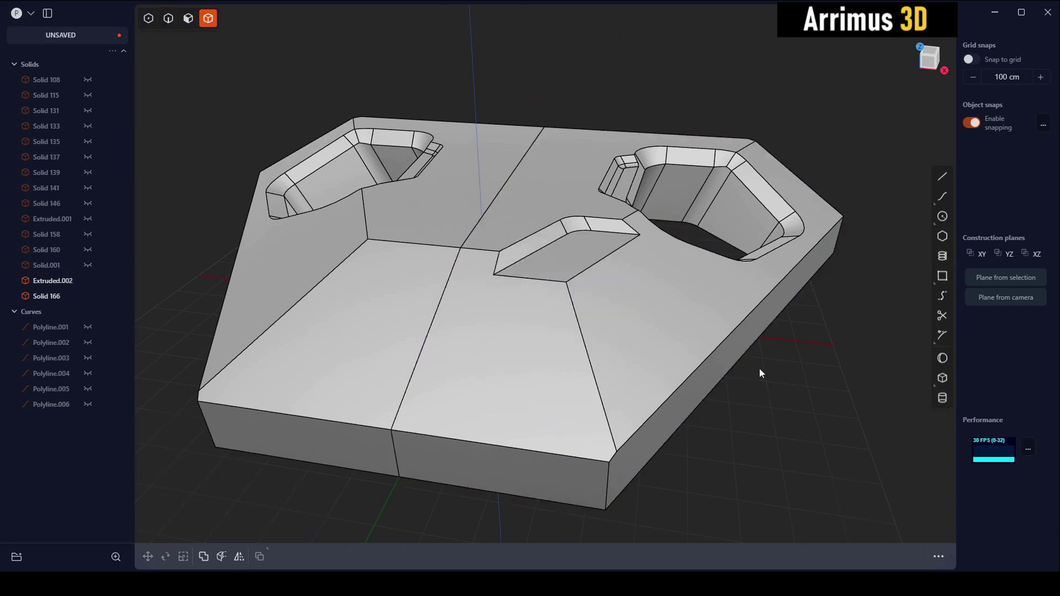
Step: Place a new cylinder on the panel's top face with its radius and height
click(943, 397)
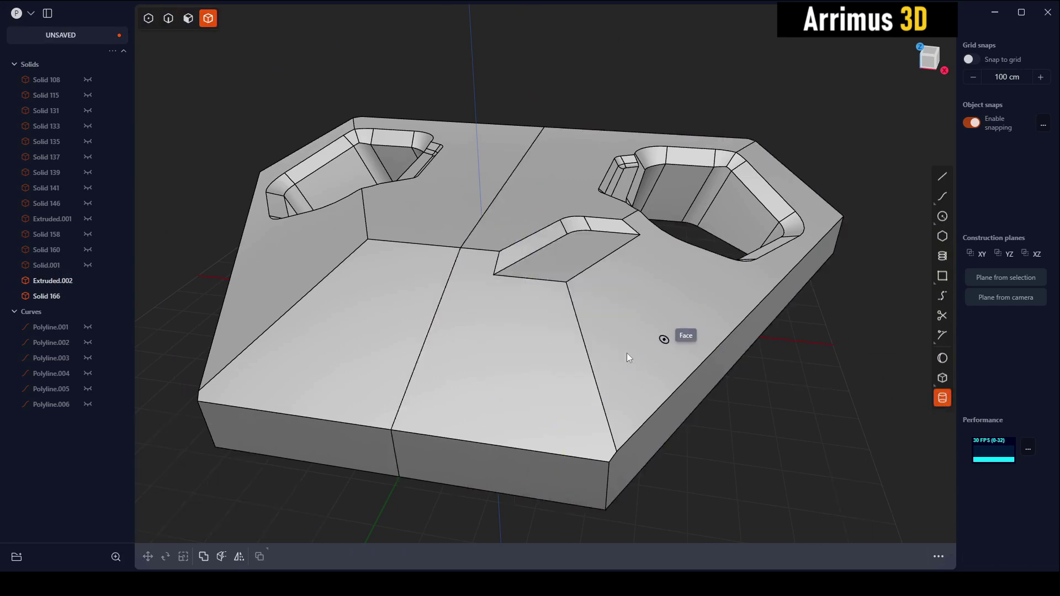
click(572, 343)
click(581, 319)
click(532, 237)
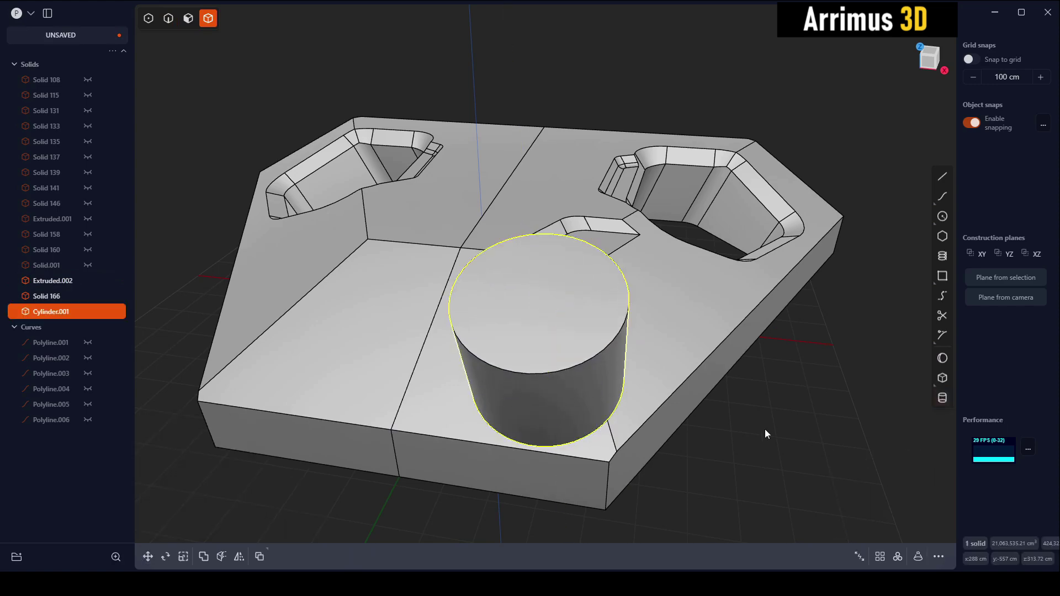
middle_drag(701, 343, 630, 303)
Step: Rotate the cylinder and move it to a new spot
key(r)
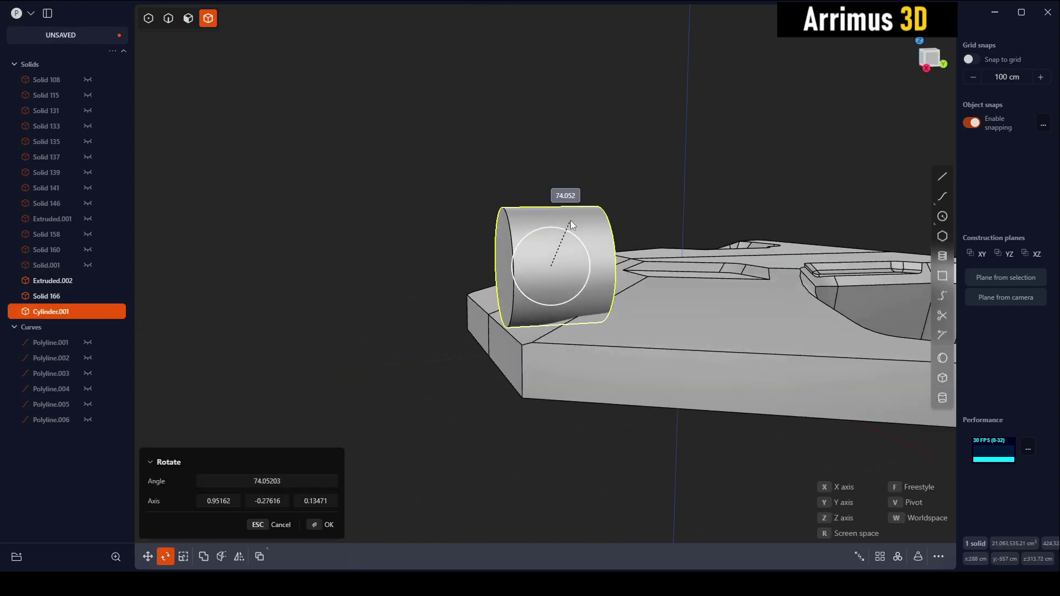
click(575, 220)
key(g)
click(701, 331)
mouse_move(701, 332)
middle_down()
mouse_move(674, 316)
mouse_move(678, 283)
mouse_move(645, 250)
mouse_move(577, 311)
middle_up()
Step: Shrink the cylinder, reposition it, and angle it on the panel
key(s)
click(671, 283)
key(g)
click(713, 316)
key(r)
click(678, 287)
Step: Attempt to lengthen the cylinder by offsetting its end face, then cancel and undo
key(3)
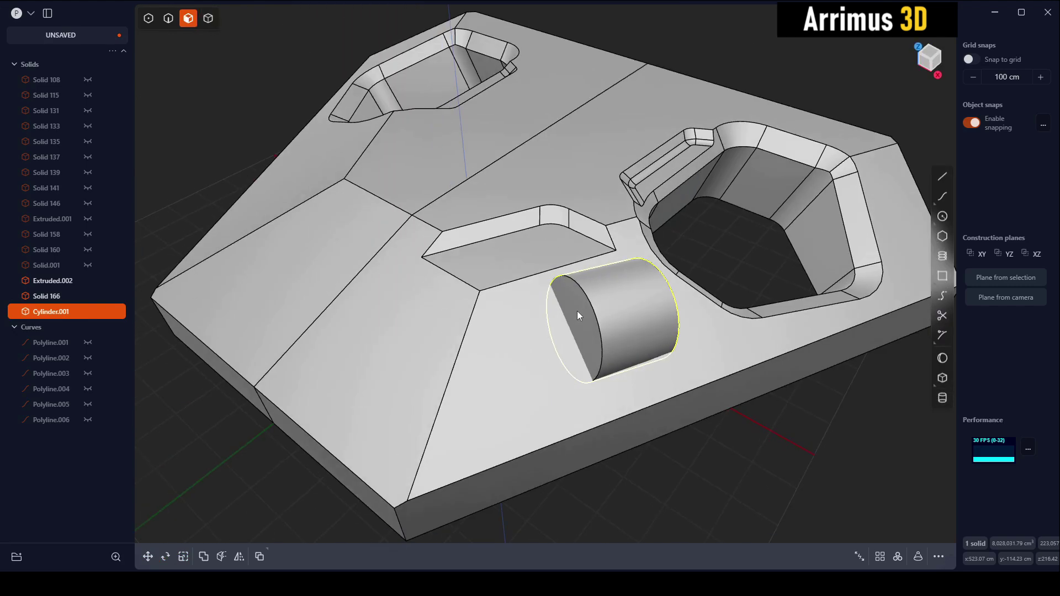
key(o)
middle_drag(291, 362, 637, 337)
key(4)
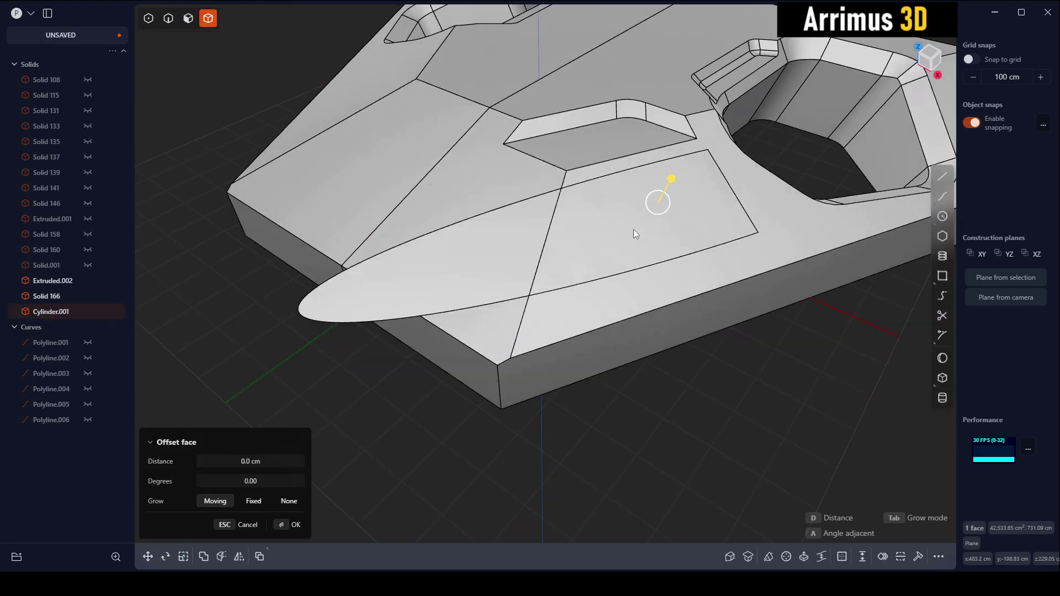
key(Escape)
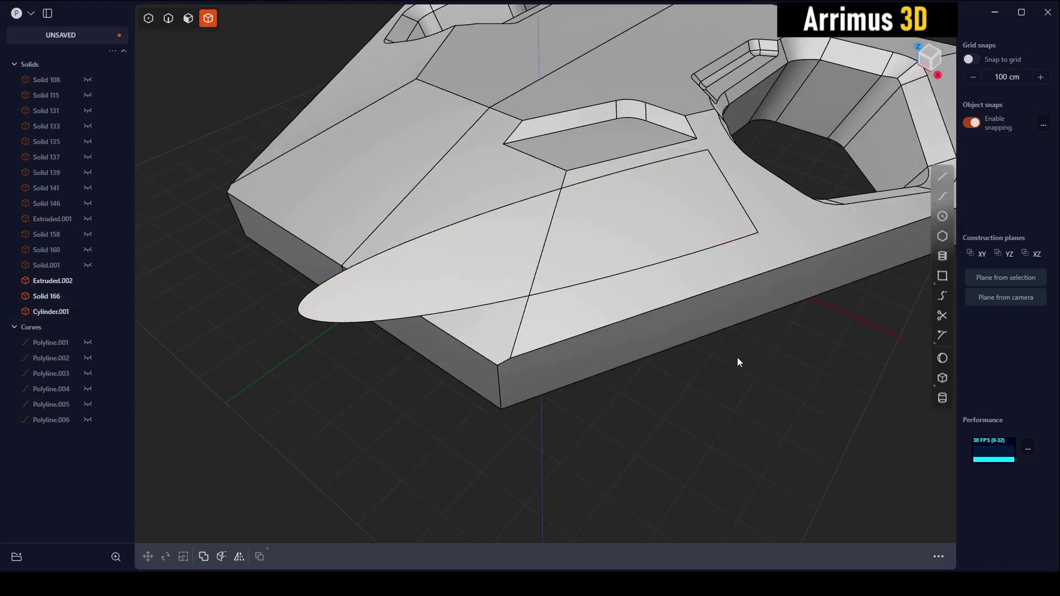
key(ctrl+z)
key(ctrl+z)
key(Escape)
Step: Offset the cylinder's end face so it extends across the panel
key(3)
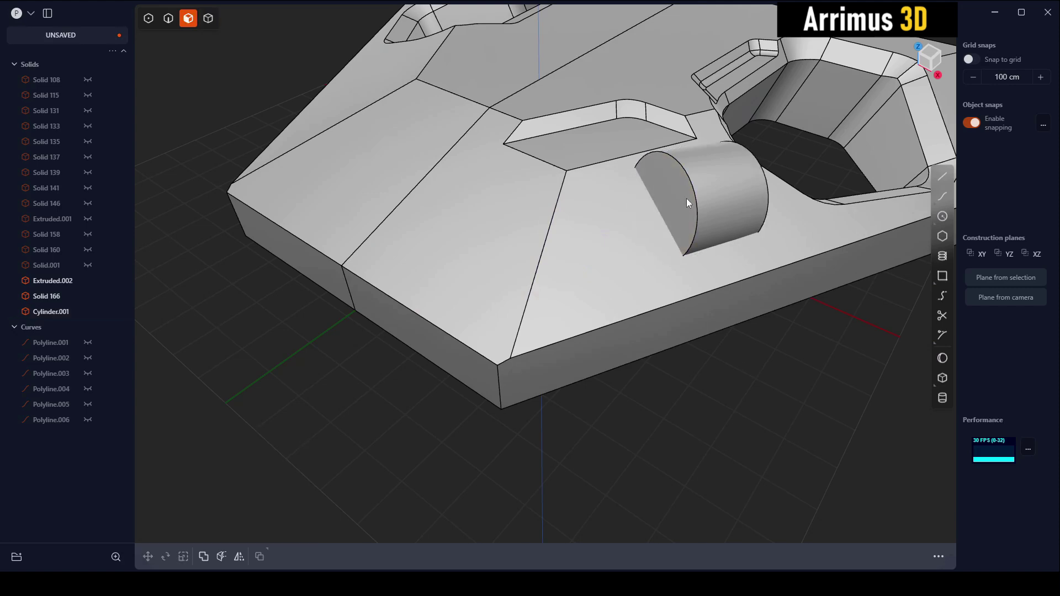
click(687, 197)
key(o)
click(443, 213)
key(4)
Step: Cut the cylinder using the panel block as the cutting body
click(648, 307)
key(c)
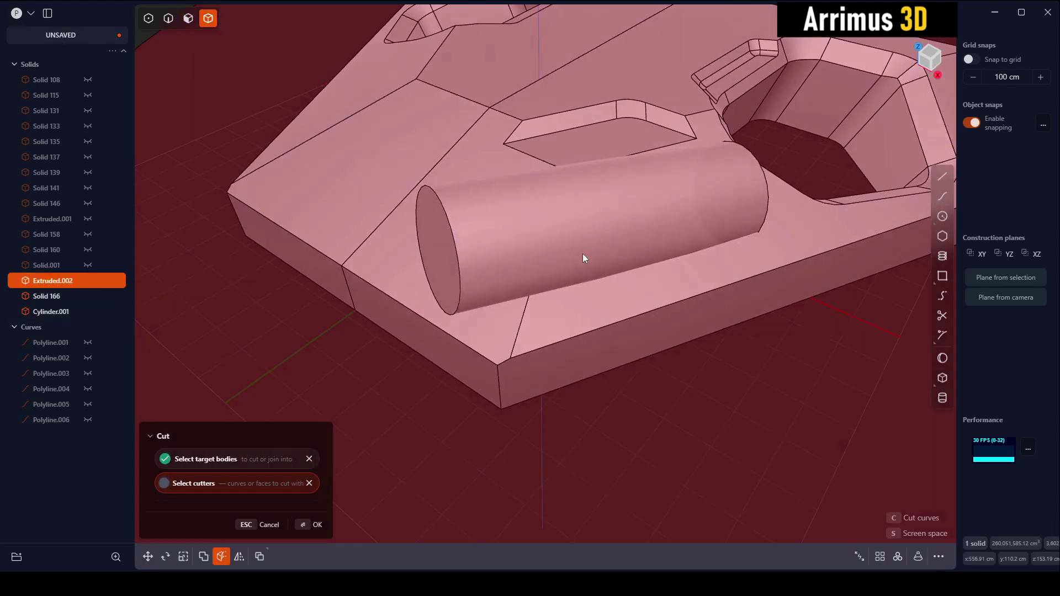
key(Escape)
click(598, 327)
click(558, 270)
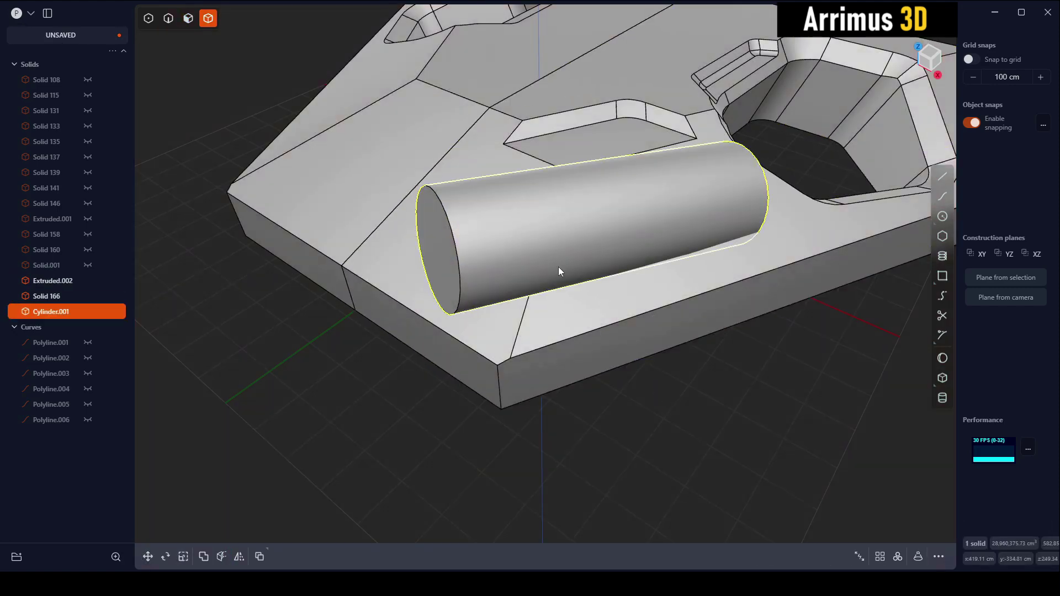
key(c)
click(502, 339)
key(Return)
Step: Delete the leftover cylinder piece and boolean the panel with the half-cylinder
click(504, 233)
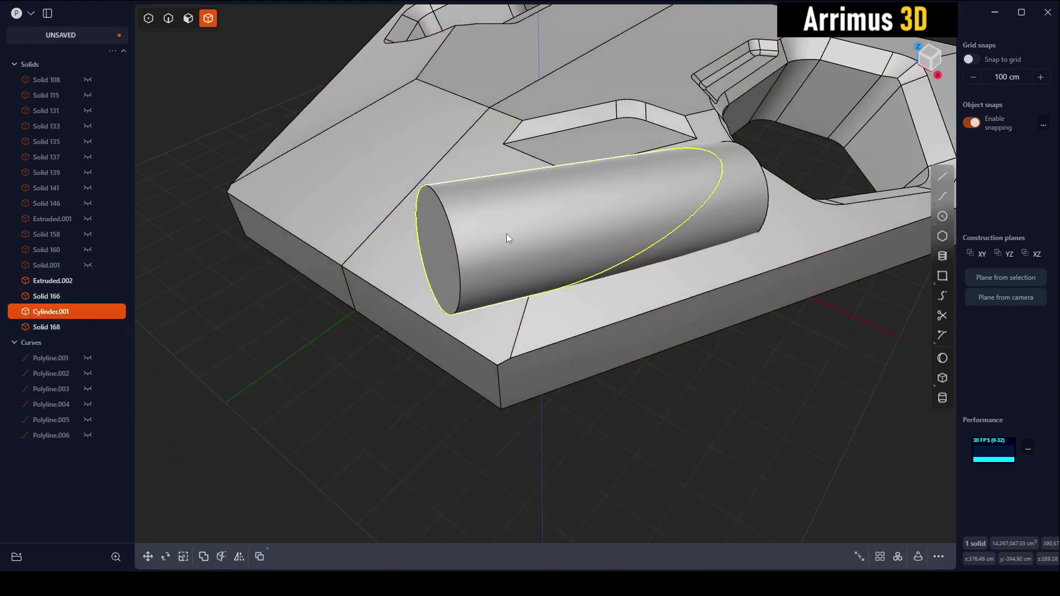
key(Delete)
mouse_move(508, 238)
middle_down()
mouse_move(697, 295)
mouse_move(627, 303)
middle_up()
click(625, 303)
shift+click(641, 237)
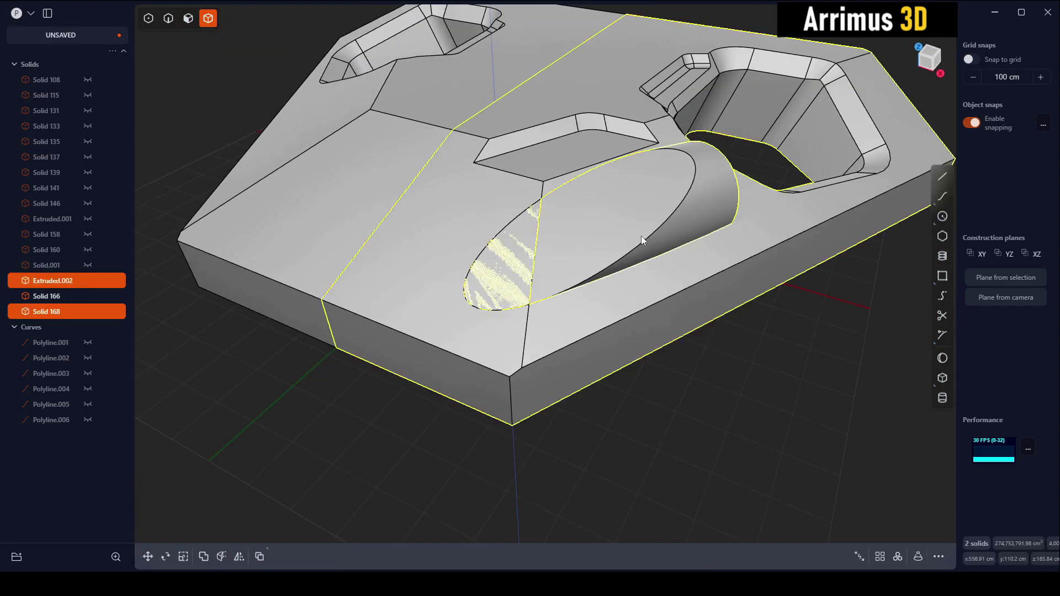
key(b)
key(Return)
middle_drag(730, 336, 592, 316)
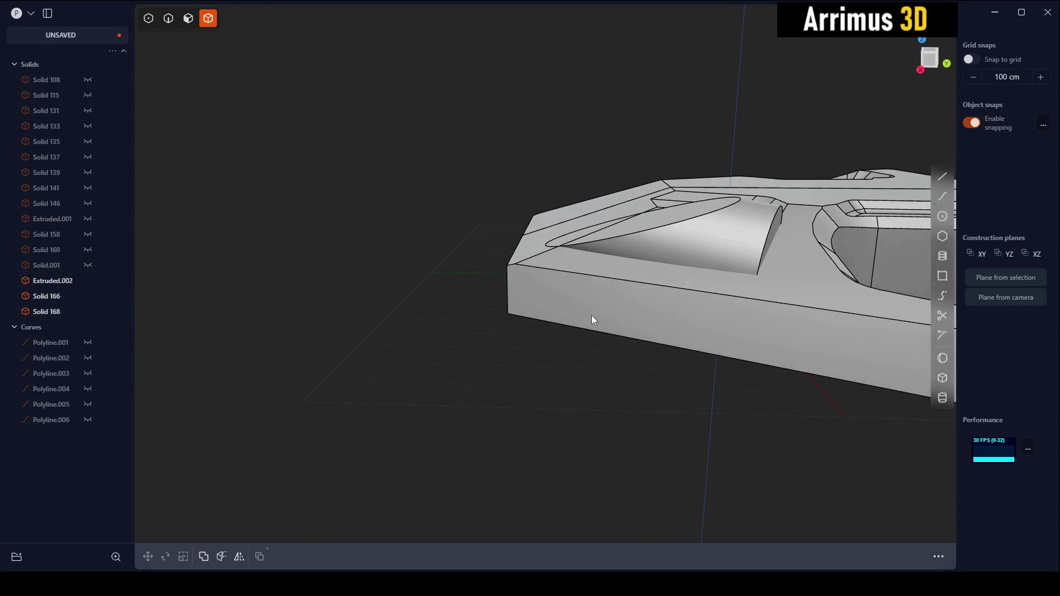
Step: Duplicate the slot's semicircular end face into a separate sheet beside the panel
key(3)
click(793, 250)
mouse_move(793, 251)
middle_down()
mouse_move(658, 267)
mouse_move(671, 274)
middle_up()
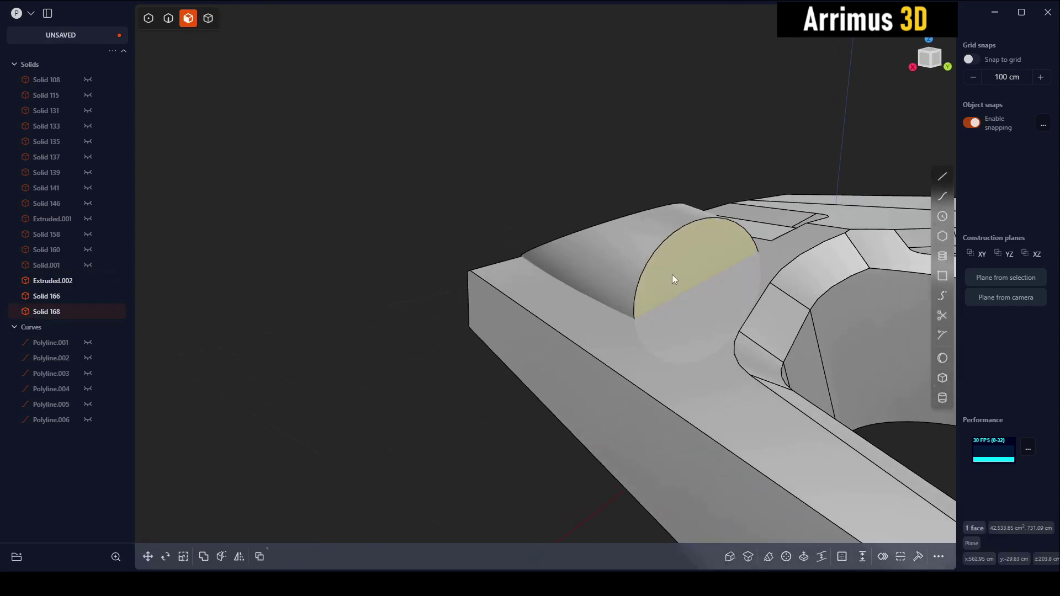
key(shift+d)
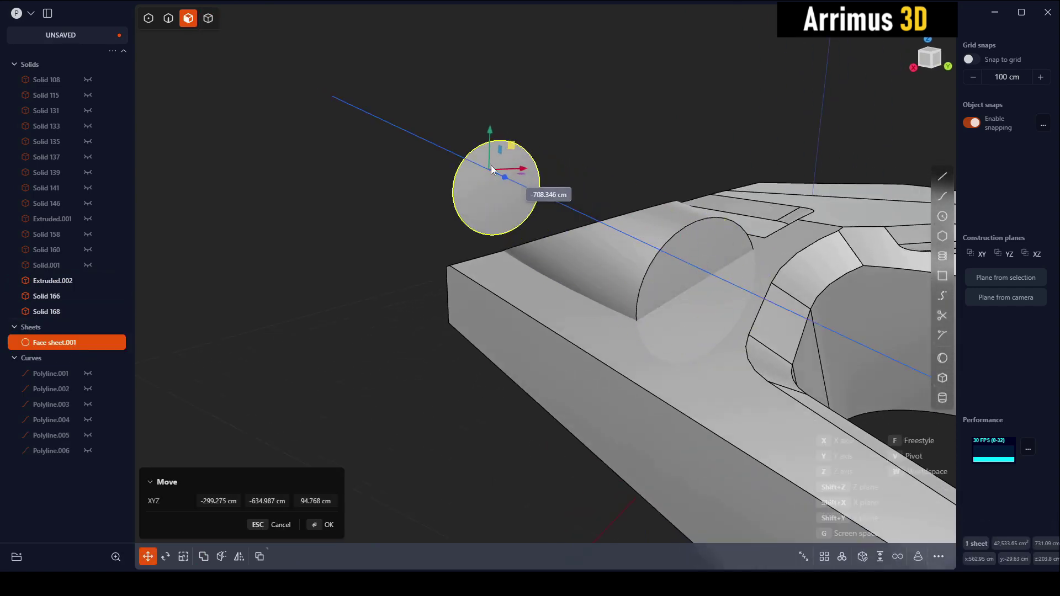
click(493, 170)
middle_drag(493, 170, 571, 95)
Step: Extrude the face sheet into a cylinder, after cancelled rotate and offset attempts
click(365, 124)
key(r)
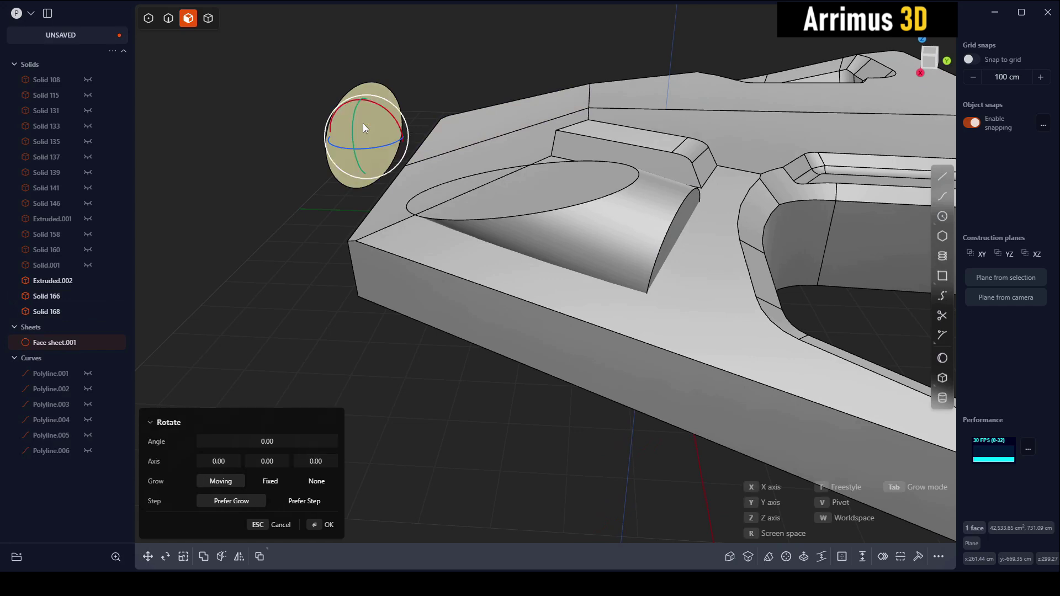
key(Escape)
key(q)
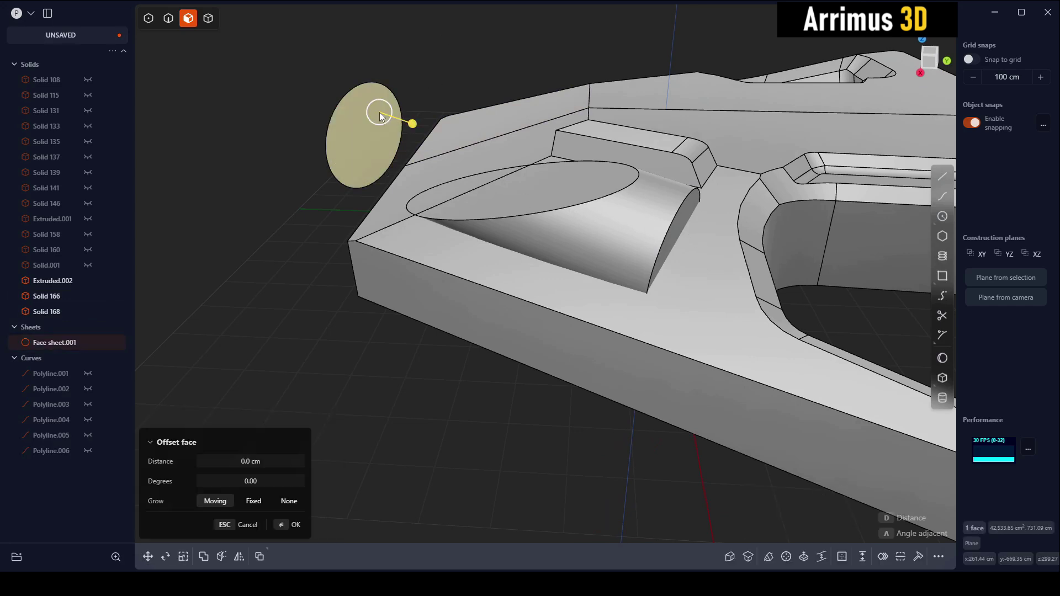
key(Escape)
key(e)
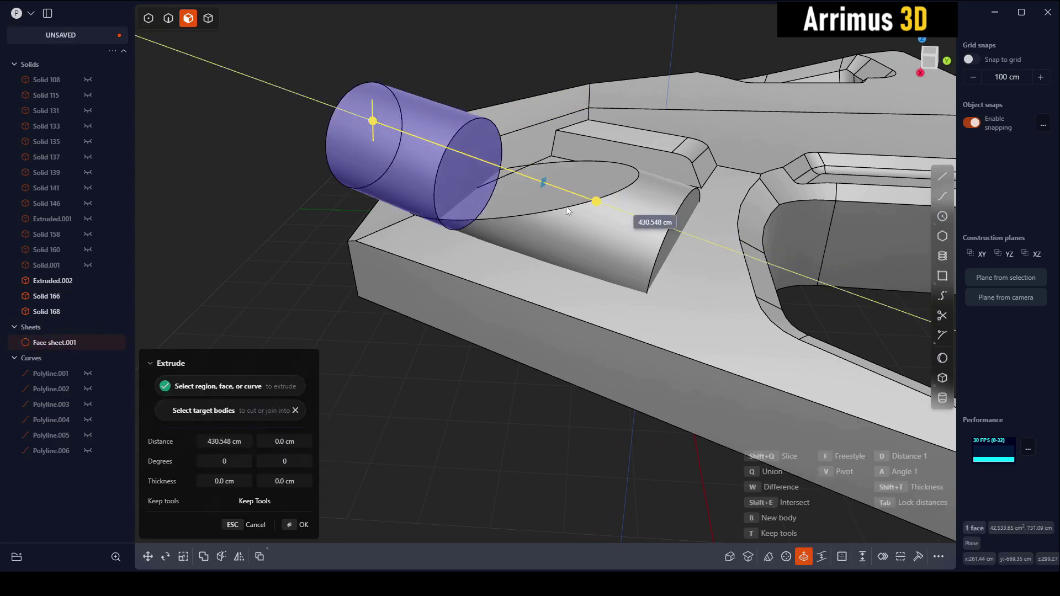
click(638, 224)
middle_drag(442, 184, 287, 346)
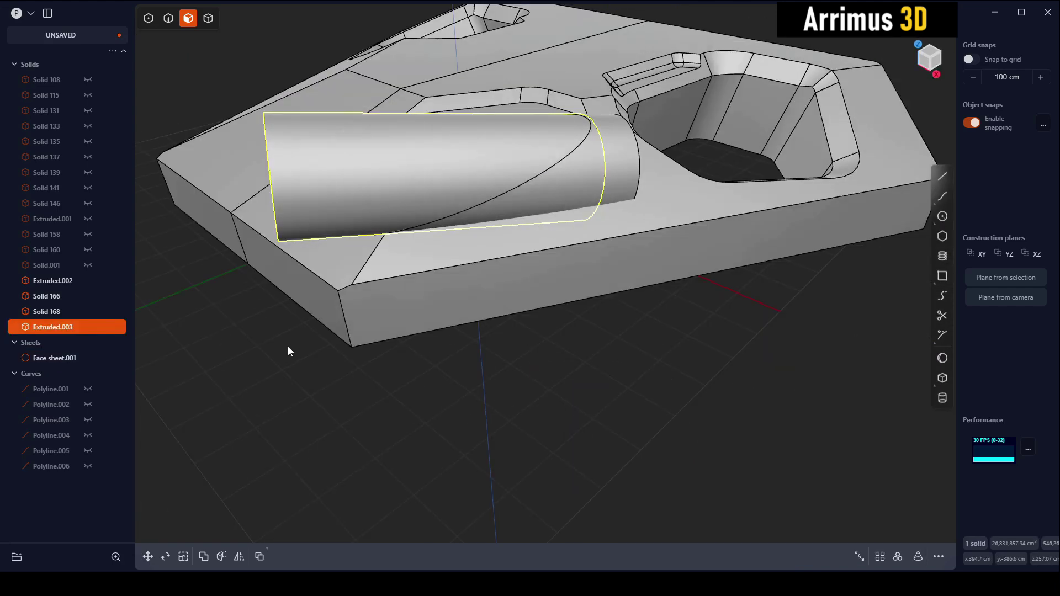
Step: Offset the cylinder's curved side face slightly inward
click(350, 190)
key(q)
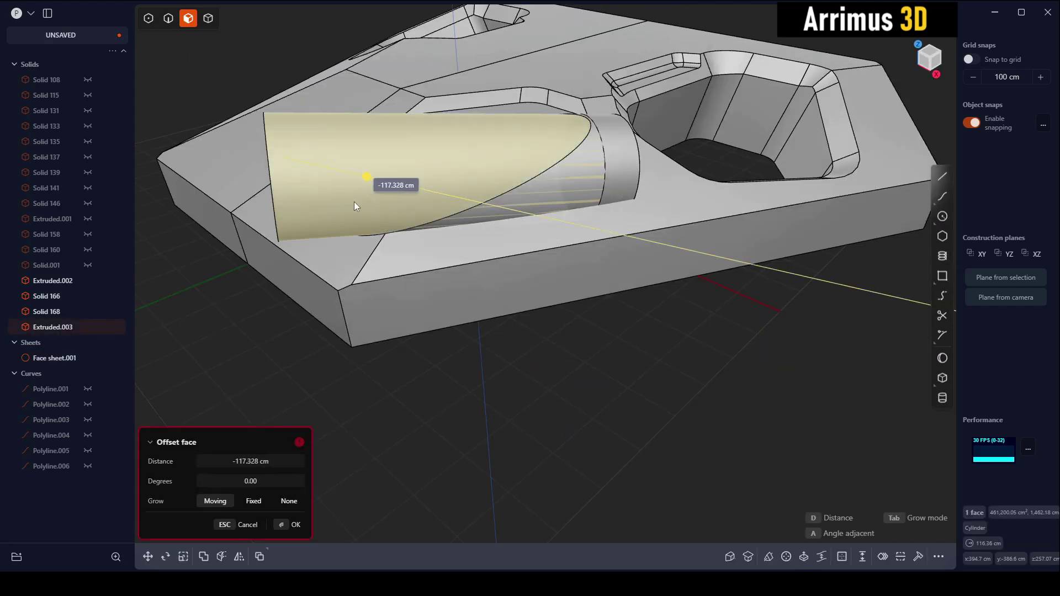
click(363, 187)
mouse_move(362, 187)
middle_down()
mouse_move(474, 221)
mouse_move(608, 284)
middle_up()
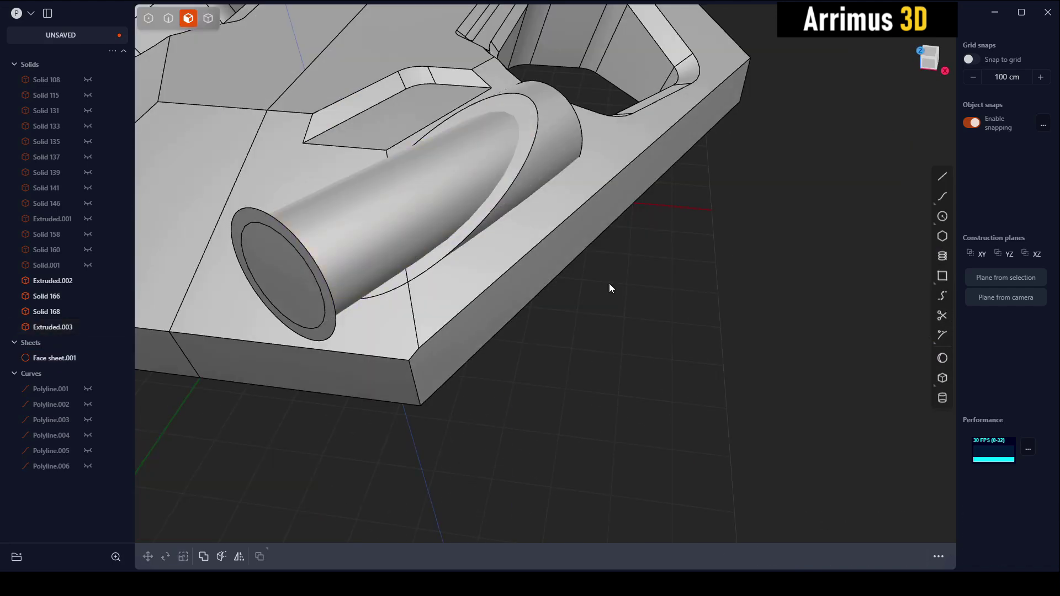
Step: Subtract the cylinder from the panel block
key(4)
click(489, 207)
click(465, 186)
key(shift+b)
key(Return)
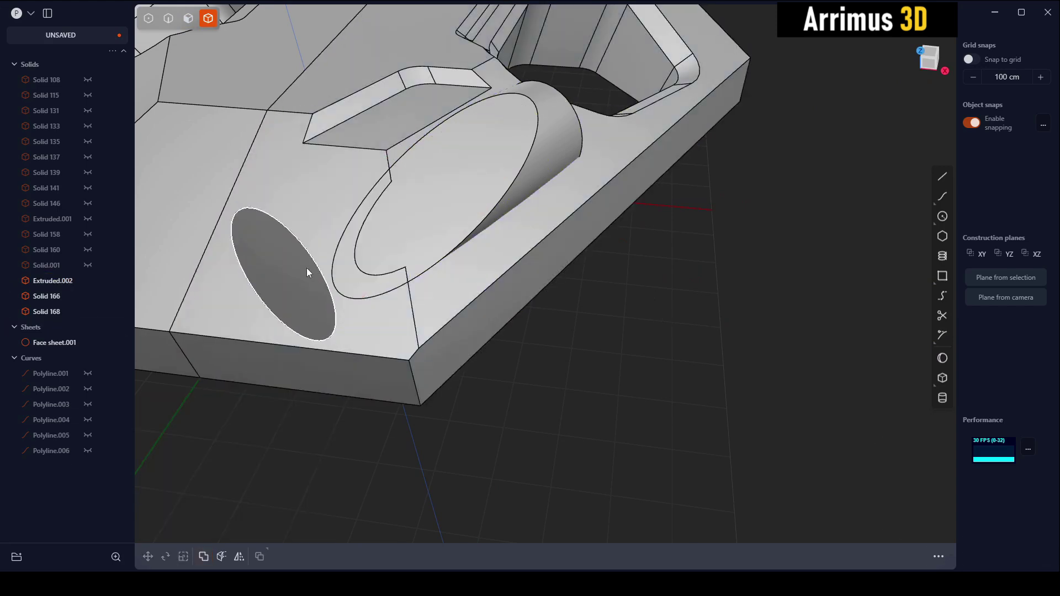
Step: Hide the face sheet, restore the cylinder, and view it isolated
click(265, 220)
key(Delete)
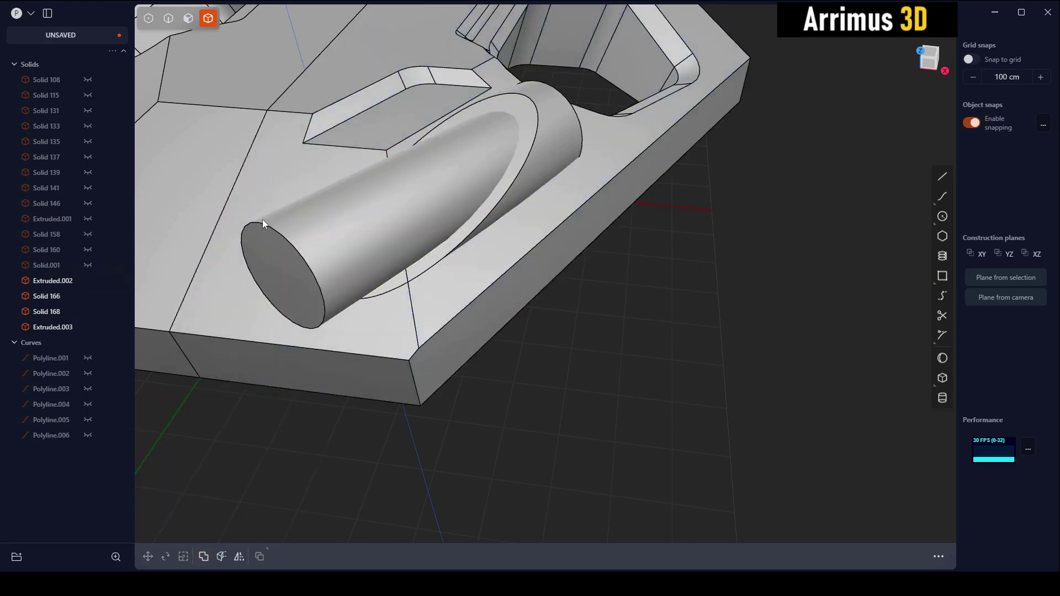
click(323, 232)
key(Delete)
key(ctrl+z)
click(421, 220)
key(/)
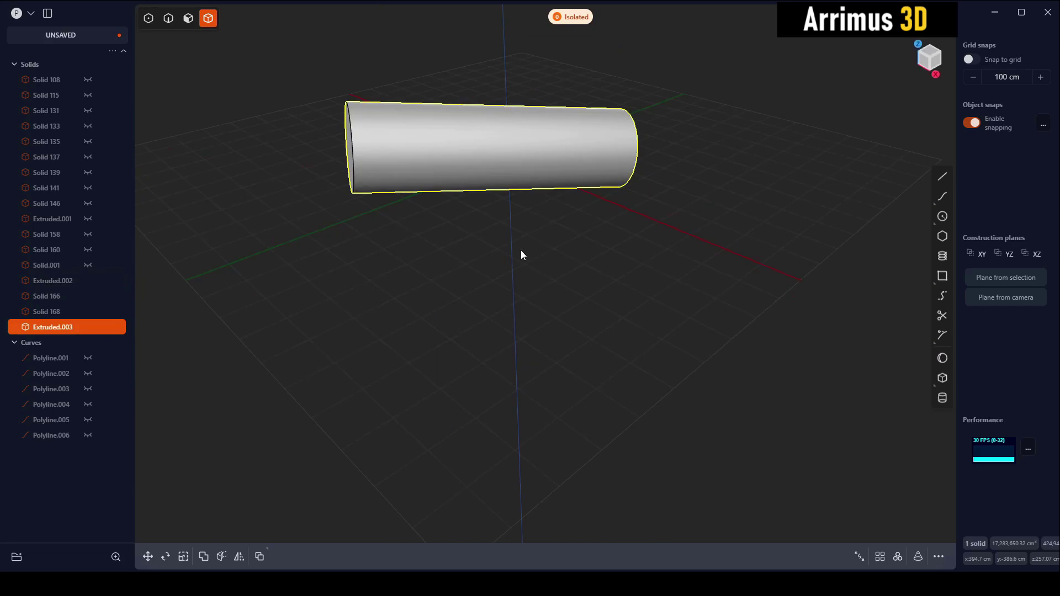
middle_drag(521, 250, 631, 253)
click(641, 250)
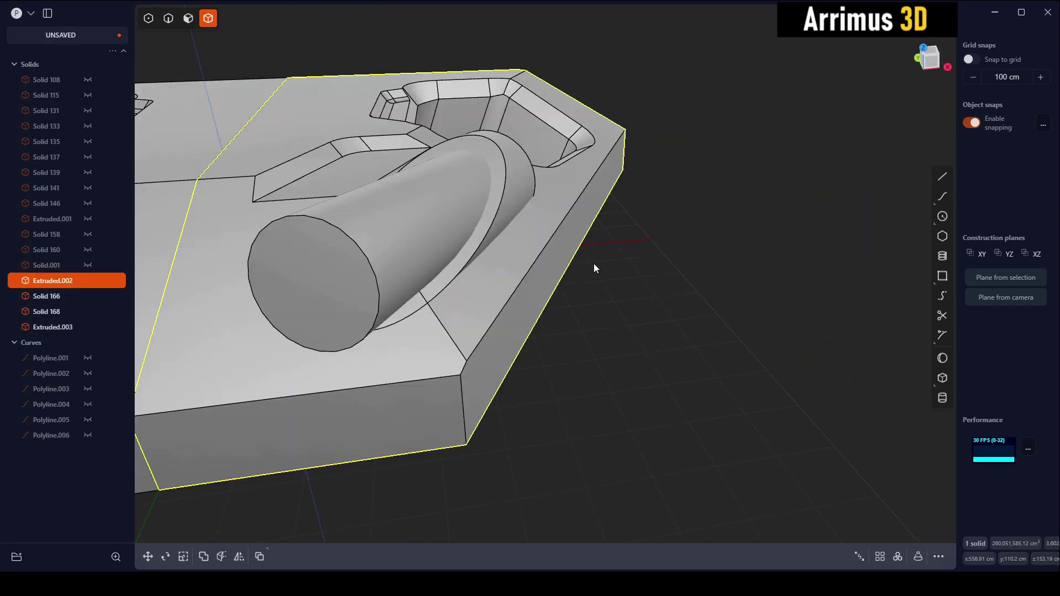
Step: Subtract the half-cylinder piece from the panel
click(509, 194)
mouse_move(509, 194)
middle_down()
mouse_move(525, 226)
mouse_move(485, 167)
mouse_move(533, 231)
middle_up()
key(shift+d)
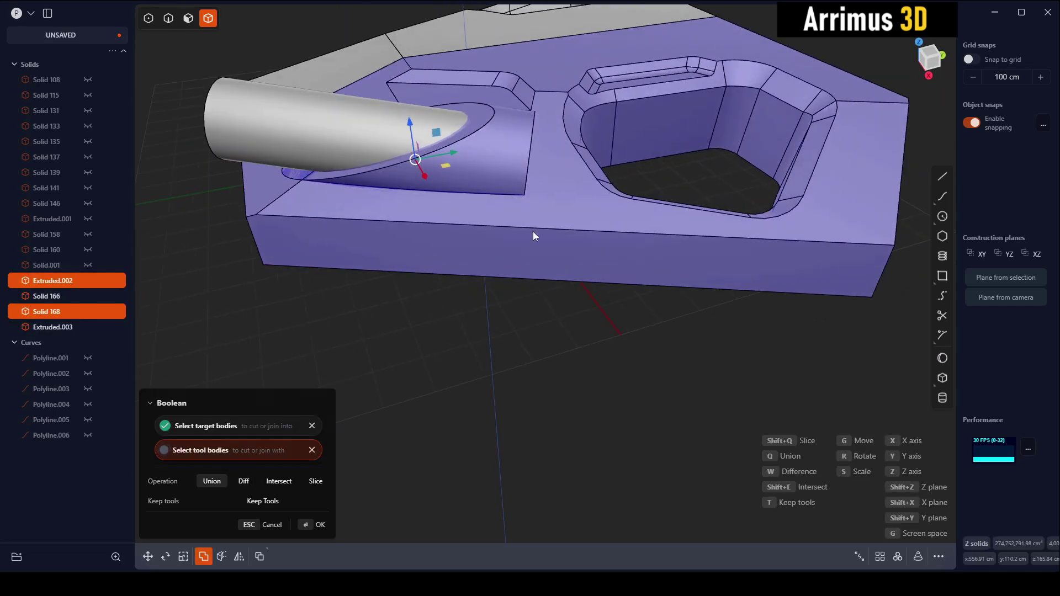
key(Return)
Step: Try filleting the slot's circular edge and front bottom edge, cancelling both
key(2)
click(528, 165)
key(f)
key(Escape)
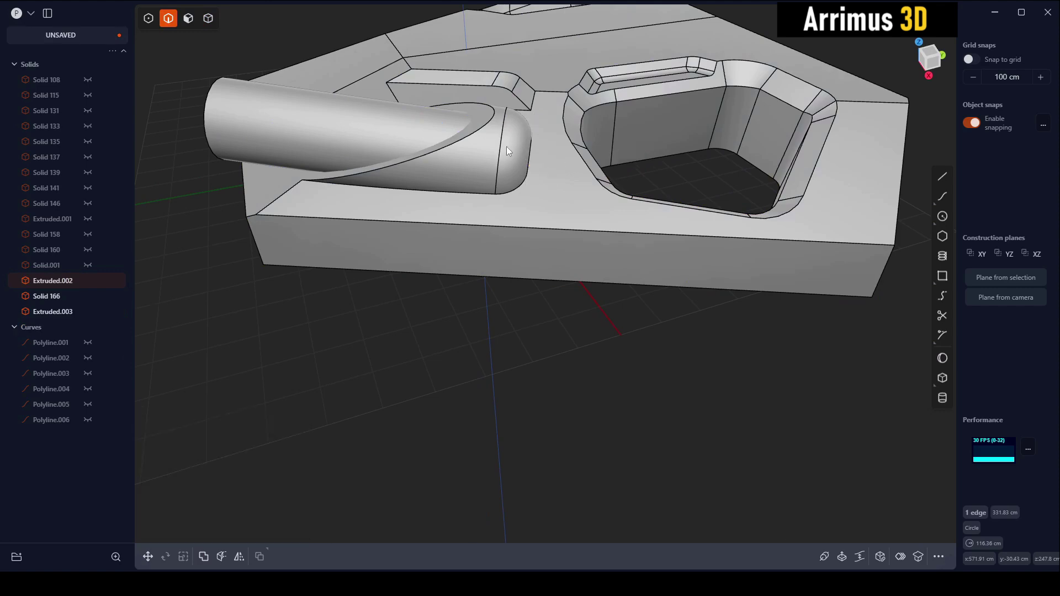
middle_drag(506, 146, 592, 240)
key(f)
key(Escape)
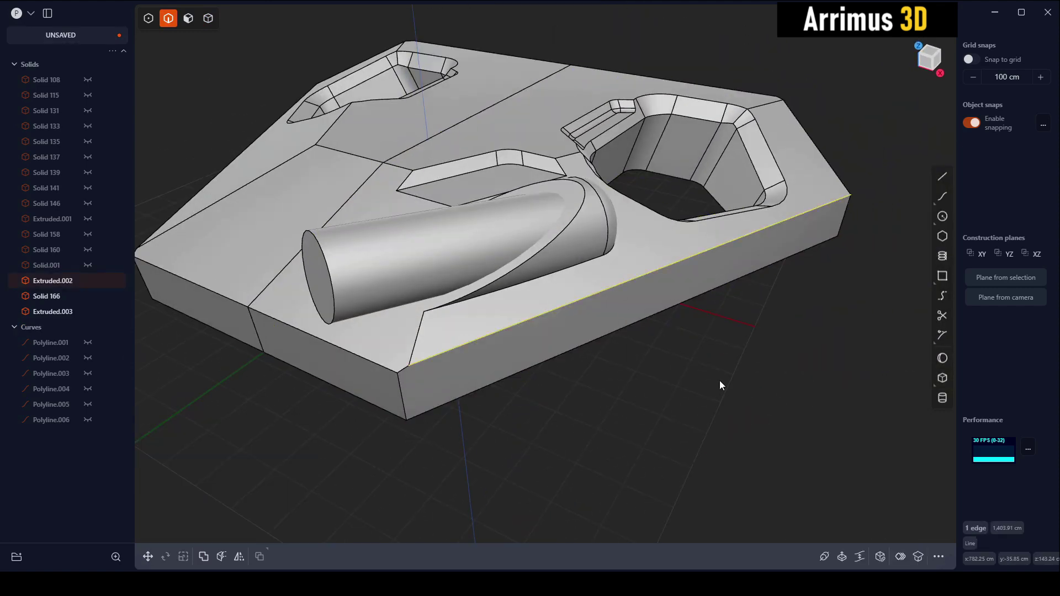
Step: Subtract the cylinder from the panel to cut the angled bore
key(4)
shift+click(491, 237)
key(shift+d)
key(Return)
mouse_move(579, 317)
middle_down()
mouse_move(687, 363)
mouse_move(552, 291)
mouse_move(341, 149)
middle_up()
Step: Mirror the panel block to the other side
click(448, 191)
key(alt+x)
scroll(581, 252, up, 2)
key(Escape)
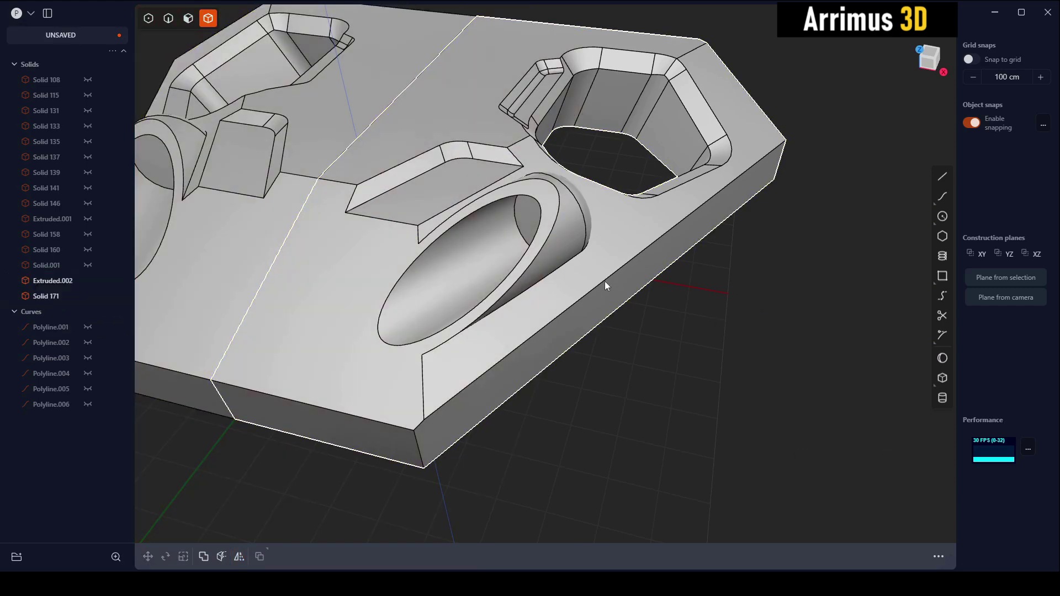
middle_drag(581, 252, 594, 267)
Step: Duplicate the slot's end face into a sheet and extrude it into a thin insert disc
scroll(568, 243, up, 3)
key(3)
click(570, 242)
key(o)
scroll(587, 236, down, 3)
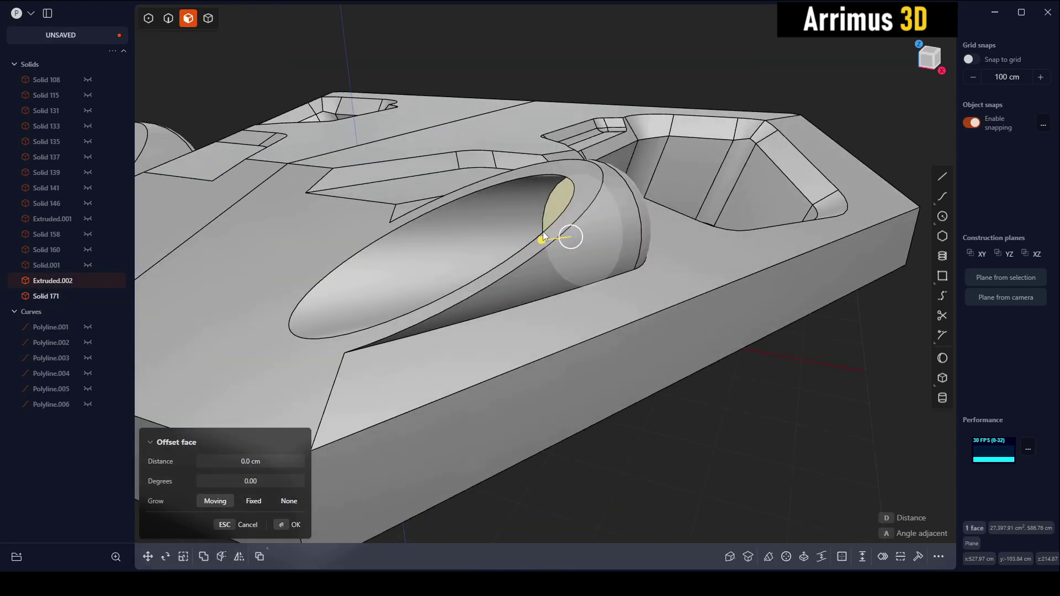
key(ctrl+d)
key(Return)
key(slash)
key(x)
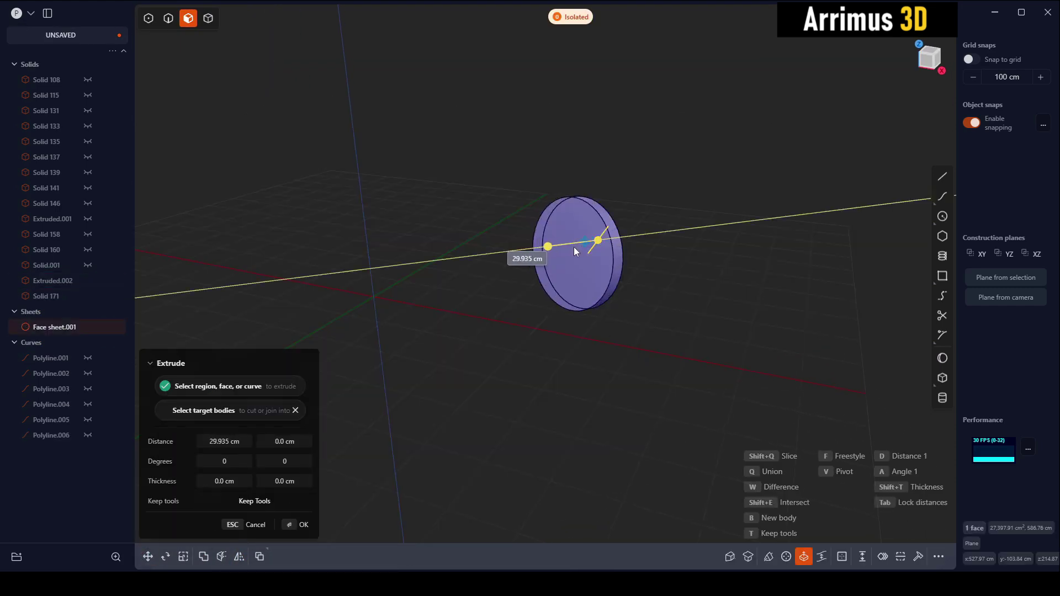
key(Return)
key(slash)
Step: Fillet the slot's circular rim edge
key(2)
click(535, 197)
key(f)
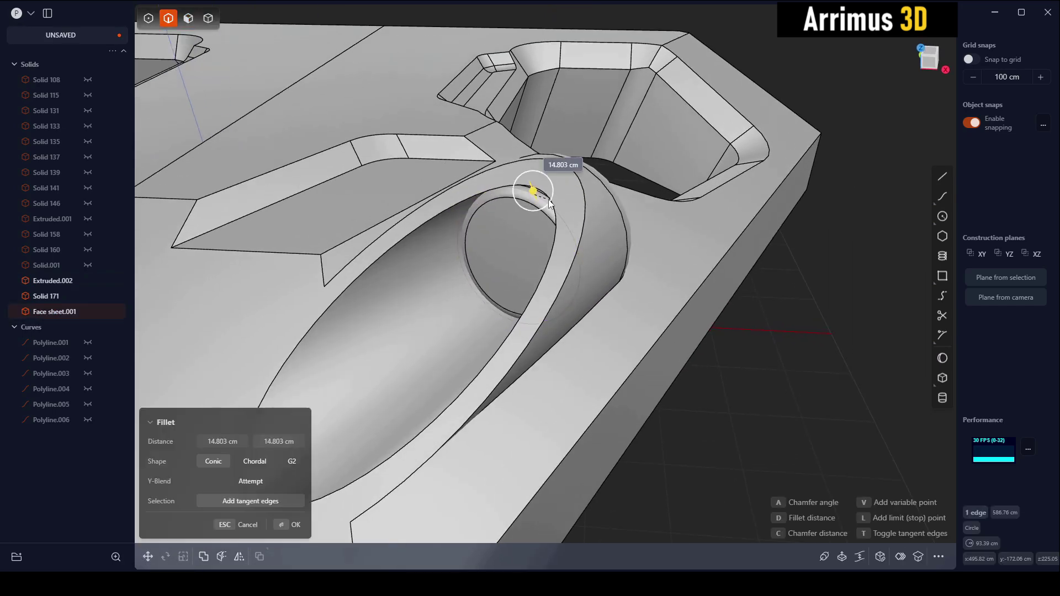
key(Return)
scroll(535, 254, down, 5)
Step: Hide the mirrored panel copy and give the insert disc a red material
key(4)
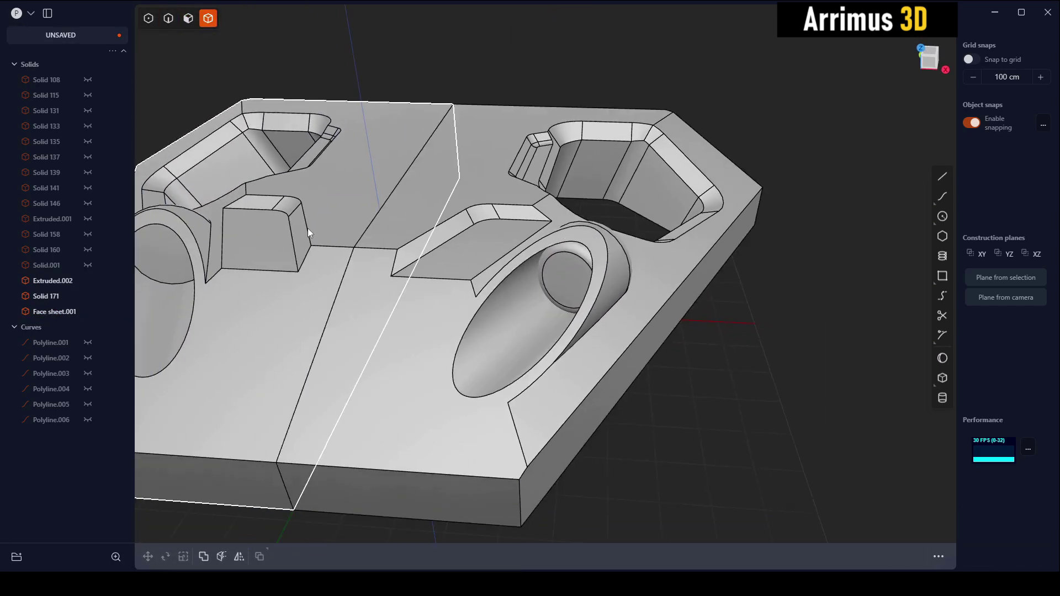
click(307, 227)
key(Delete)
click(560, 271)
key(m)
click(292, 321)
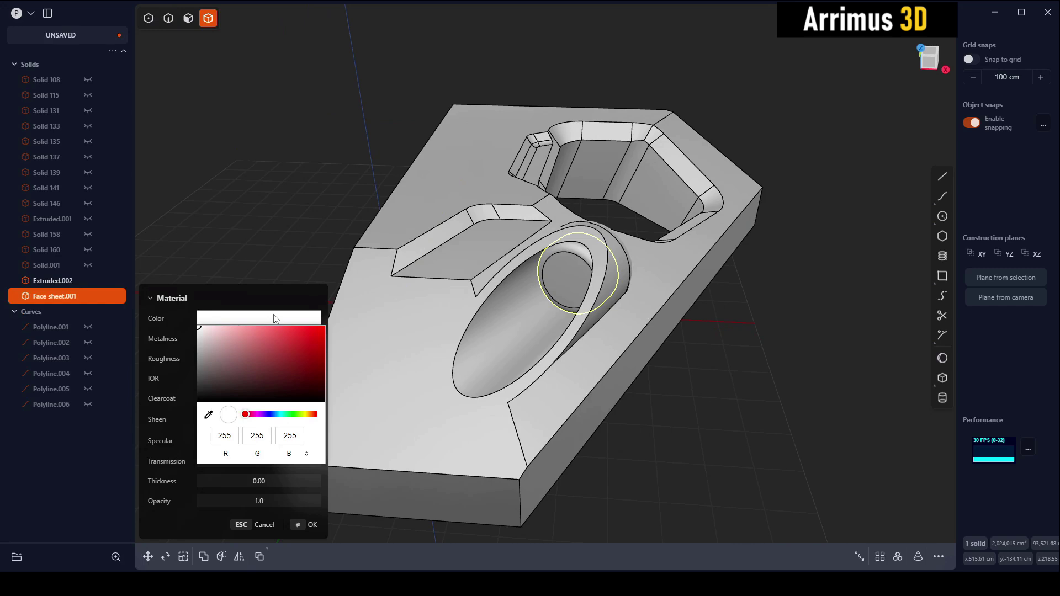
key(Return)
key(Escape)
Step: Set the panel block's material colour to dark grey
click(484, 238)
key(m)
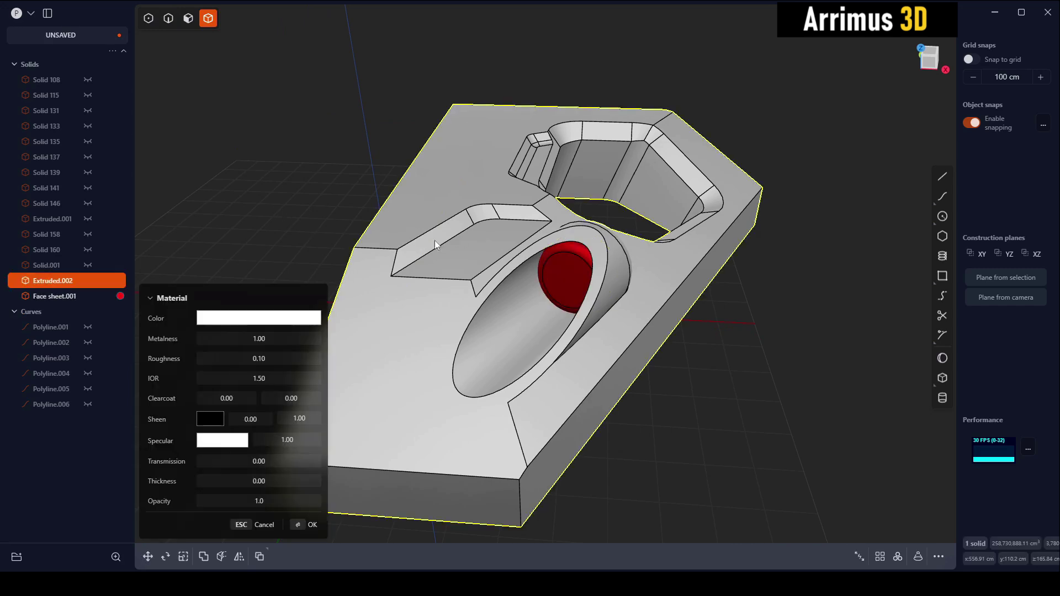
click(259, 319)
click(215, 361)
key(Return)
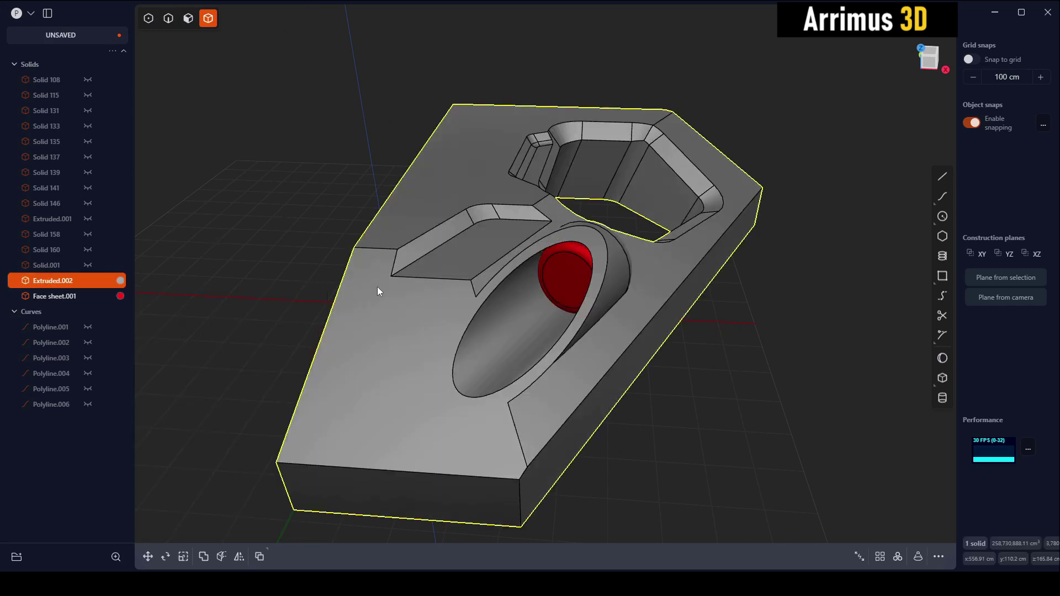
key(m)
click(260, 319)
click(197, 360)
key(Return)
key(Escape)
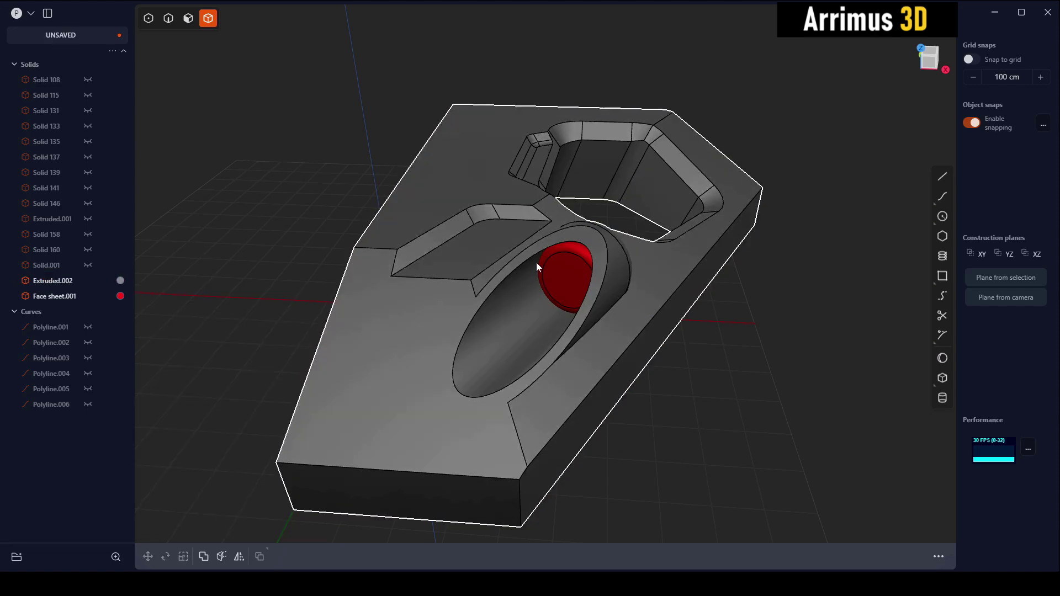
Step: Mirror the panel and red insert to the other side
key(ctrl+a)
key(alt+x)
click(532, 331)
mouse_move(532, 330)
middle_down()
mouse_move(743, 385)
mouse_move(632, 360)
mouse_move(675, 284)
mouse_move(682, 301)
mouse_move(605, 343)
mouse_move(652, 399)
mouse_move(575, 326)
mouse_move(807, 439)
mouse_move(680, 343)
mouse_move(624, 349)
mouse_move(581, 284)
middle_up()
Step: Round one of the bore rim edges with a fillet
key(2)
click(604, 342)
key(f)
key(Return)
click(807, 438)
Step: Draw a four-sided outline on the panel face and preview pushing its face inward
key(l)
click(545, 281)
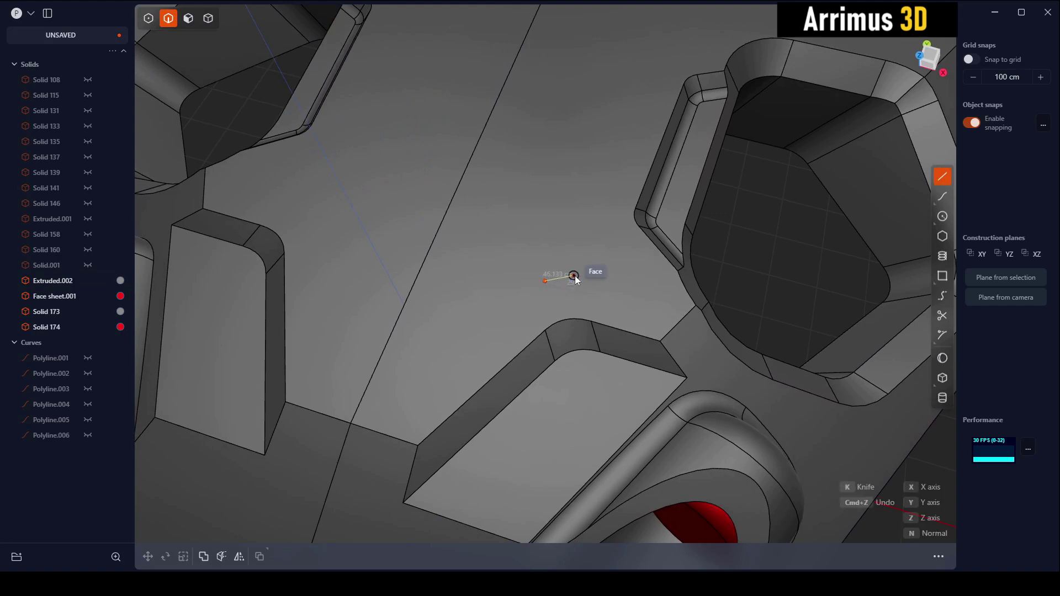
click(534, 209)
click(545, 280)
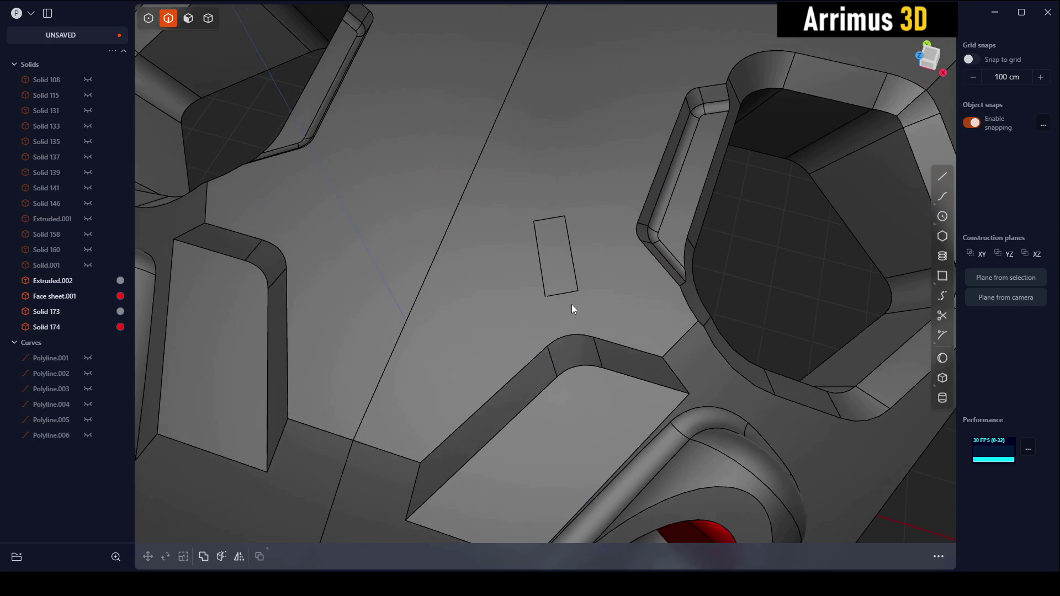
middle_drag(571, 303, 577, 286)
key(3)
click(542, 273)
mouse_move(542, 273)
mouse_down()
mouse_move(545, 300)
mouse_move(549, 263)
mouse_up()
key(Escape)
key(Escape)
key(Escape)
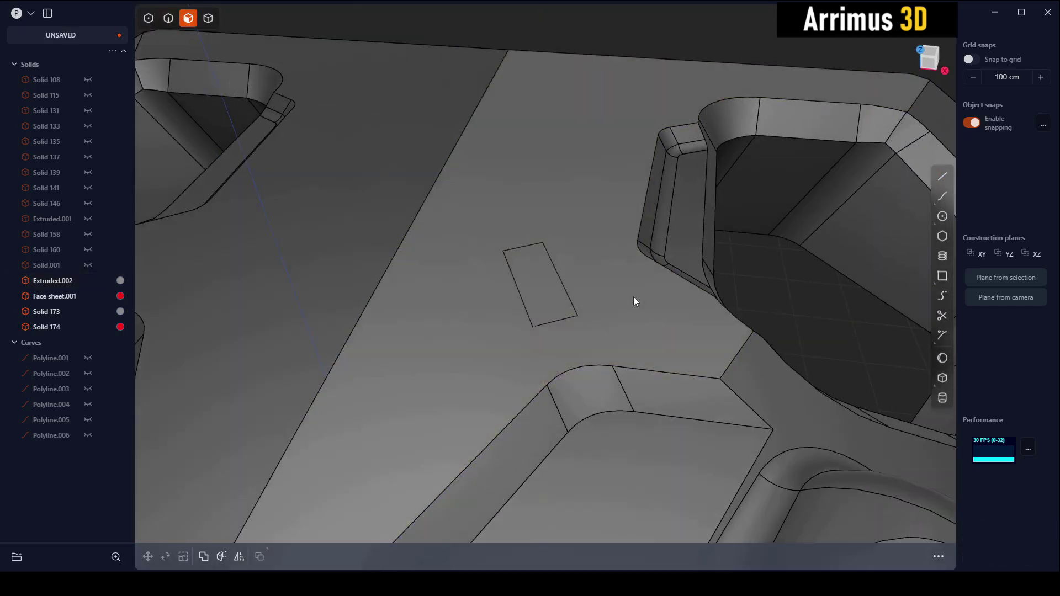
Step: Delete the stray rectangle outline
key(2)
drag(462, 201, 604, 351)
key(Delete)
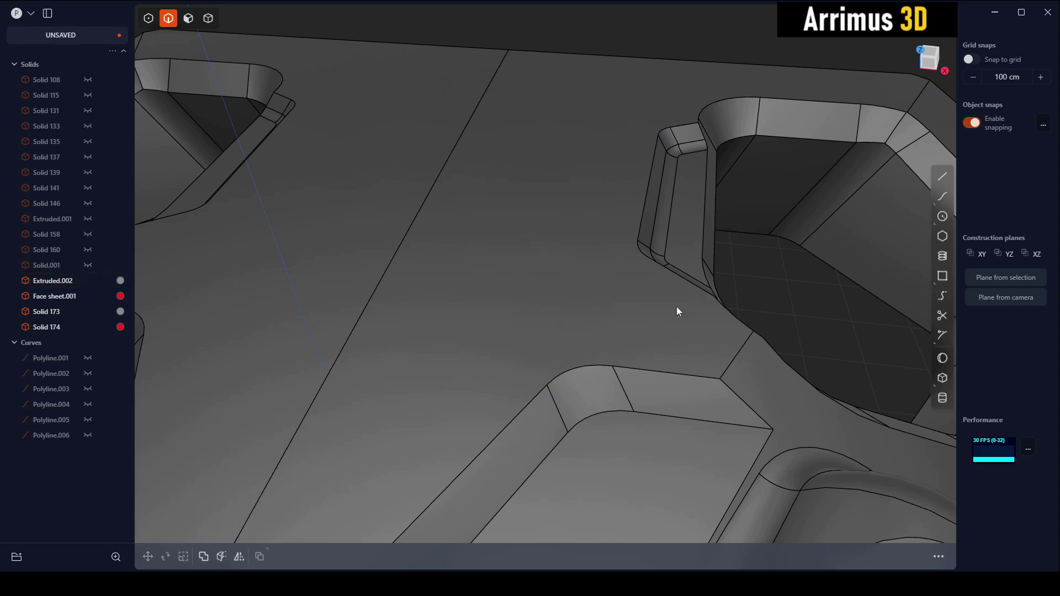
scroll(677, 307, down, 5)
scroll(741, 257, down, 3)
Step: Isolate the panel solid Extruded.002 and view its side
key(4)
click(617, 244)
key(slash)
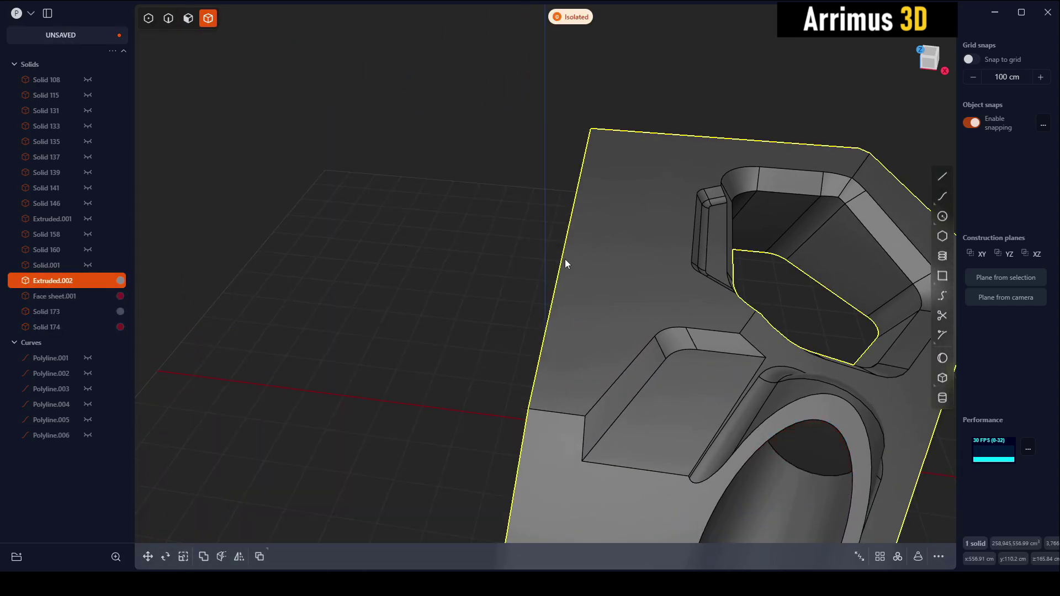
key(Escape)
mouse_move(564, 260)
middle_down()
mouse_move(529, 273)
mouse_move(568, 277)
middle_up()
Step: Draw a Line polyline across the side and top faces to split off a strip
key(l)
scroll(631, 210, up, 5)
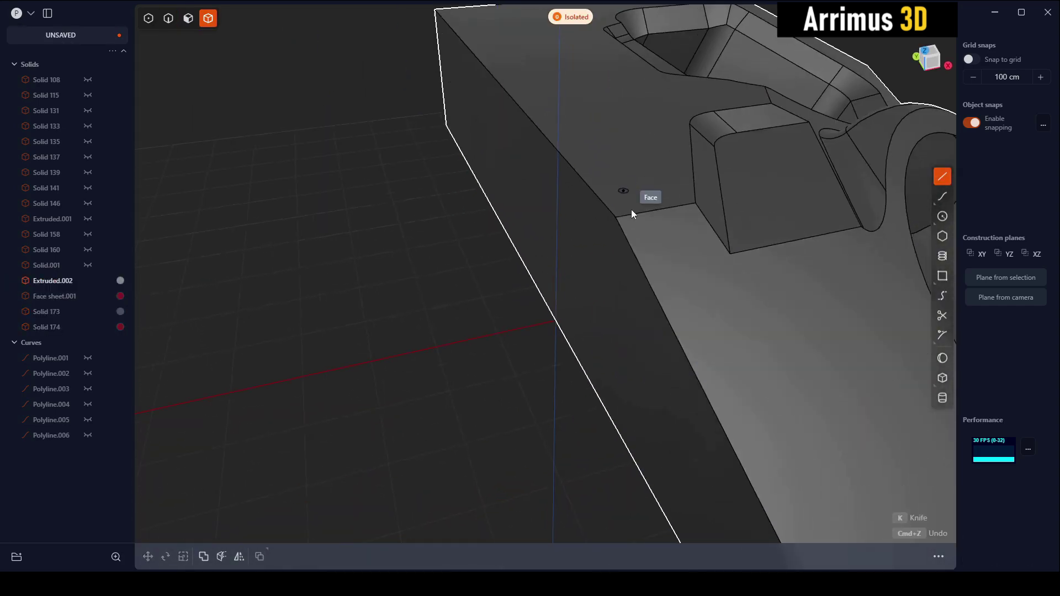
click(686, 356)
click(693, 317)
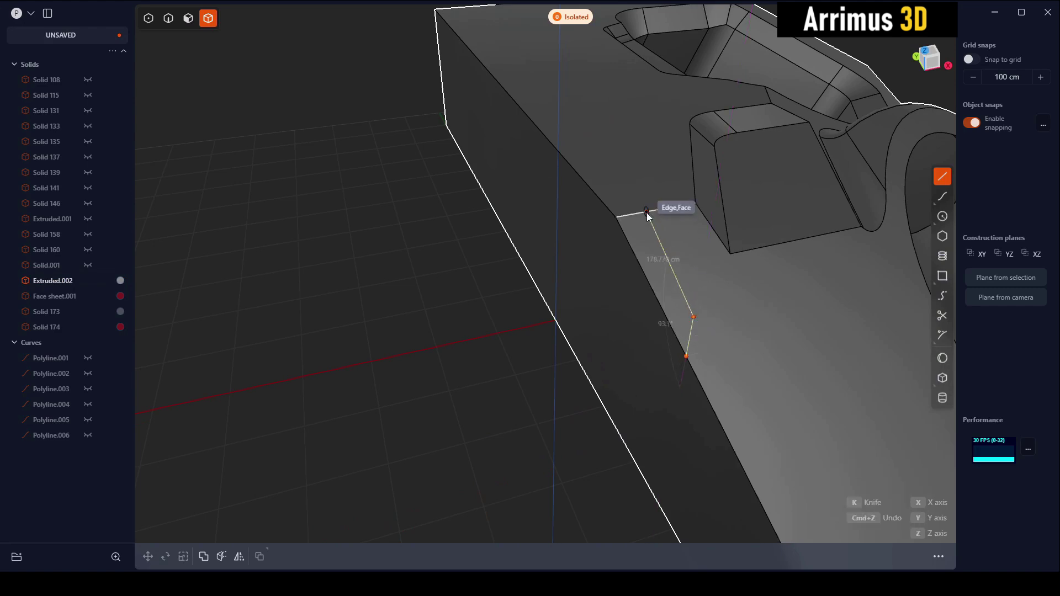
click(646, 212)
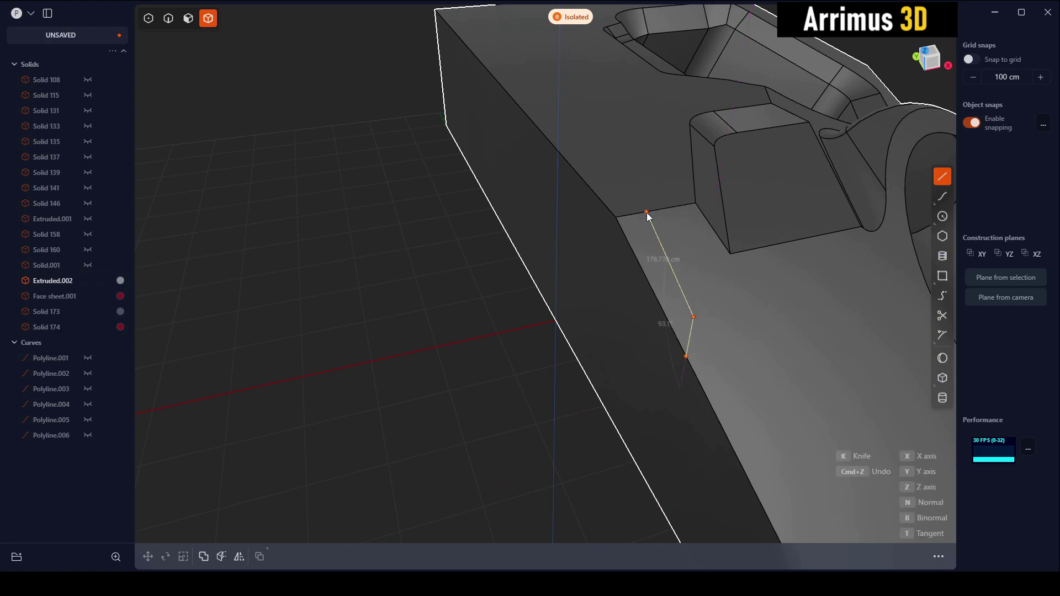
click(539, 90)
middle_drag(539, 90, 554, 184)
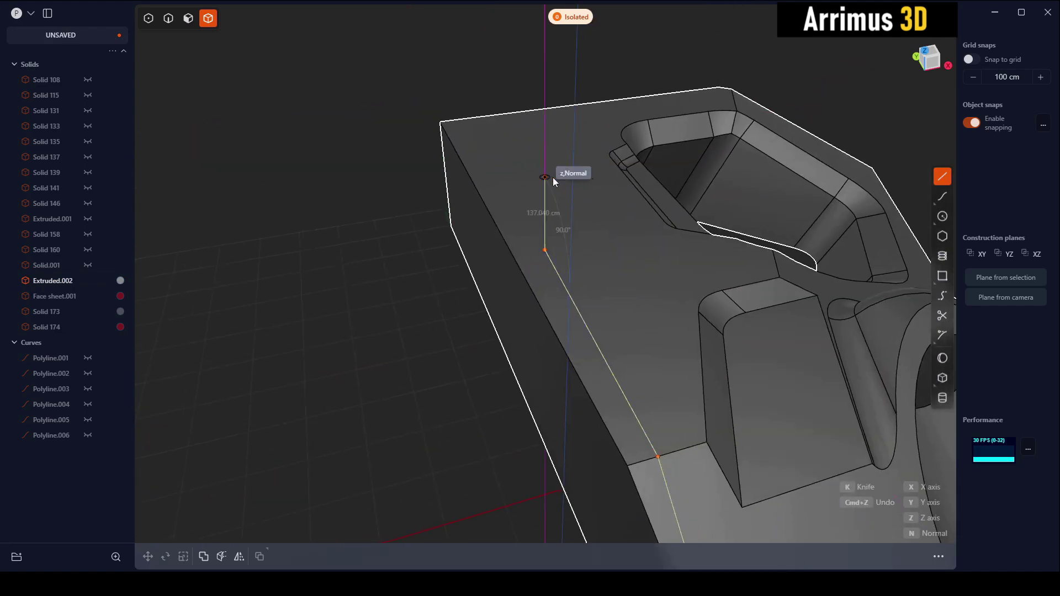
click(545, 177)
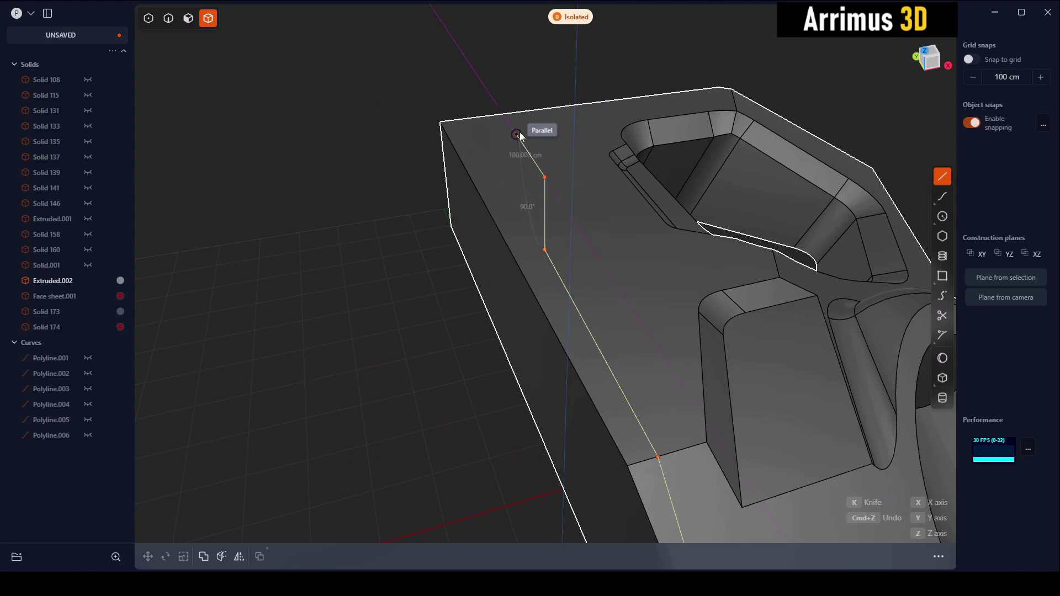
click(516, 134)
click(499, 126)
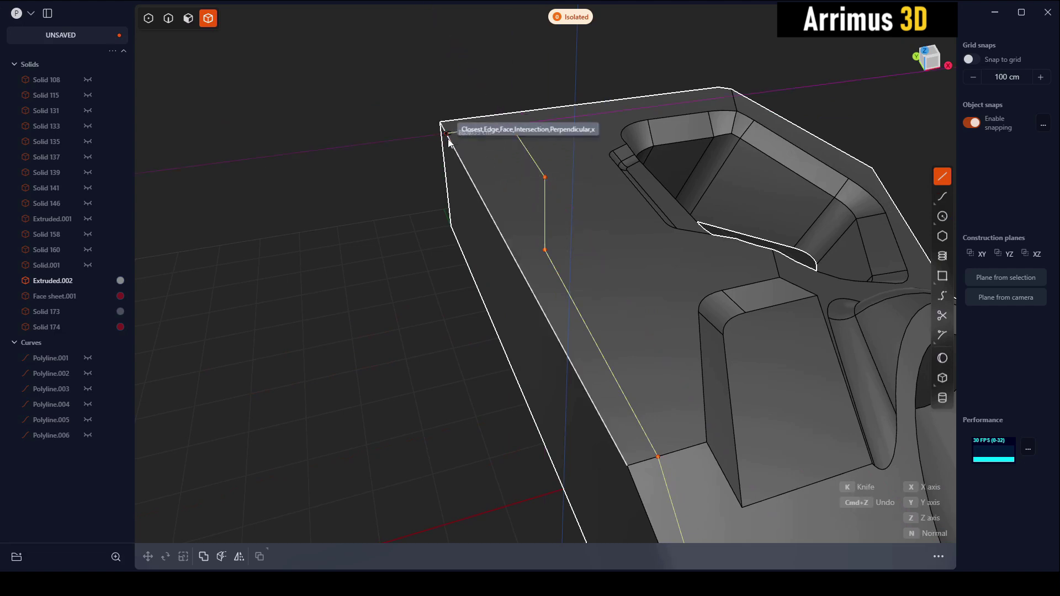
click(446, 133)
click(479, 157)
key(Escape)
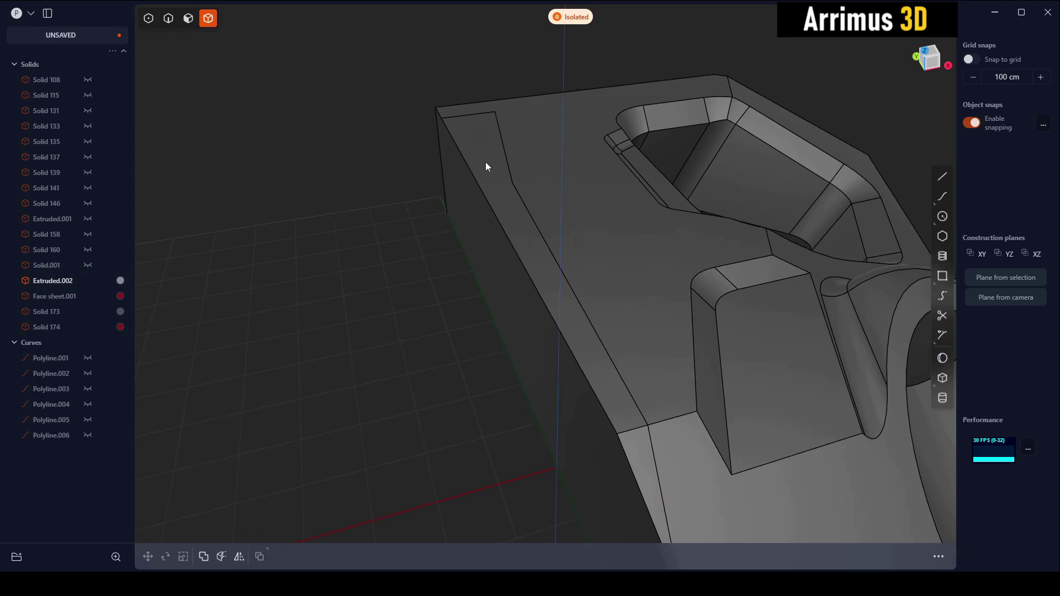
Step: Push the strip face down into a recess and mirror the solid into Solid 175
click(485, 161)
key(o)
click(488, 166)
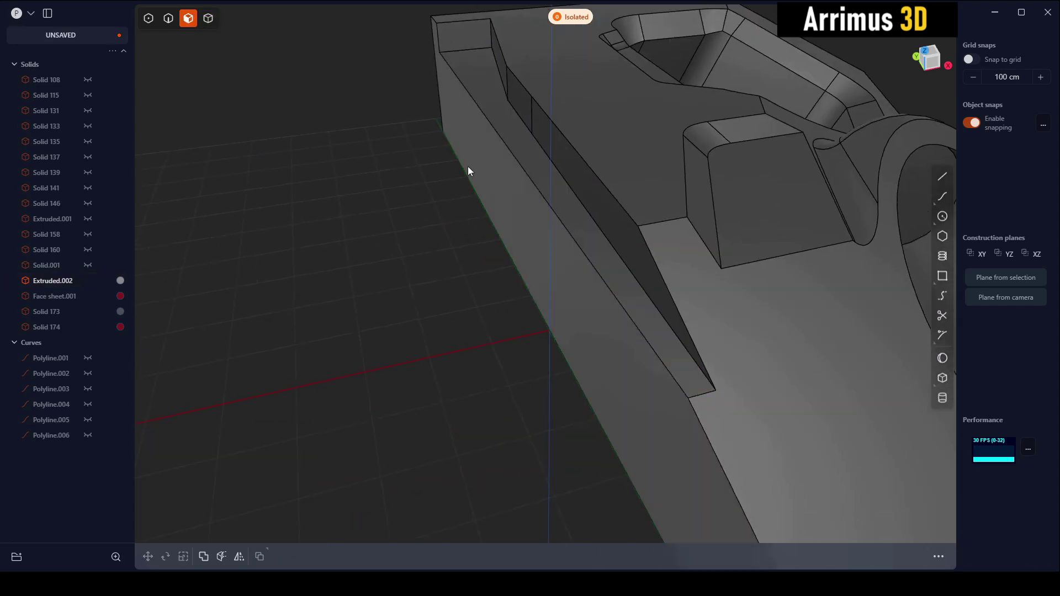
key(4)
click(619, 190)
key(alt+x)
key(Return)
Step: Fillet the groove edge
key(2)
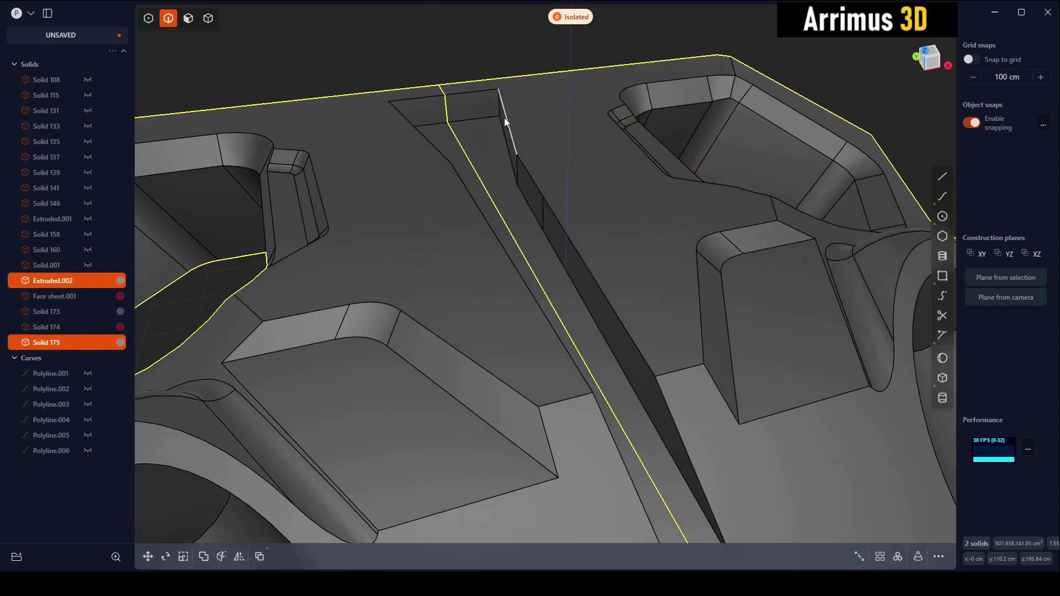
click(505, 113)
key(f)
scroll(555, 224, up, 5)
drag(548, 155, 551, 147)
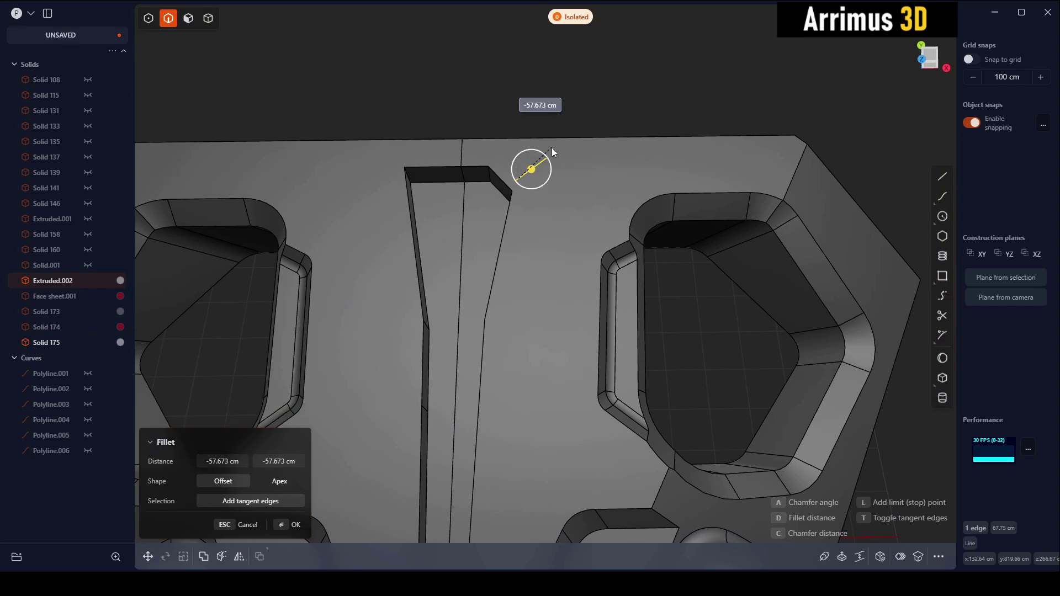
key(Return)
Step: Offset the groove faces, pushing the wall face about -43 cm
key(4)
mouse_move(499, 241)
middle_down()
mouse_move(558, 204)
mouse_move(548, 107)
mouse_move(538, 256)
middle_up()
key(3)
click(542, 207)
key(o)
key(Return)
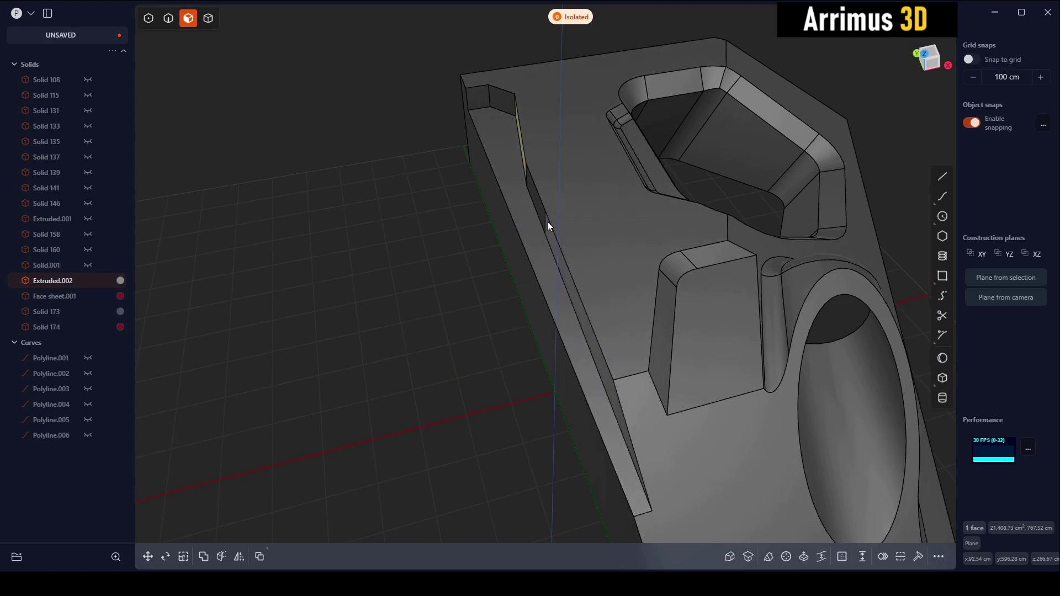
click(548, 220)
key(o)
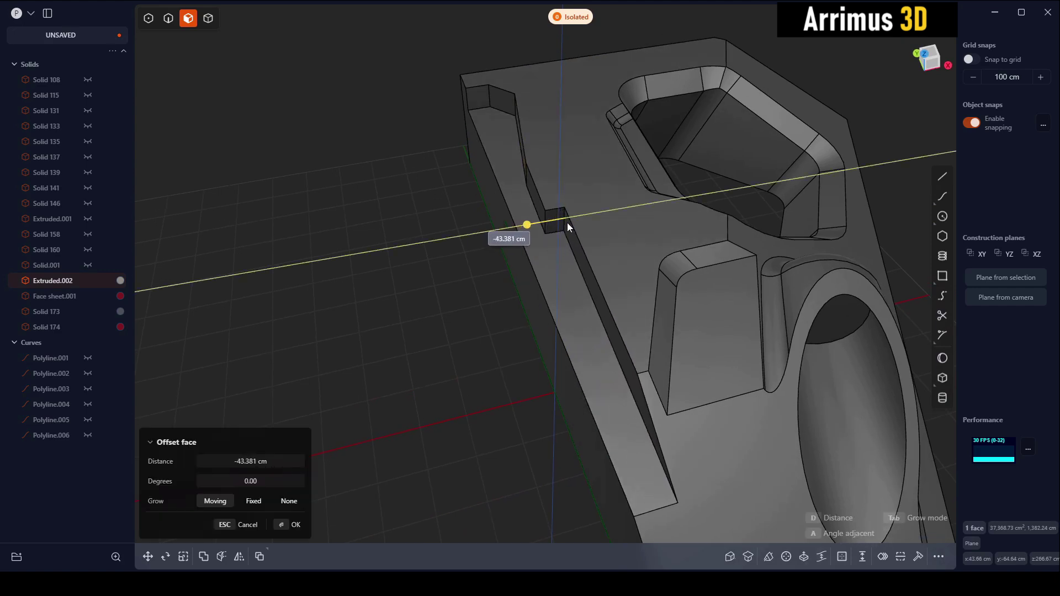
click(568, 224)
Step: Mirror the half panel into Solid 176 and try rounding an edge
key(4)
middle_drag(601, 238, 581, 173)
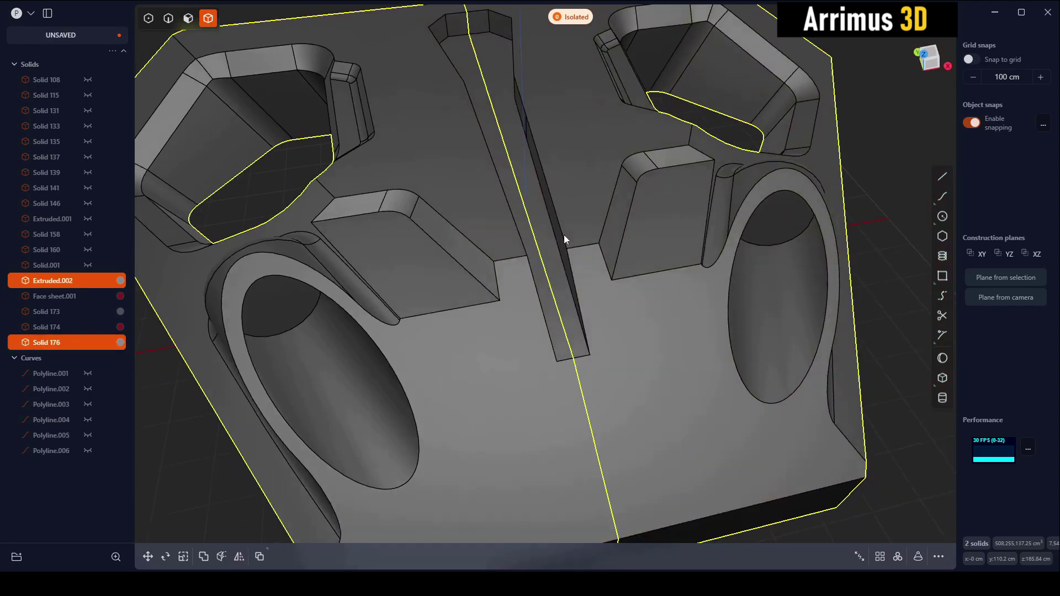
key(2)
click(572, 239)
key(f)
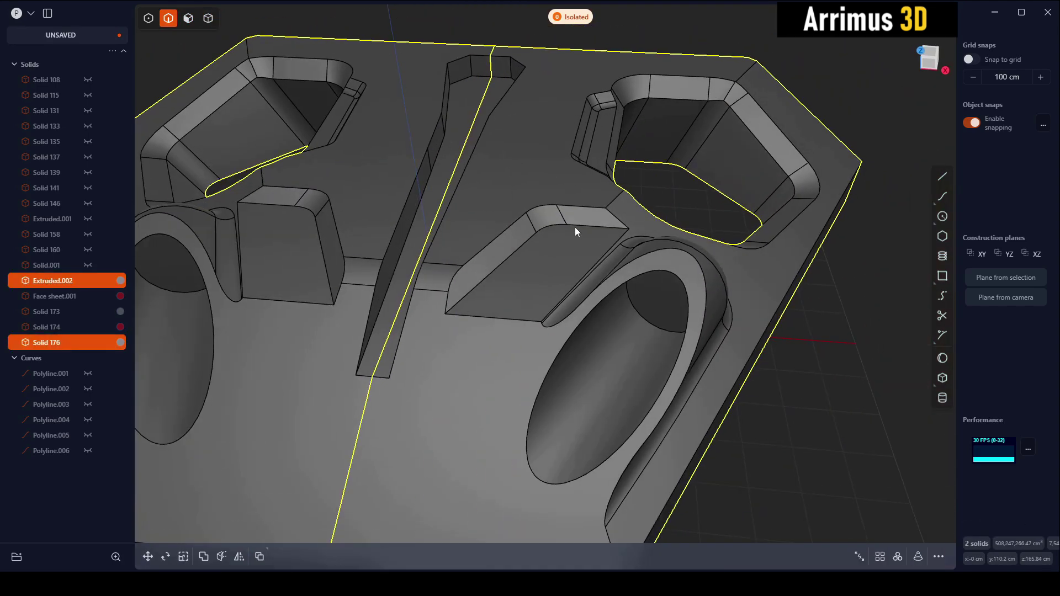
key(Escape)
Step: Select the rectangular pocket floor and begin offsetting it
mouse_move(574, 226)
middle_down()
mouse_move(767, 343)
mouse_move(787, 273)
mouse_move(723, 241)
mouse_move(637, 257)
middle_up()
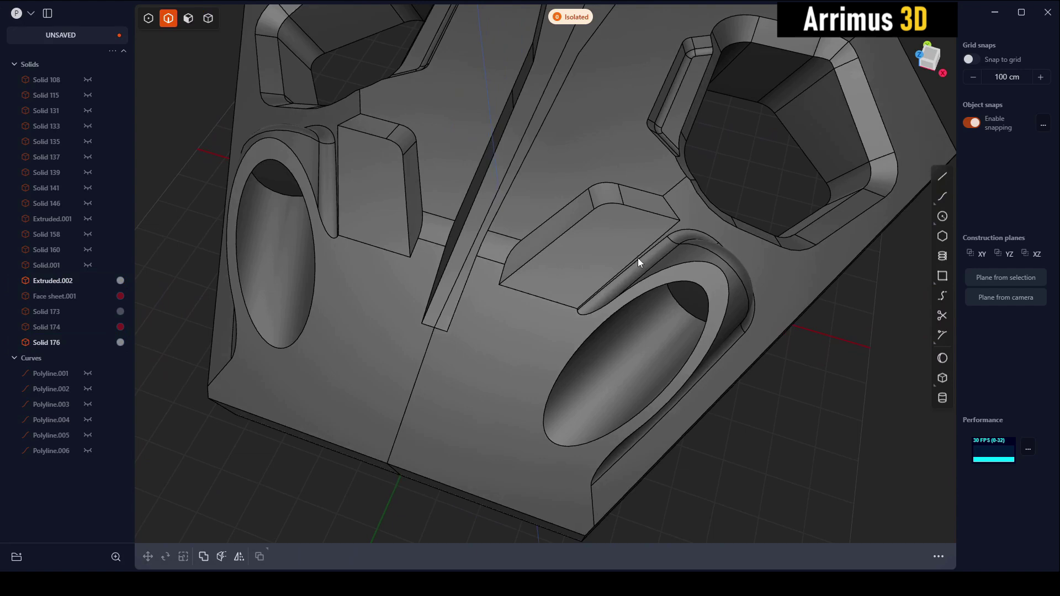
key(3)
click(637, 258)
key(o)
scroll(637, 257, up, 2)
scroll(611, 230, up, 2)
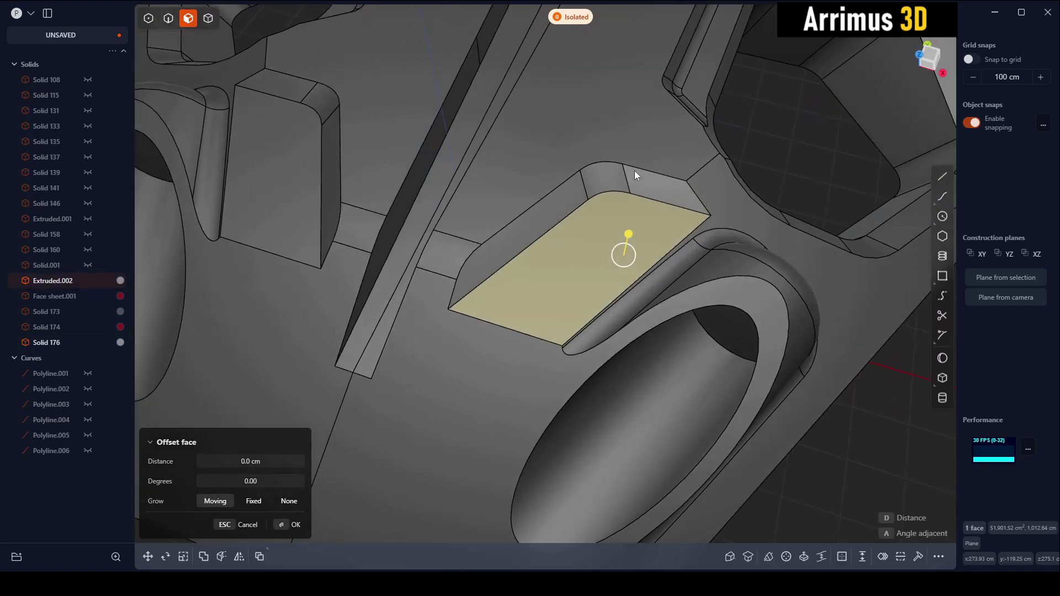
Step: Inset the pocket floor outline by 11.609 cm and split it with a diagonal line
key(o)
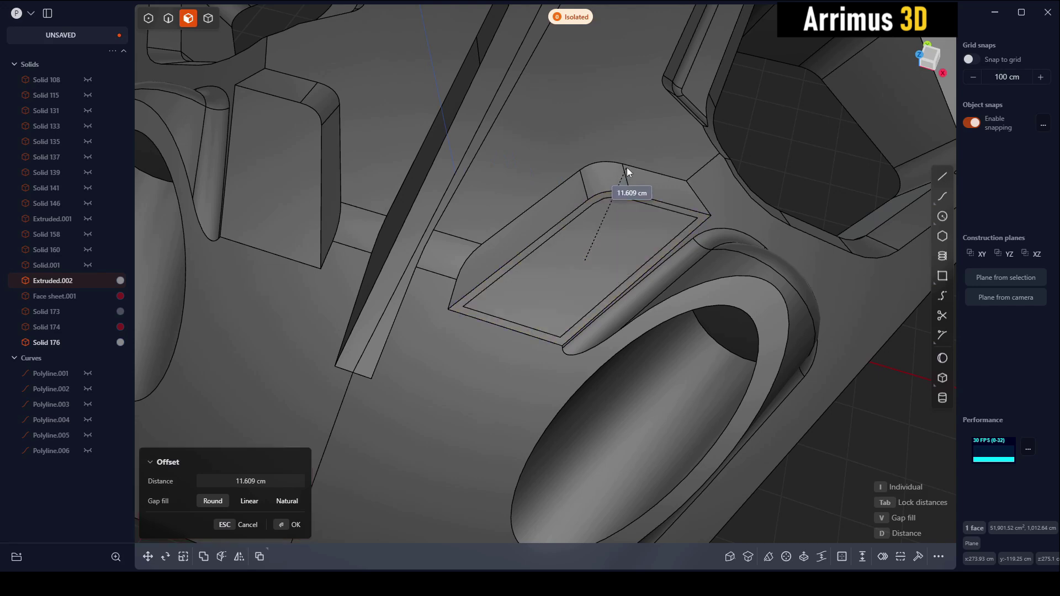
click(626, 168)
key(Escape)
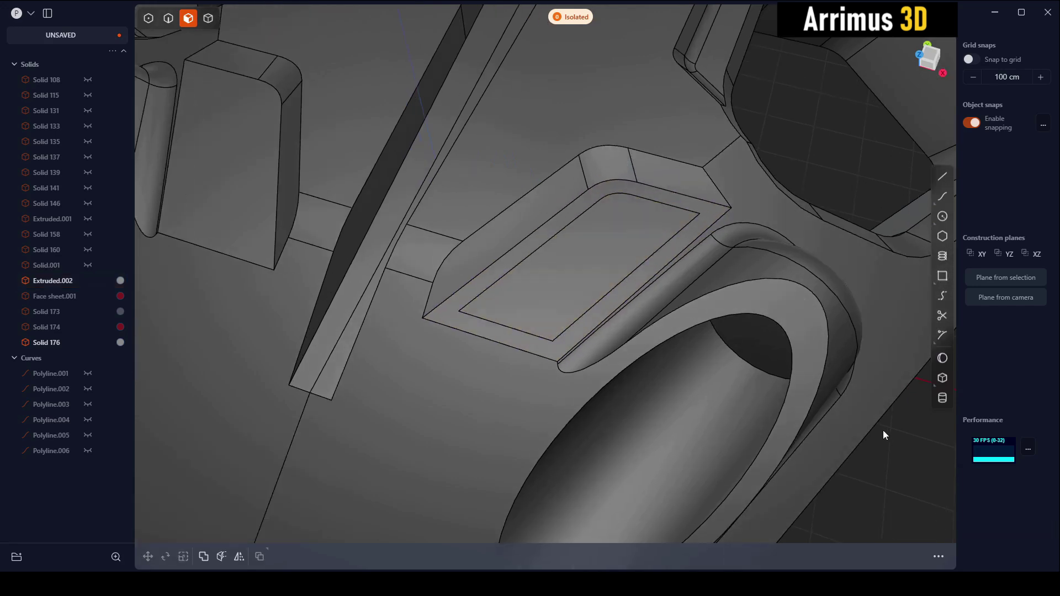
key(l)
click(571, 223)
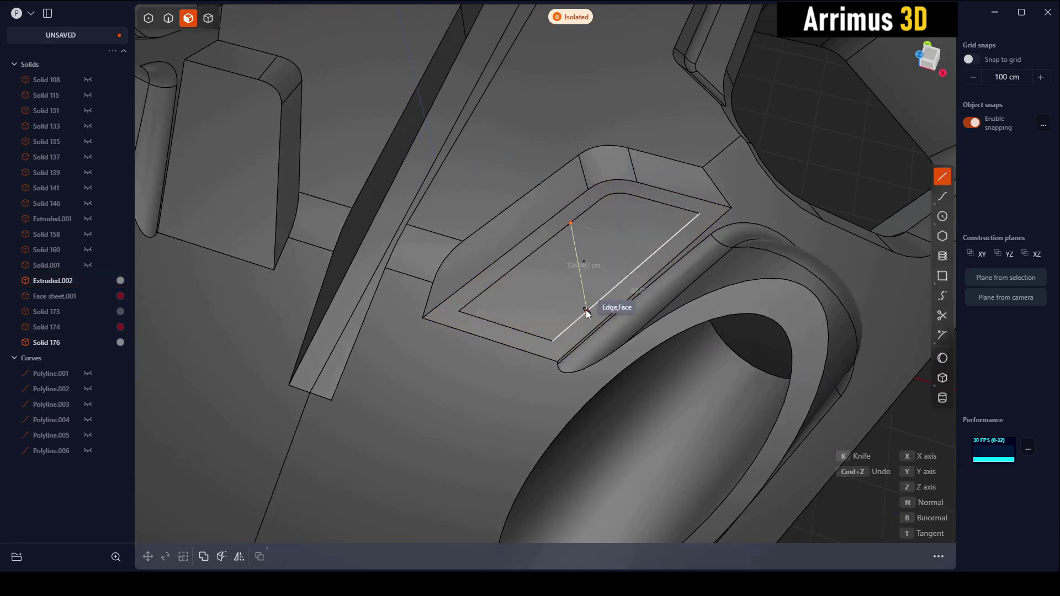
click(586, 309)
Step: Draw a second dividing line across the triangle to leave a diagonal strut
click(600, 258)
key(o)
key(Escape)
key(l)
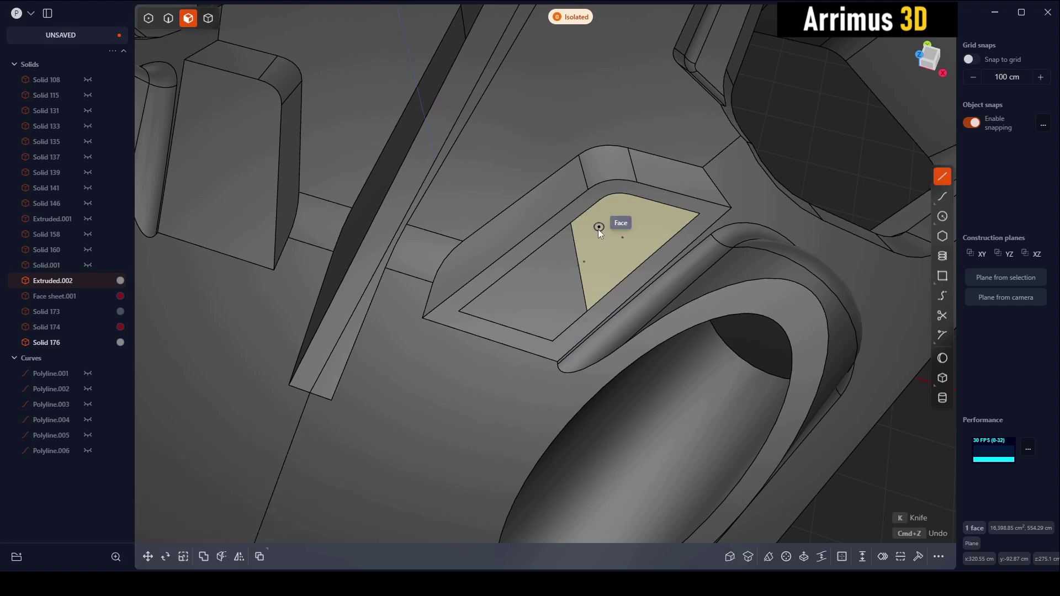
click(589, 209)
click(605, 290)
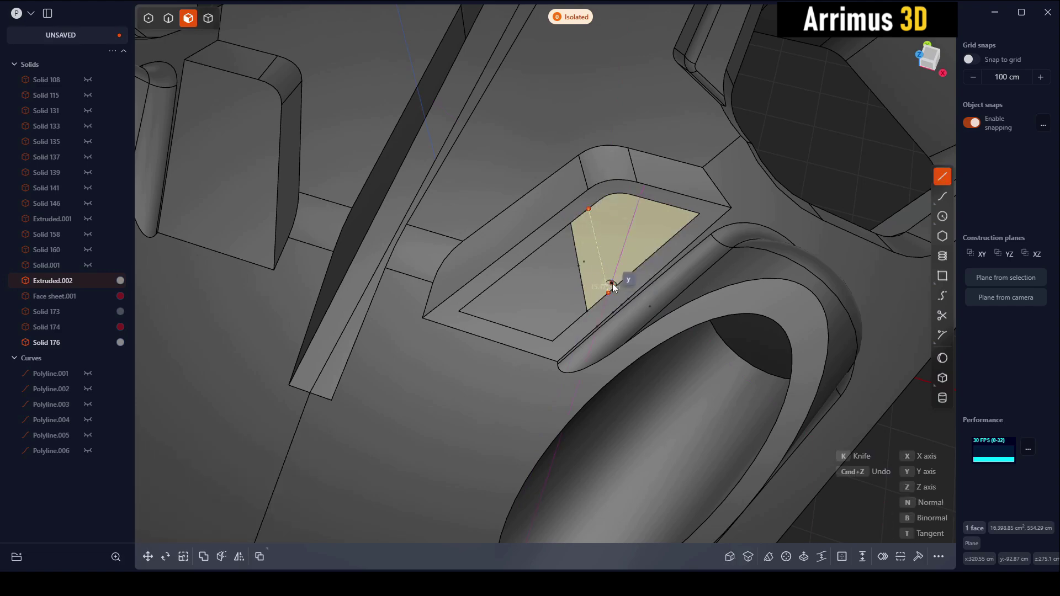
key(o)
Step: Extrude both triangular faces through the panel as a Difference cut
middle_drag(768, 445, 502, 257)
key(Escape)
click(441, 249)
key(o)
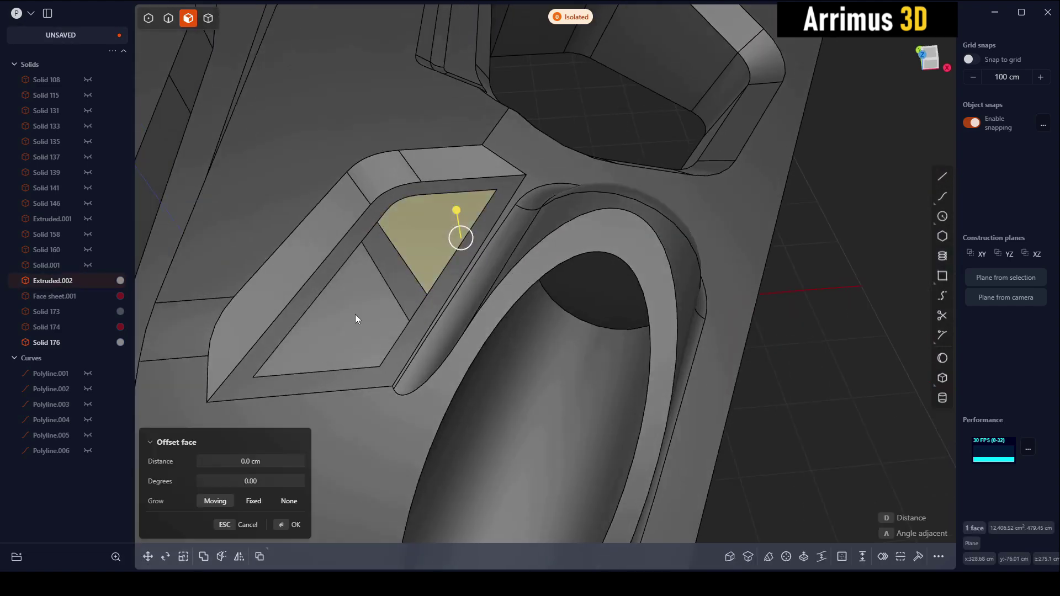
shift+click(356, 314)
middle_drag(355, 313, 452, 241)
key(e)
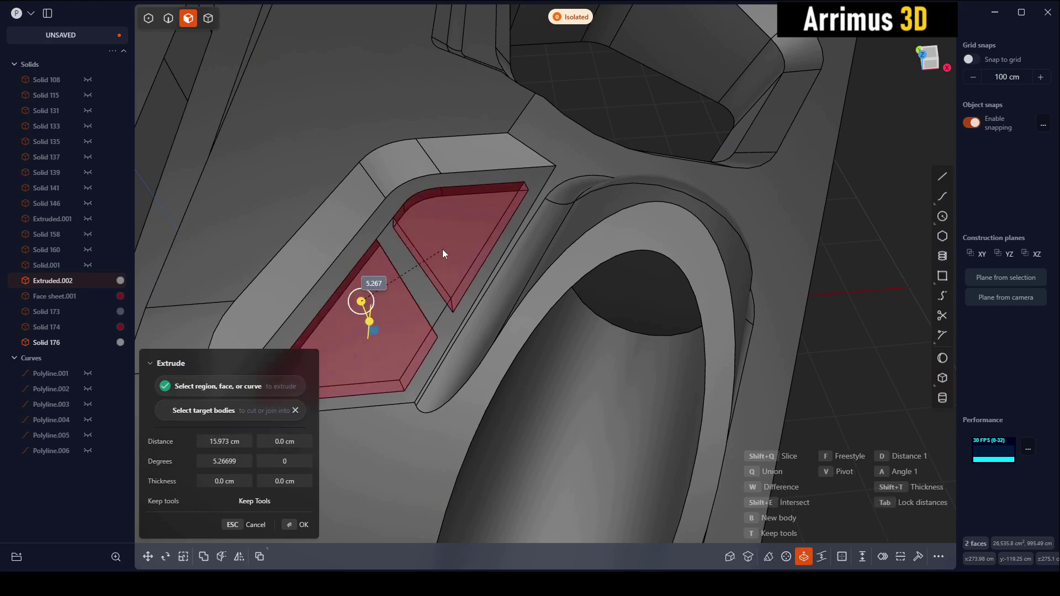
Step: Inspect the new triangular openings, starting and cancelling a move of the panel
click(447, 229)
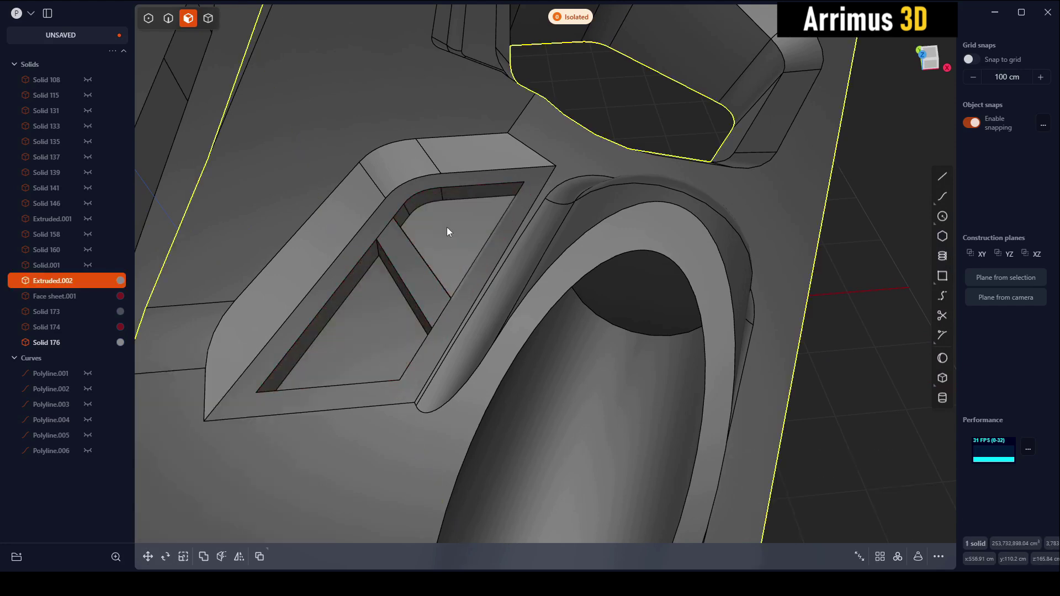
middle_drag(447, 230, 710, 323)
key(4)
key(g)
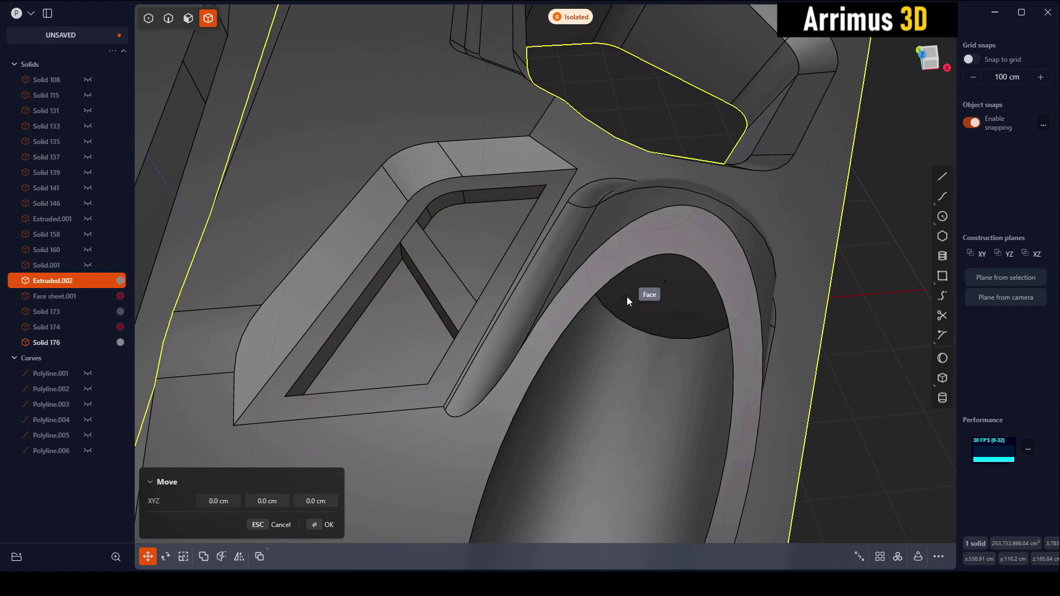
key(Escape)
right_click(683, 351)
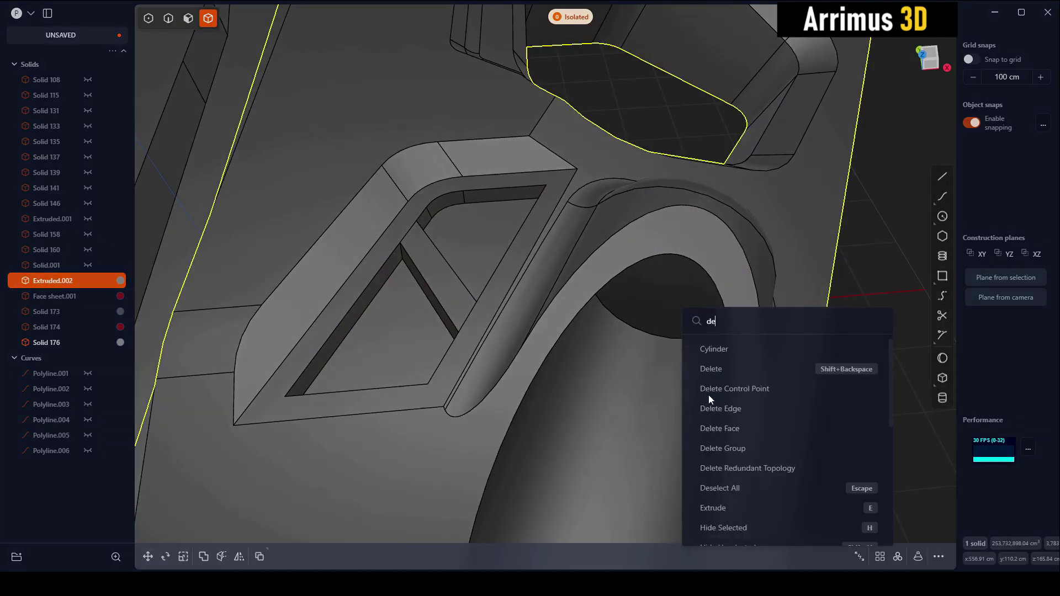
key(Escape)
Step: Fillet two inner edges of the triangular openings to about 11.6 cm
scroll(445, 220, up, 2)
key(2)
click(400, 264)
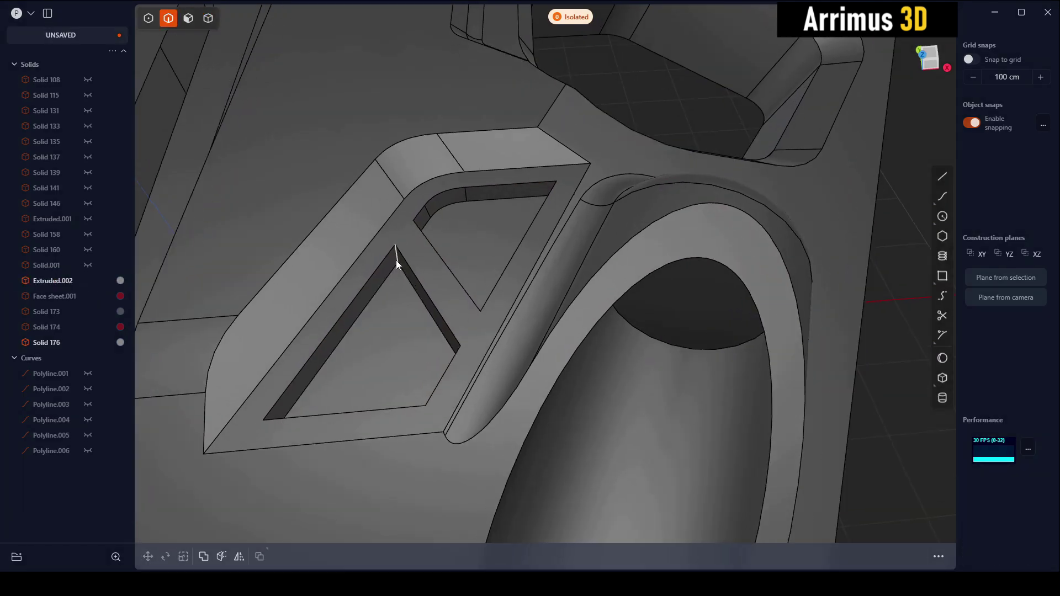
key(f)
mouse_move(396, 260)
middle_down()
mouse_move(476, 303)
mouse_move(472, 316)
mouse_move(425, 283)
middle_up()
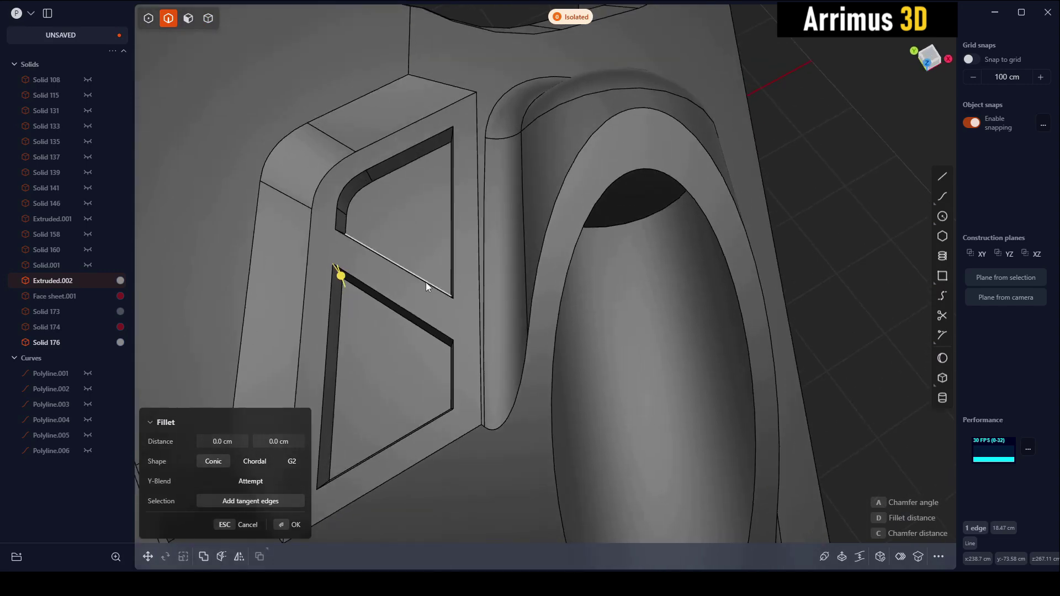
click(456, 310)
drag(445, 285, 475, 290)
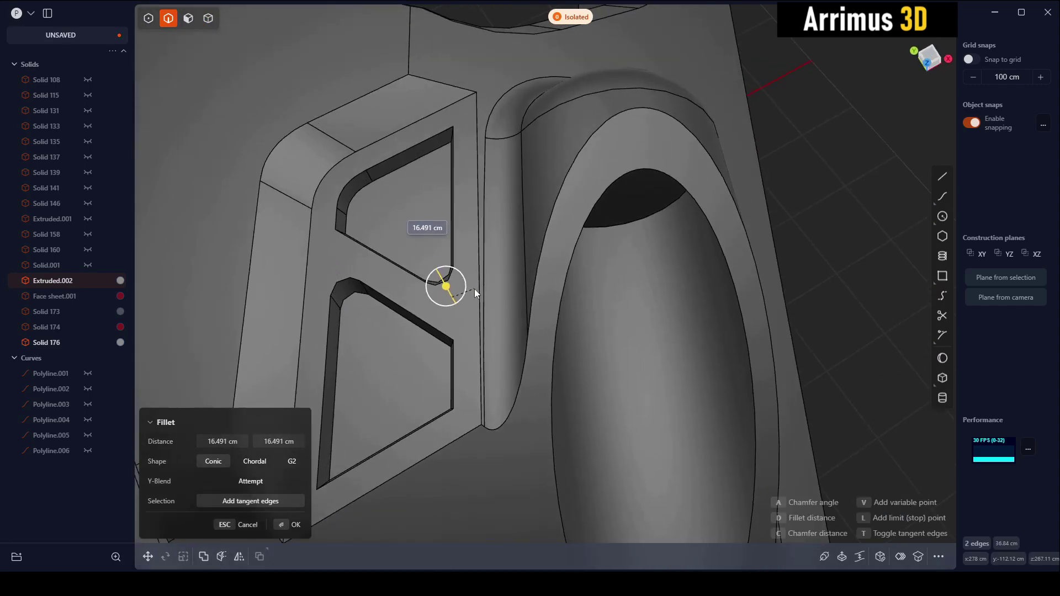
key(ctrl+z)
middle_drag(475, 290, 426, 310)
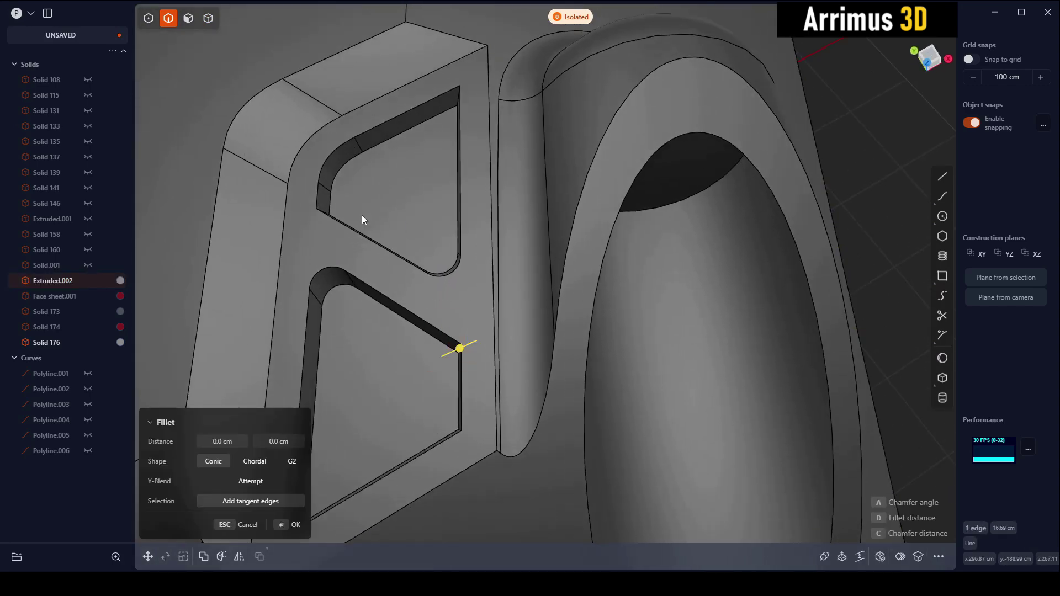
click(341, 241)
drag(353, 217, 369, 197)
key(Return)
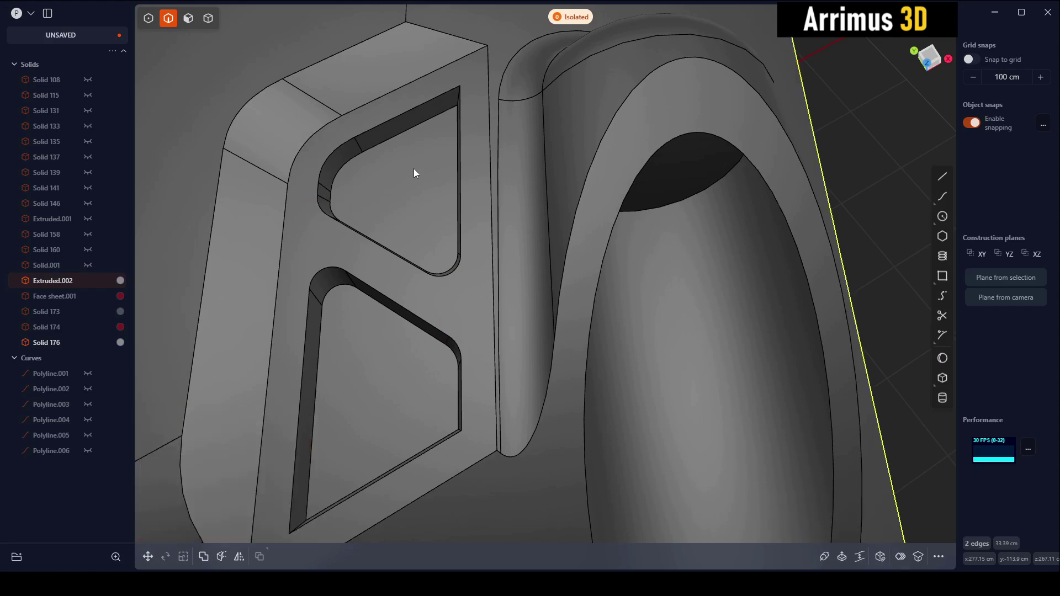
Step: Fillet the lower opening's inner edge to about 26.8 cm
key(f)
middle_drag(446, 81, 482, 171)
click(479, 359)
middle_drag(479, 359, 508, 302)
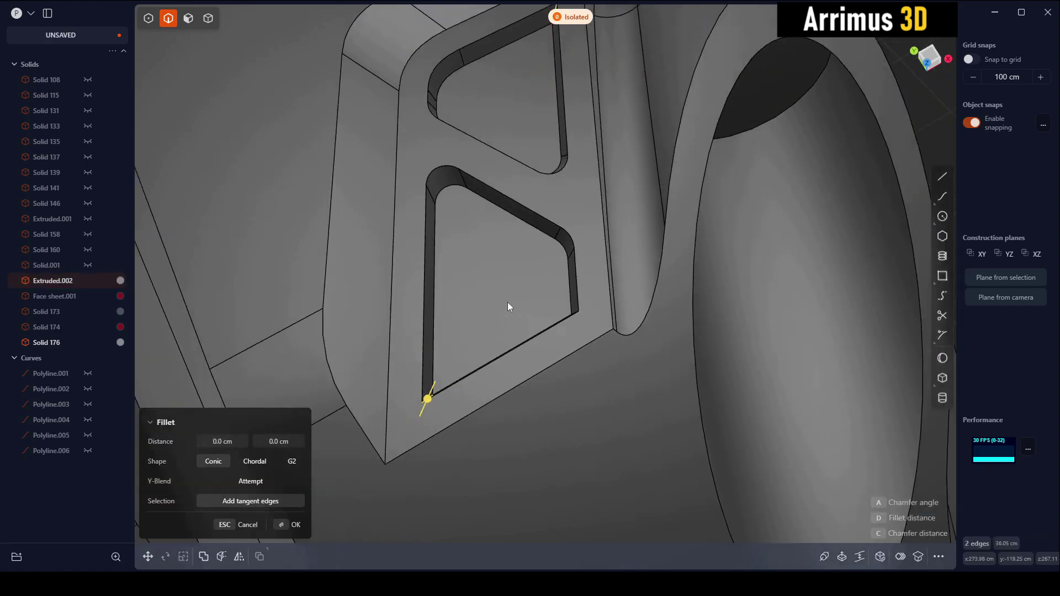
drag(508, 303, 535, 187)
key(Return)
Step: Round the next opening corner edge to about 7 cm
middle_drag(532, 194, 495, 336)
key(f)
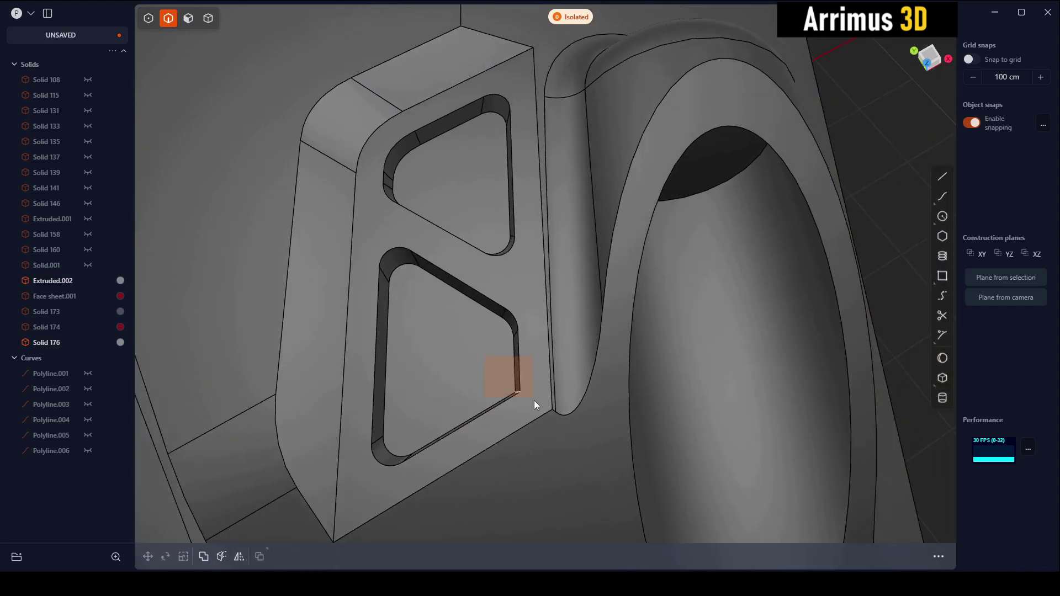
drag(534, 399, 538, 379)
key(Return)
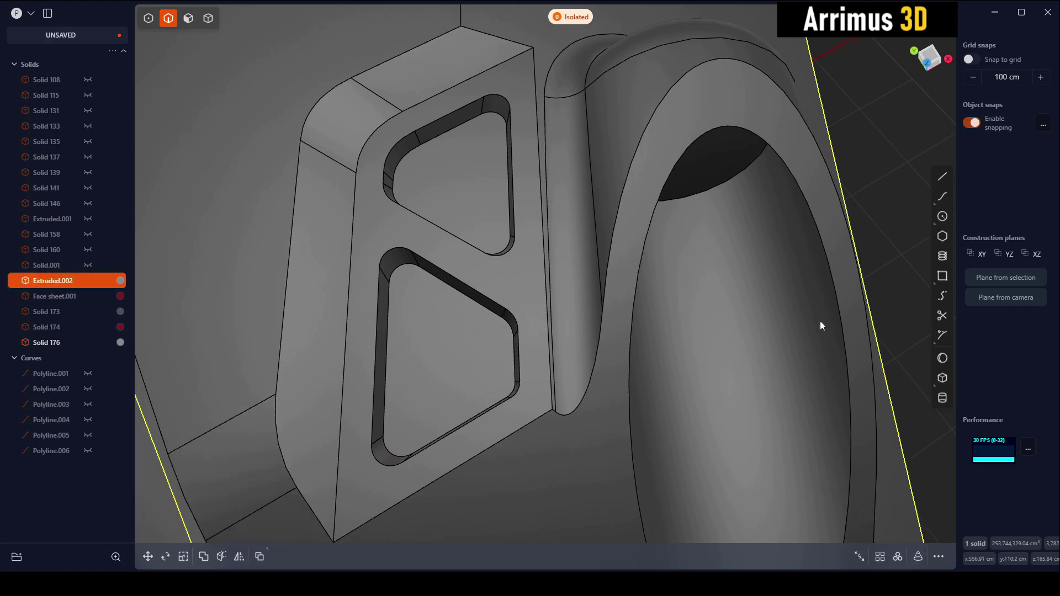
Step: Fillet the small pocket's rim edge at 9.698 cm
middle_drag(820, 325, 727, 261)
scroll(677, 270, down, 3)
key(f)
click(666, 216)
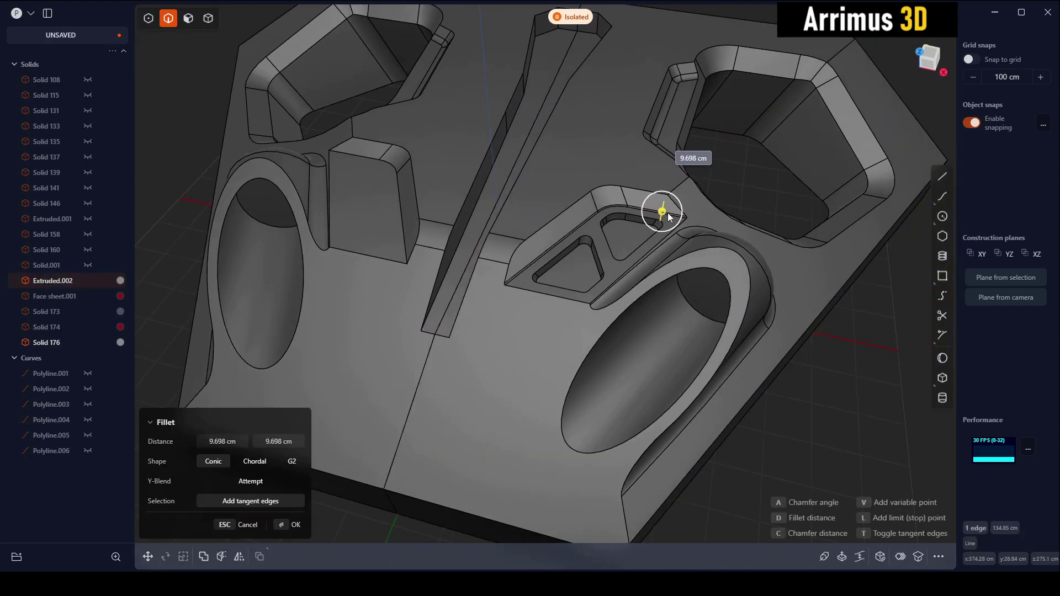
key(Return)
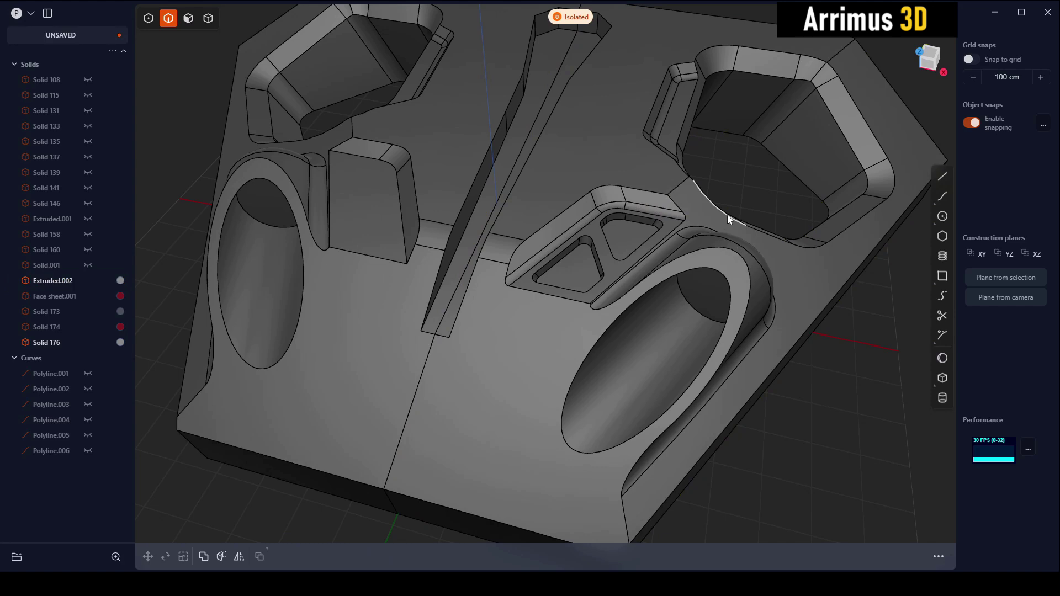
Step: Fillet the edge beside the hexagonal pocket
click(678, 190)
key(f)
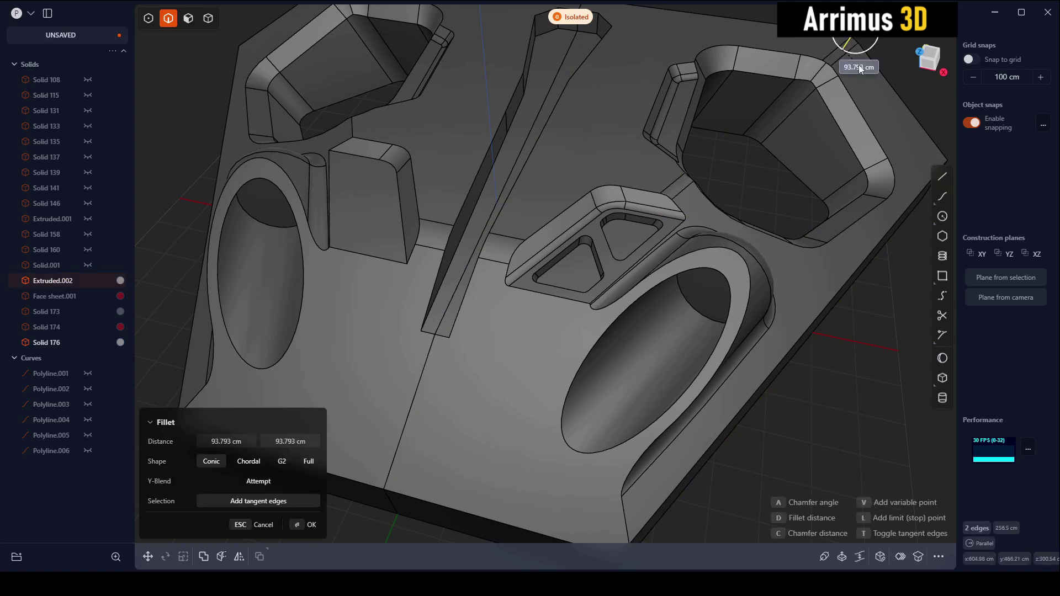
key(Return)
middle_drag(869, 78, 833, 366)
click(834, 366)
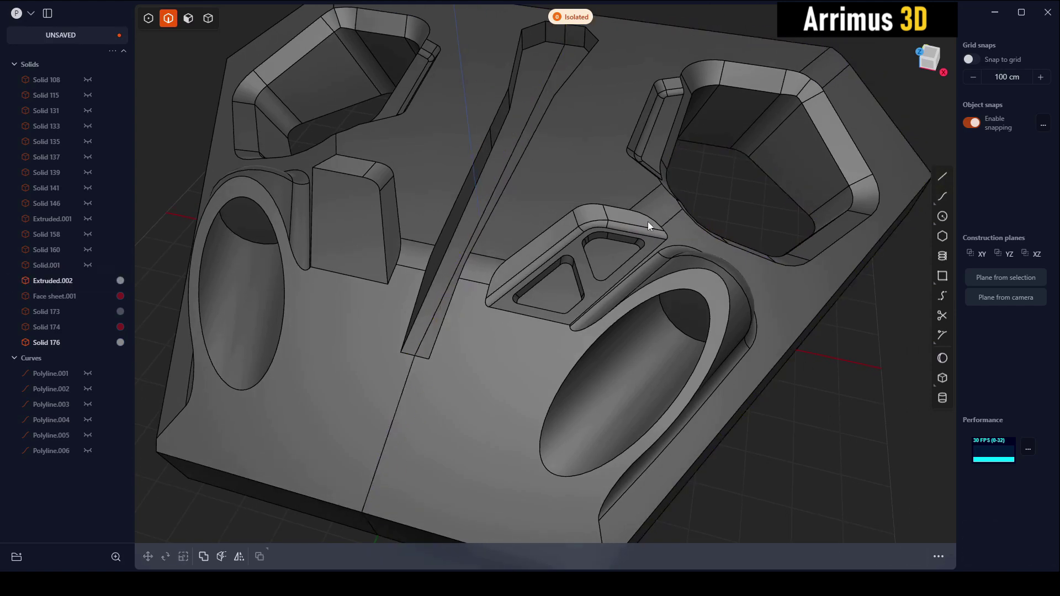
Step: Fillet the pocket frame's top edge at 35.682 cm
click(624, 213)
key(f)
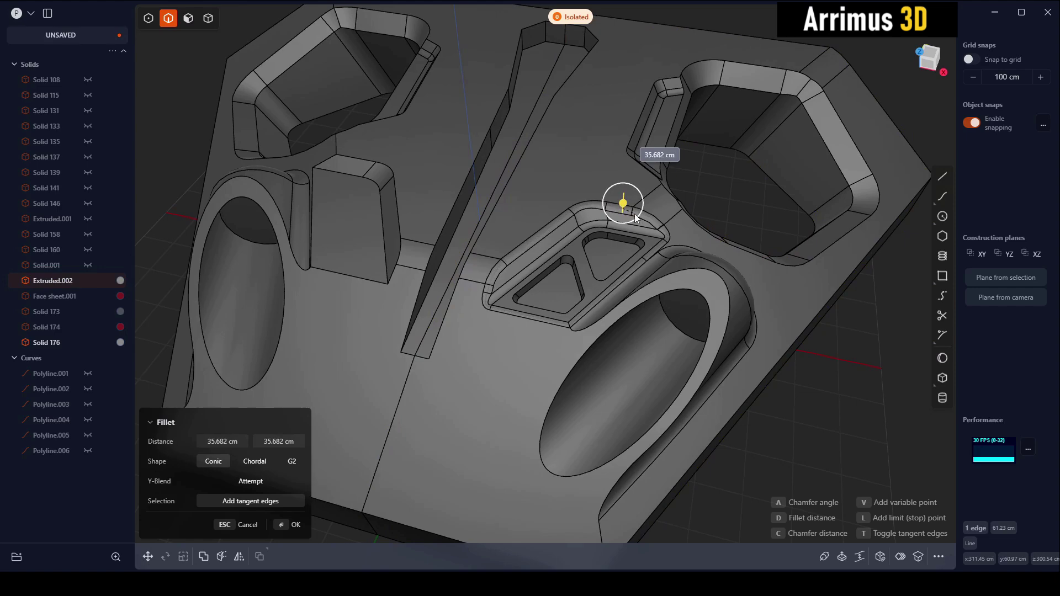
key(Return)
click(843, 403)
mouse_move(843, 403)
middle_down()
mouse_move(751, 296)
mouse_move(793, 296)
mouse_move(764, 226)
mouse_move(648, 283)
middle_up()
Step: Split the front top face with a line and offset the new region down into a notch
scroll(615, 320, up, 5)
scroll(621, 329, up, 3)
key(l)
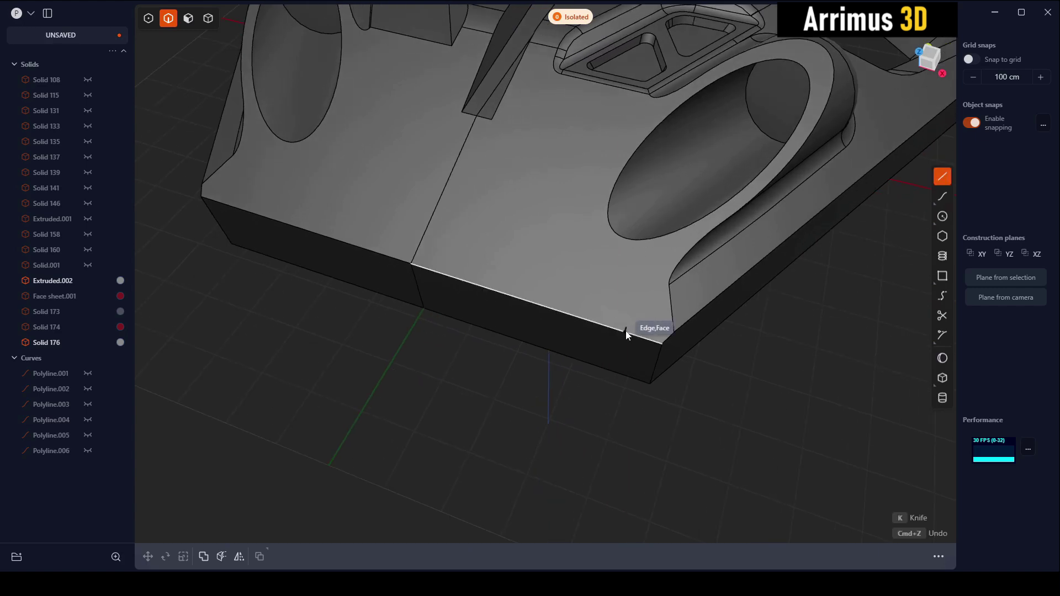
click(578, 317)
click(568, 281)
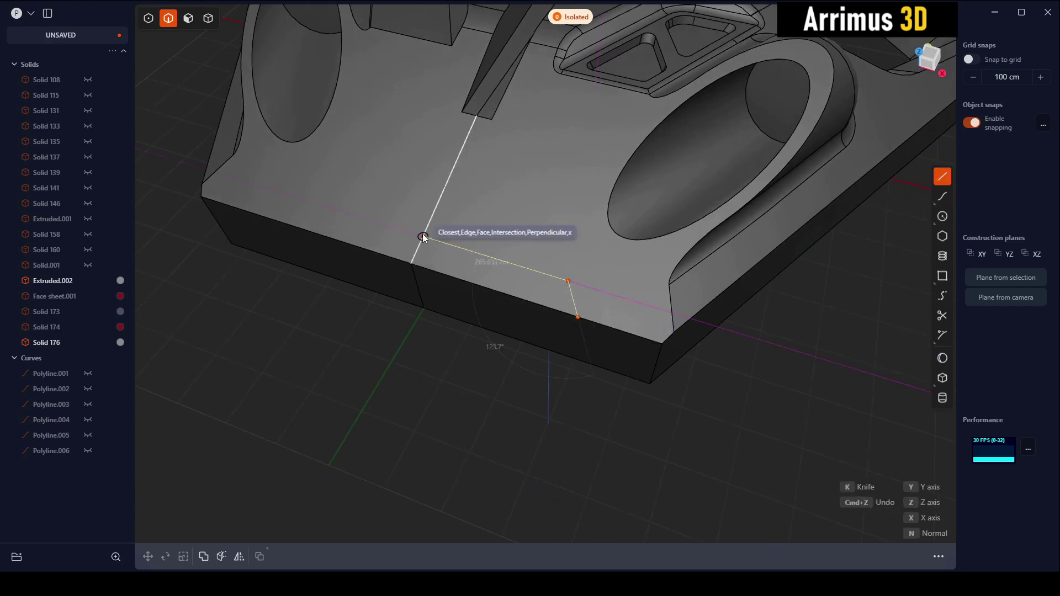
click(423, 238)
key(3)
drag(505, 296, 505, 293)
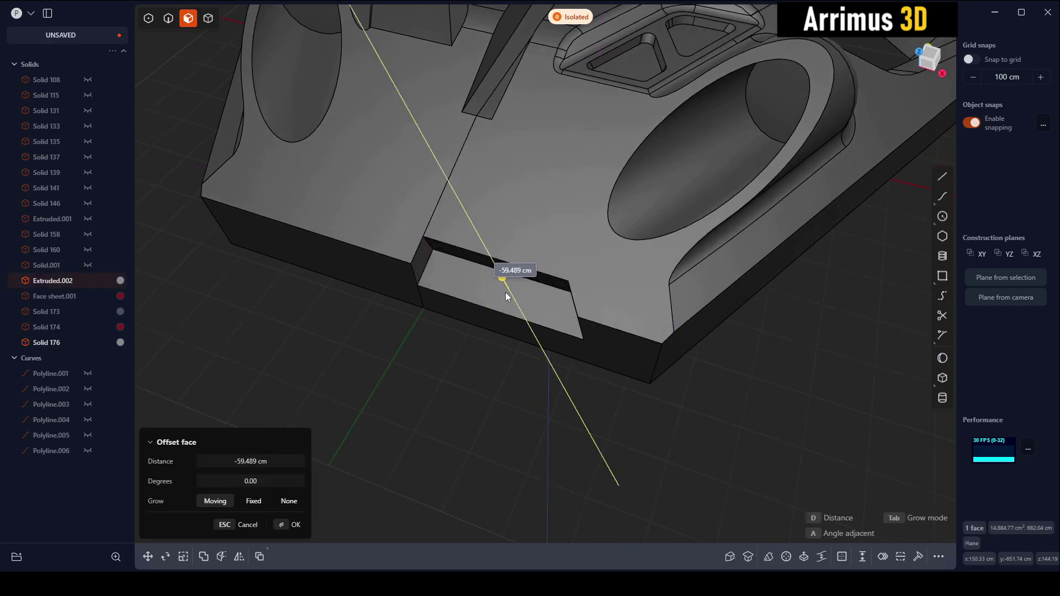
click(505, 293)
Step: Extend the notch wall face outward
scroll(505, 246, down, 5)
middle_drag(499, 258, 553, 265)
scroll(621, 277, up, 4)
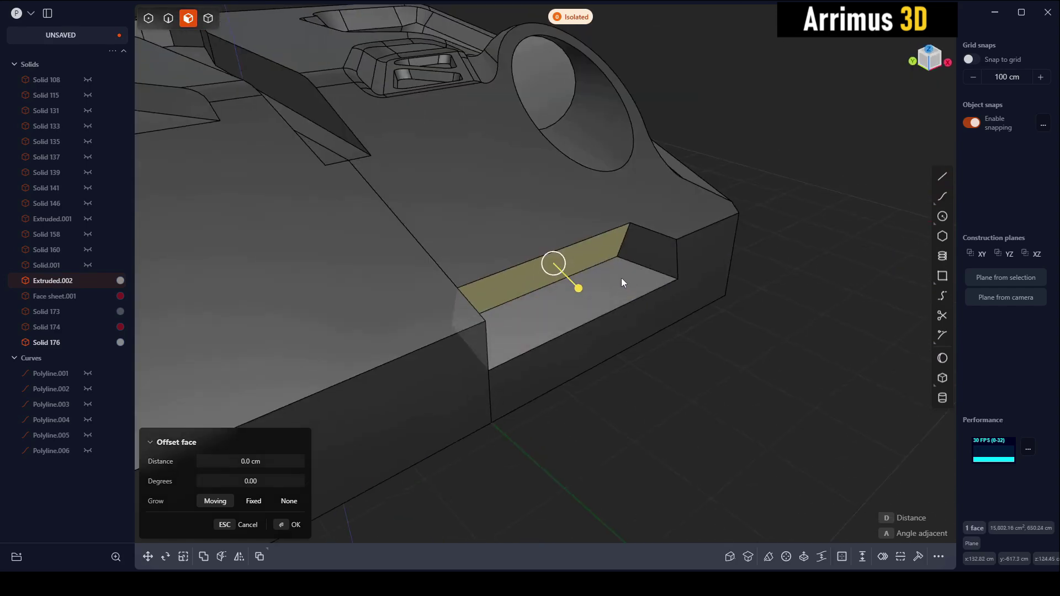
drag(542, 287, 465, 223)
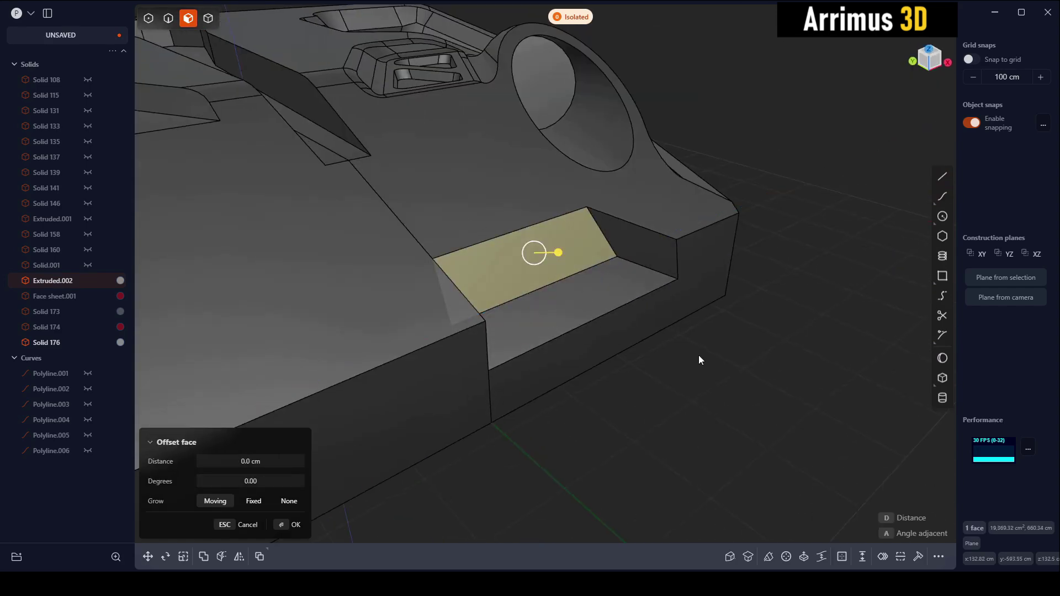
key(Escape)
Step: Delete Solid 176 after trying and cancelling edits on the notch end
mouse_move(699, 359)
middle_down()
mouse_move(614, 345)
mouse_move(697, 249)
middle_up()
click(696, 248)
key(r)
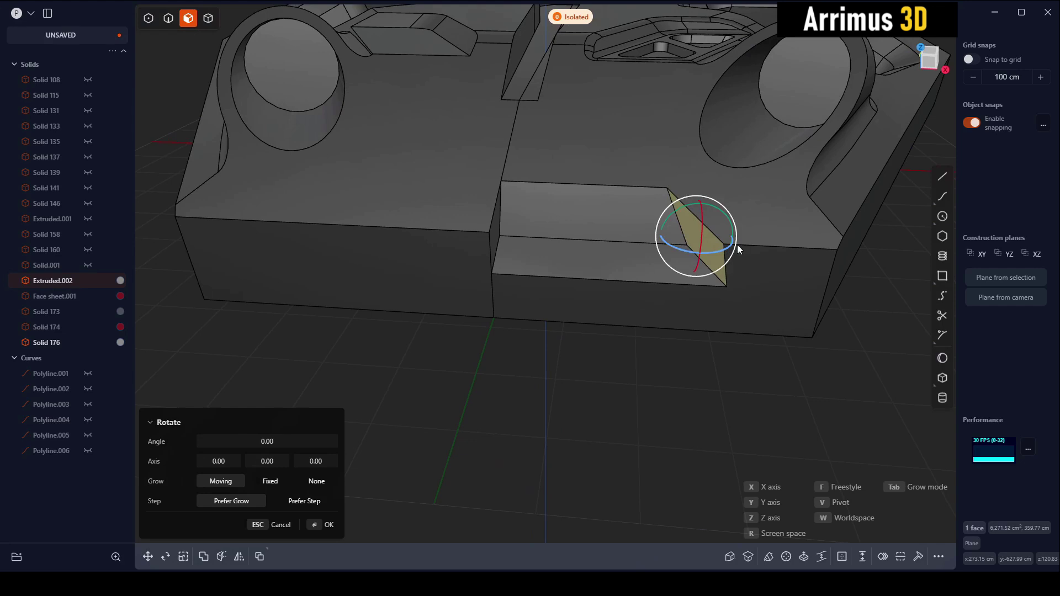
key(Escape)
key(o)
key(Escape)
key(2)
click(684, 221)
key(f)
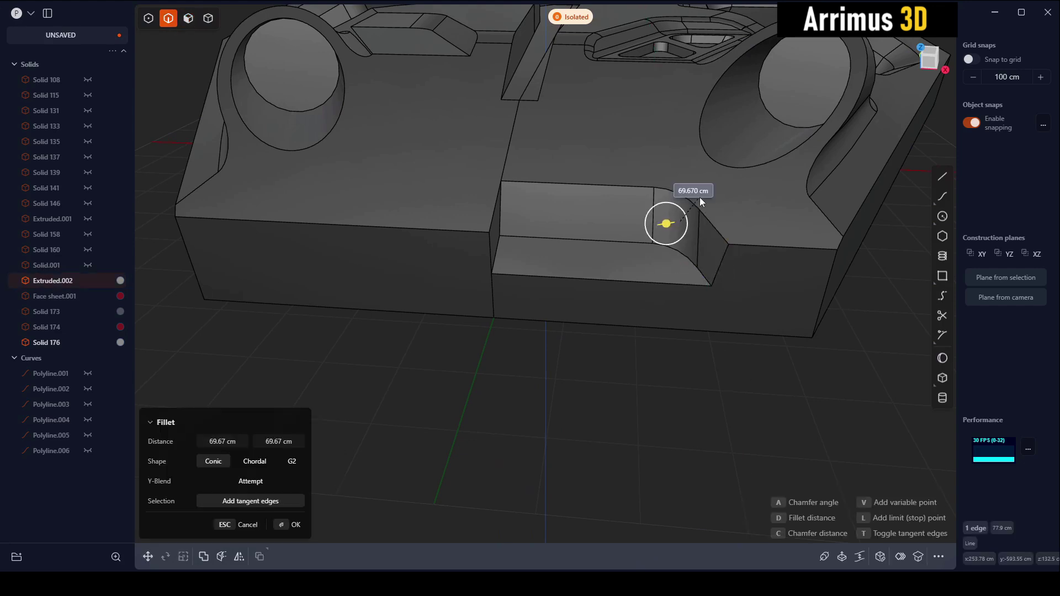
key(Escape)
click(458, 256)
key(Delete)
Step: Fillet the notch's inner corner edge and its lower edge
key(2)
click(684, 250)
key(f)
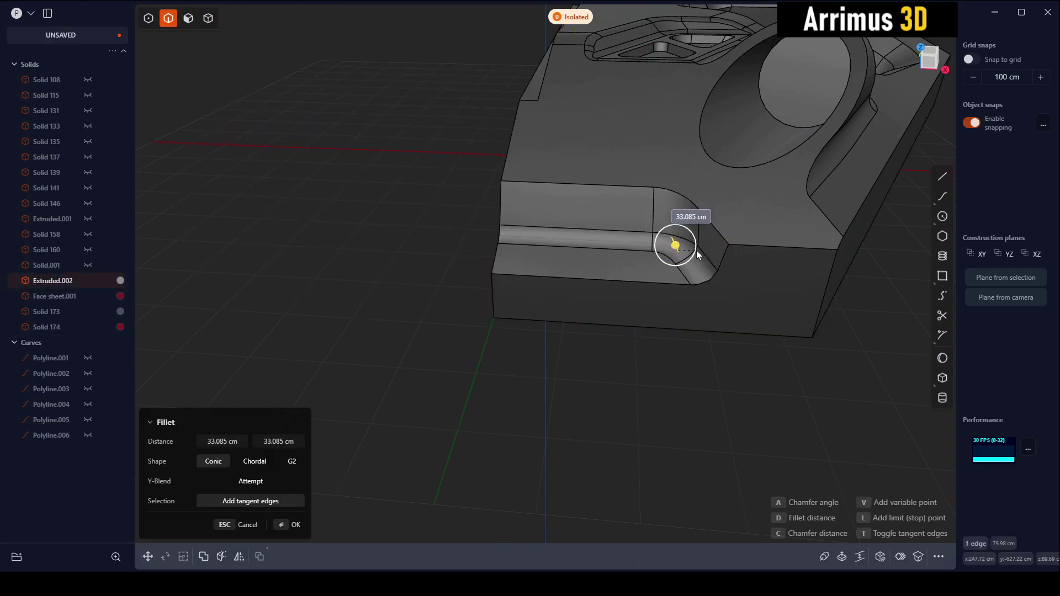
key(Return)
mouse_move(697, 250)
middle_down()
mouse_move(761, 306)
mouse_move(692, 251)
middle_up()
click(715, 273)
key(f)
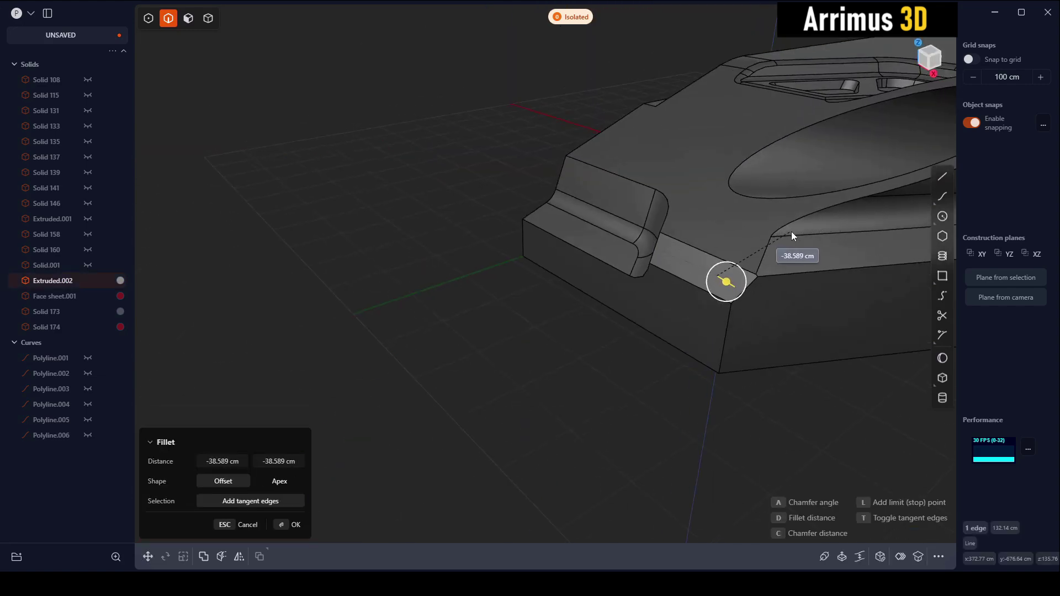
click(790, 231)
mouse_move(832, 363)
middle_down()
mouse_move(730, 346)
mouse_move(777, 333)
middle_up()
scroll(777, 333, up, 3)
Step: Sketch a closed four-point outline on the top face beside the notch's curved edge
scroll(770, 349, up, 2)
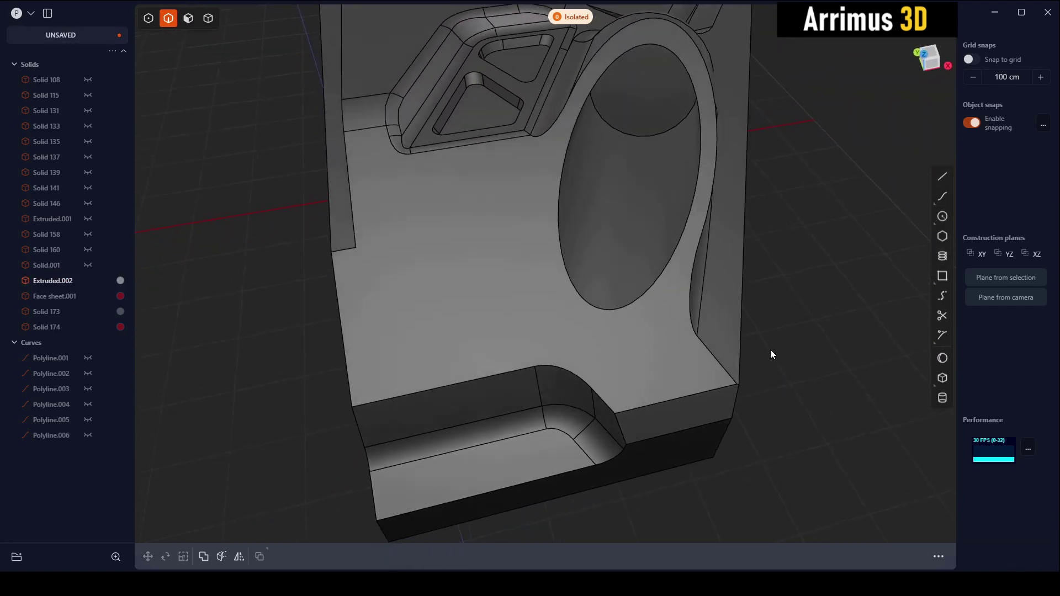
key(l)
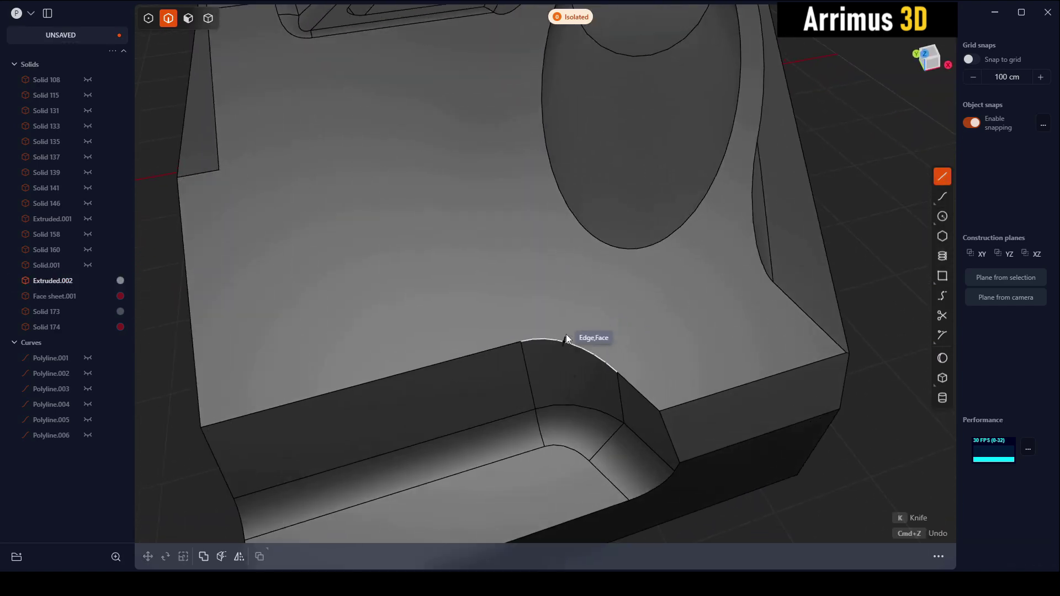
click(561, 341)
click(588, 269)
click(622, 283)
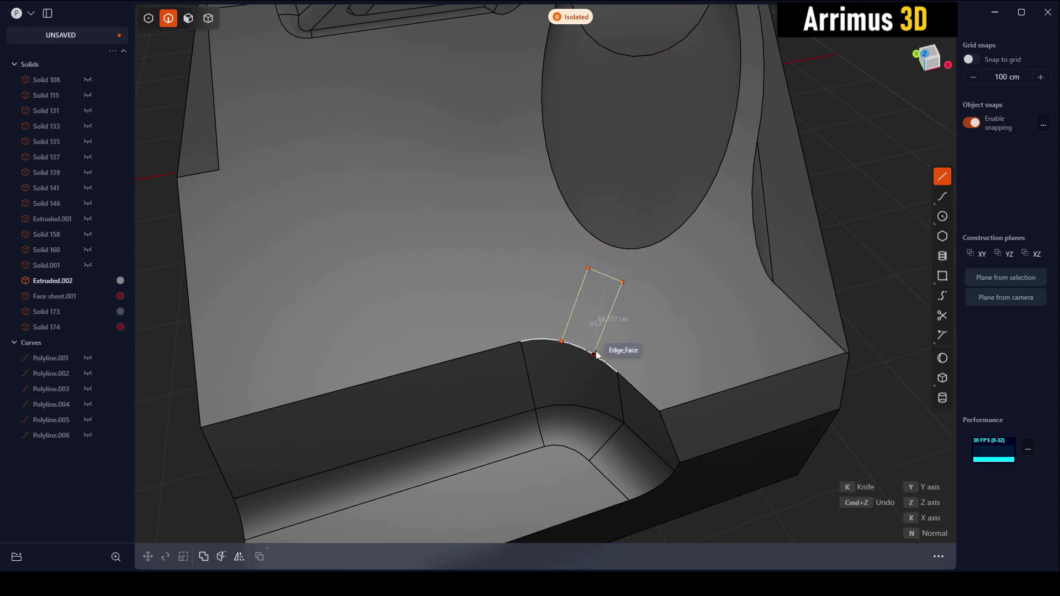
click(596, 354)
key(Escape)
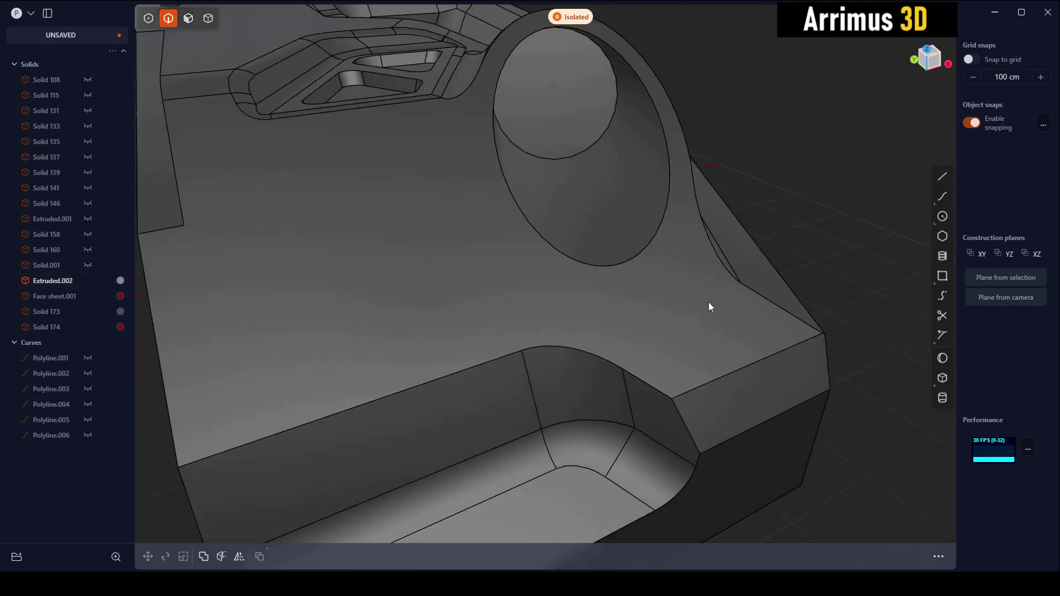
Step: Sketch a second closed outline from the curved edge across the face
click(595, 356)
click(598, 287)
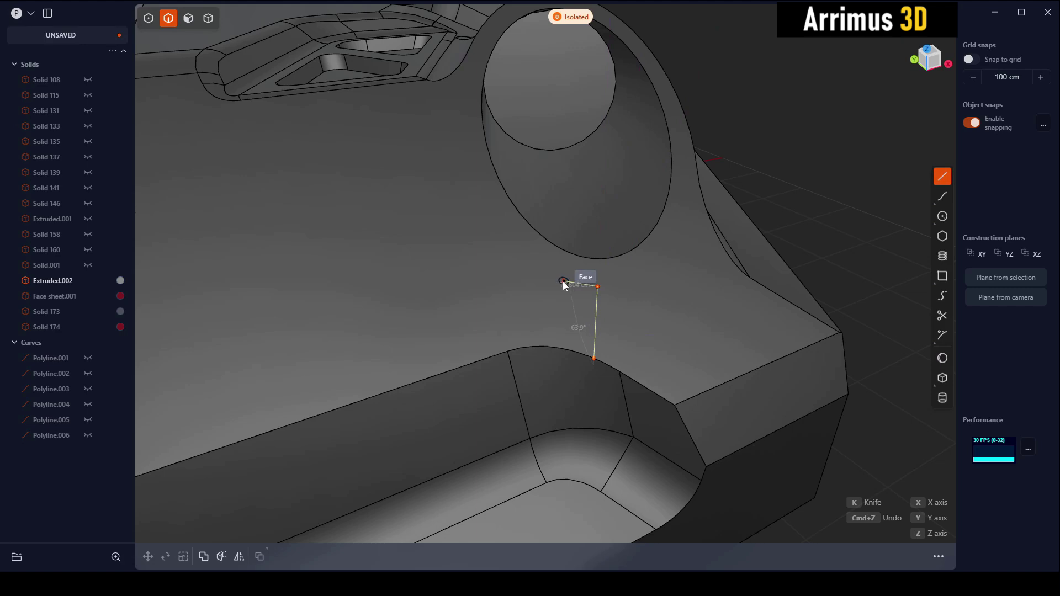
click(562, 283)
click(556, 348)
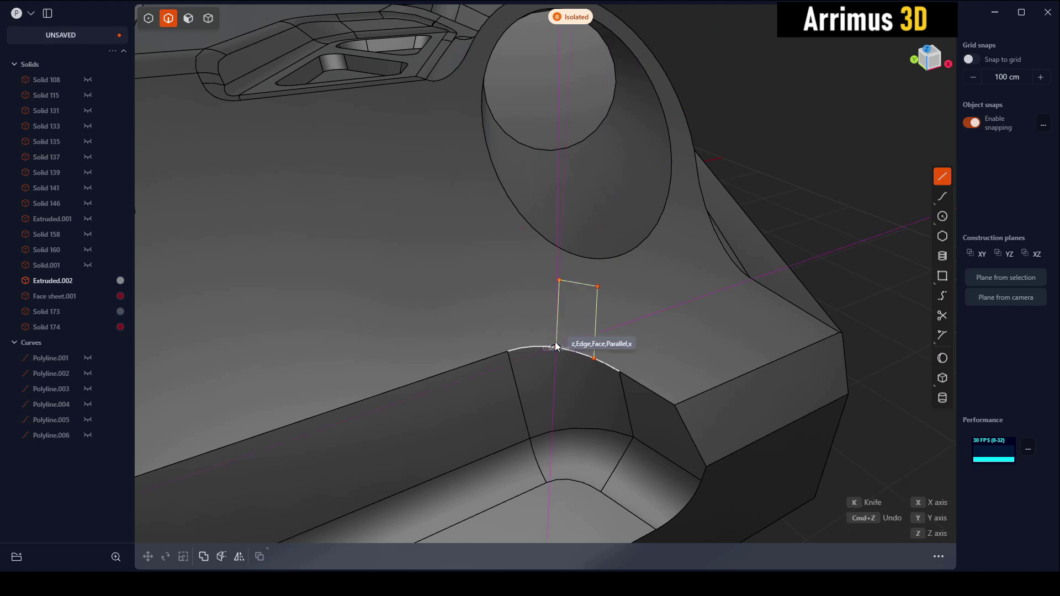
click(593, 358)
key(Escape)
Step: Create a small box Box.001 on the top face with 53.151 cm height
click(942, 378)
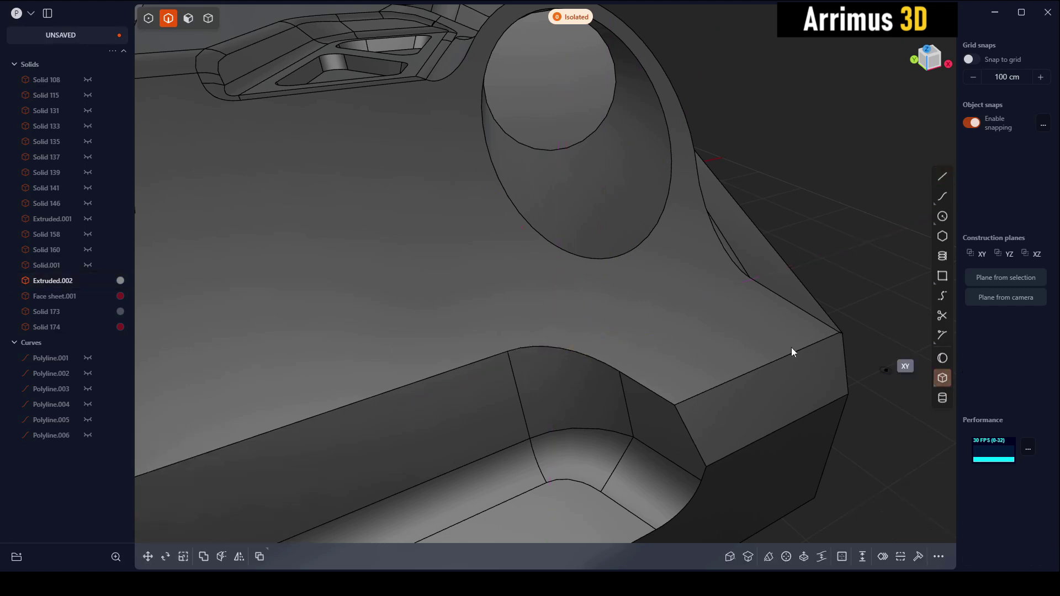
click(568, 289)
click(589, 389)
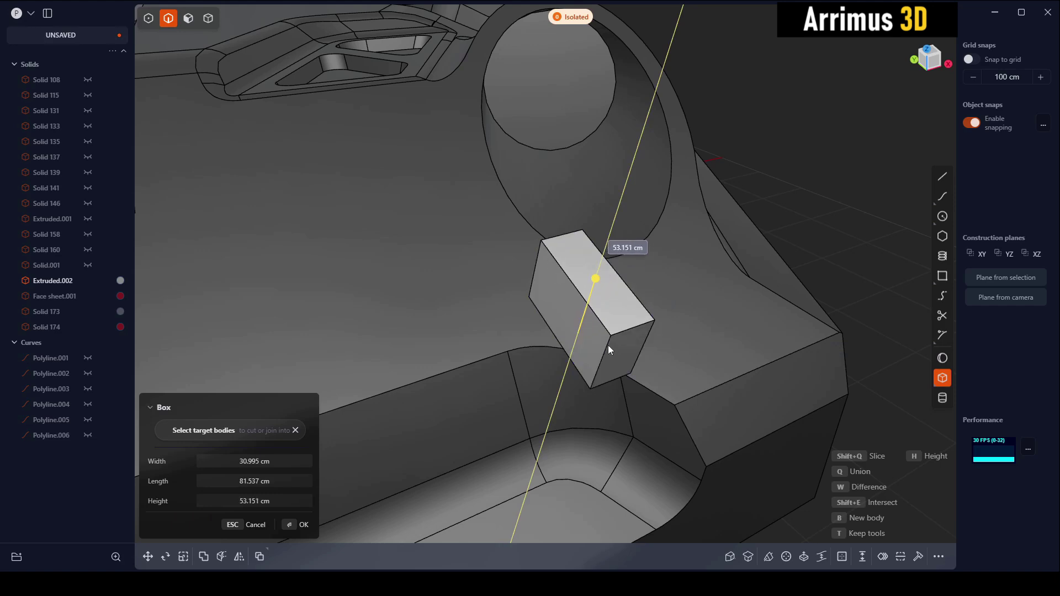
click(608, 345)
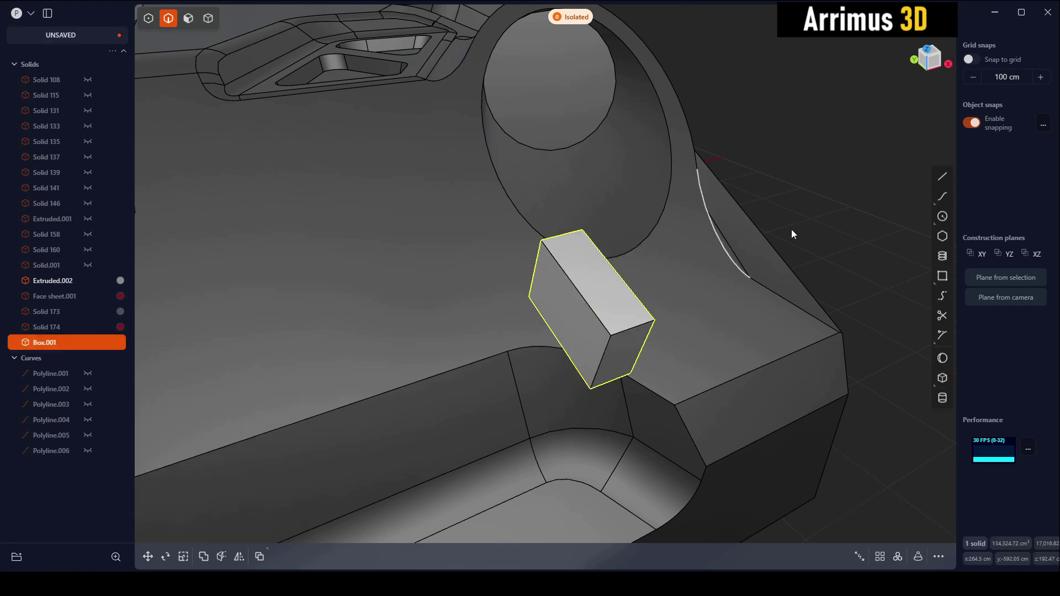
Step: Tilt Box.001 by about 8.6 degrees
key(4)
click(608, 313)
key(r)
middle_drag(609, 313, 612, 292)
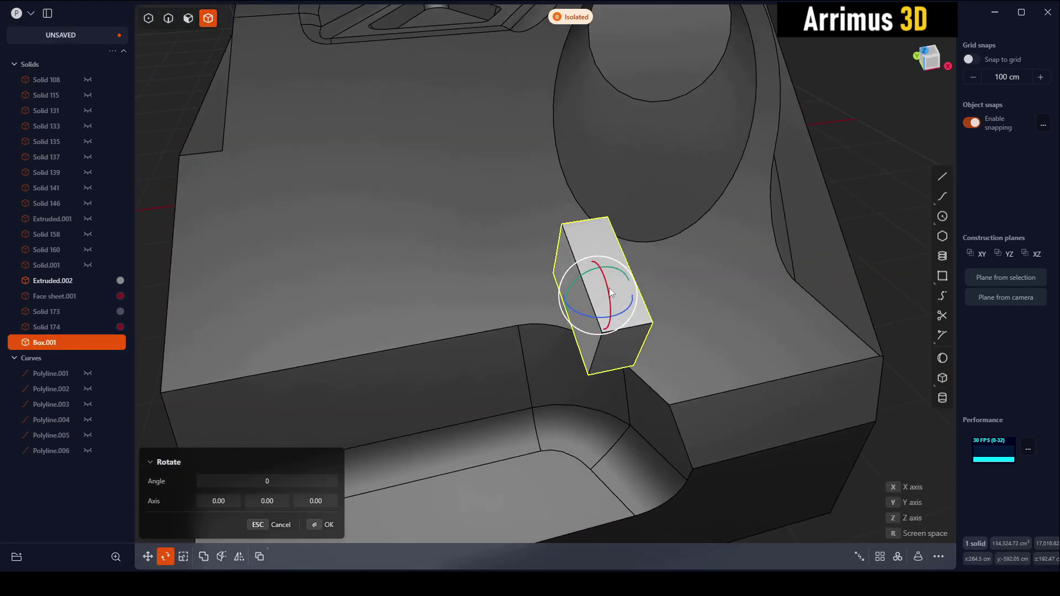
drag(611, 292, 575, 299)
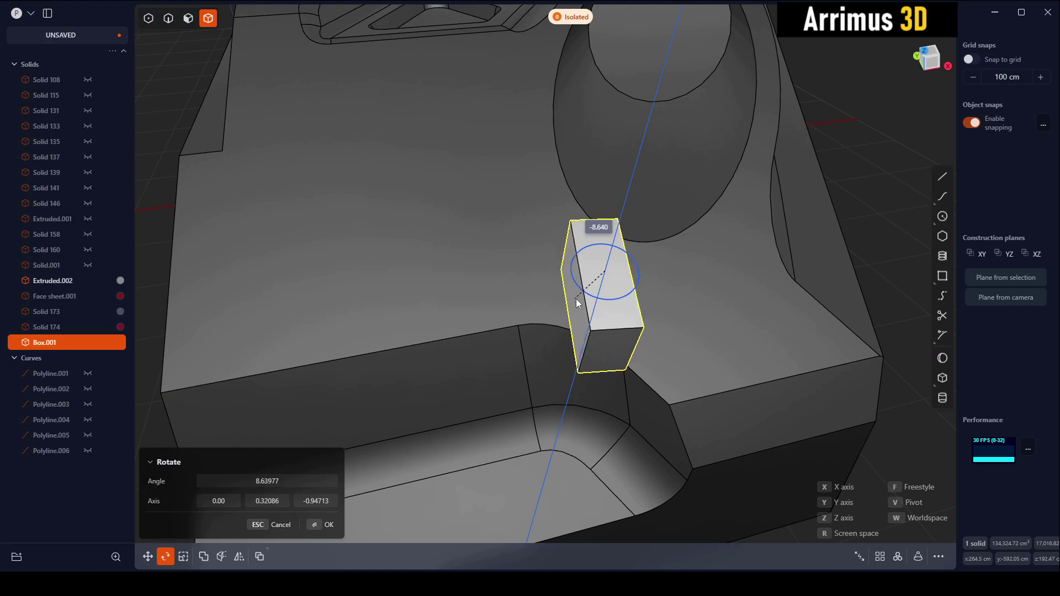
drag(575, 299, 515, 310)
mouse_move(516, 310)
middle_down()
mouse_move(652, 314)
mouse_move(594, 303)
mouse_move(601, 264)
middle_up()
Step: Lower the box vertically along Z into the panel
key(g)
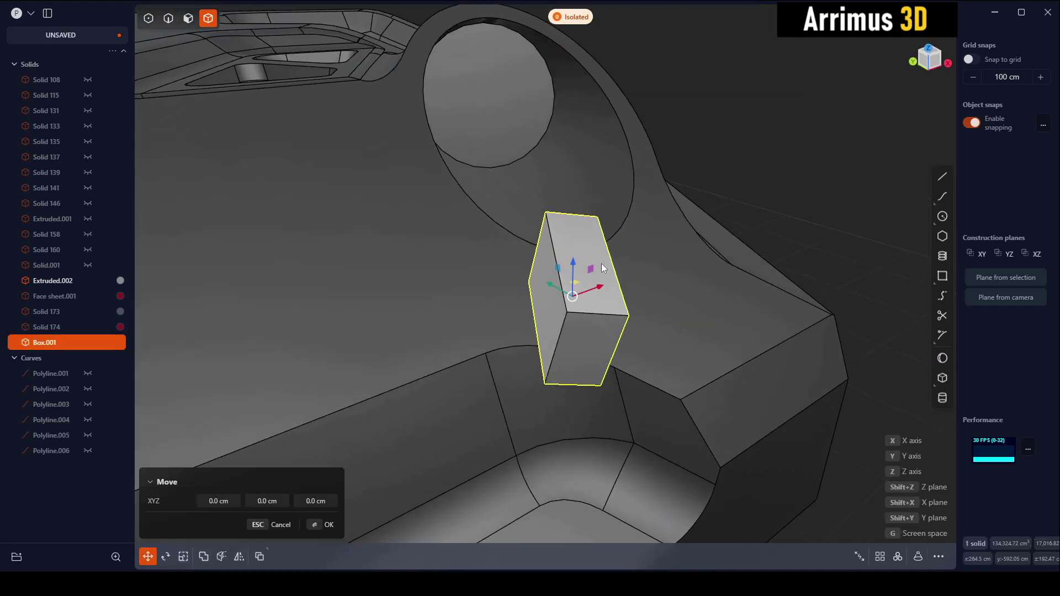
key(z)
click(585, 290)
key(3)
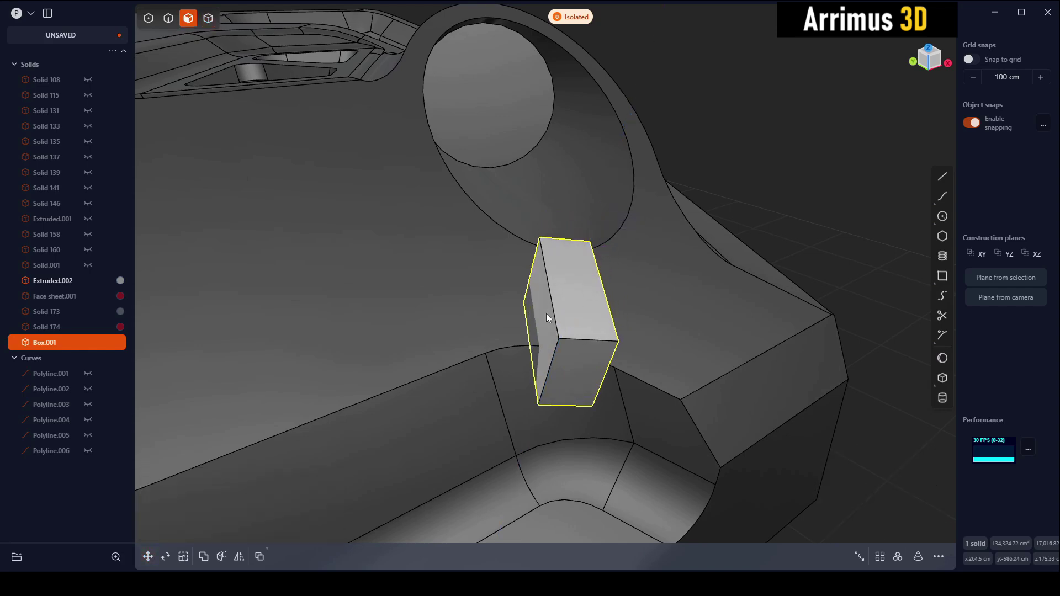
click(547, 317)
key(f)
mouse_move(558, 320)
middle_down()
mouse_move(597, 319)
mouse_move(837, 184)
mouse_move(733, 254)
mouse_move(754, 175)
mouse_move(711, 214)
middle_up()
Step: Boolean-subtract the box from the panel body to cut the slanted slot
key(Return)
click(795, 259)
shift+click(763, 326)
key(ctrl+minus)
key(Return)
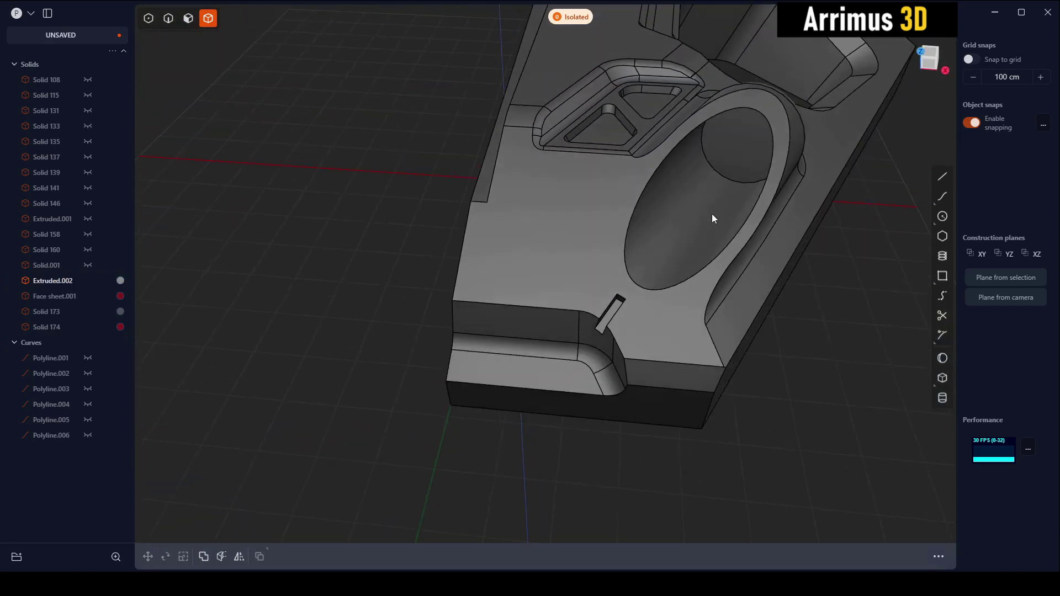
Step: Fillet the oval opening's rim edge to about 6.7 cm
mouse_move(704, 234)
middle_down()
mouse_move(711, 253)
mouse_move(678, 258)
mouse_move(710, 262)
mouse_move(665, 257)
mouse_move(698, 263)
middle_up()
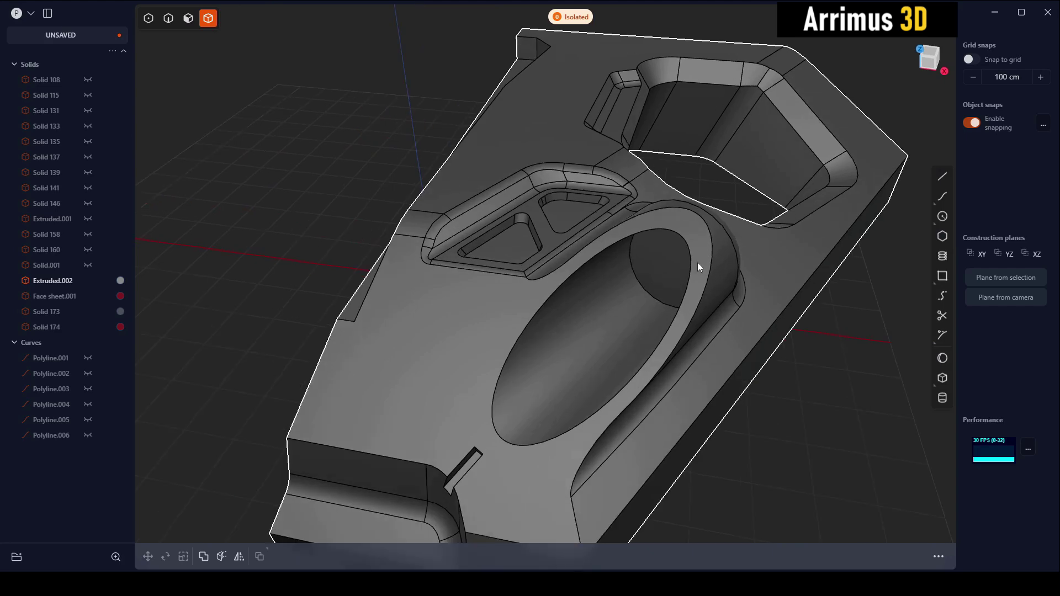
key(2)
click(692, 254)
key(f)
drag(694, 257, 692, 257)
key(Return)
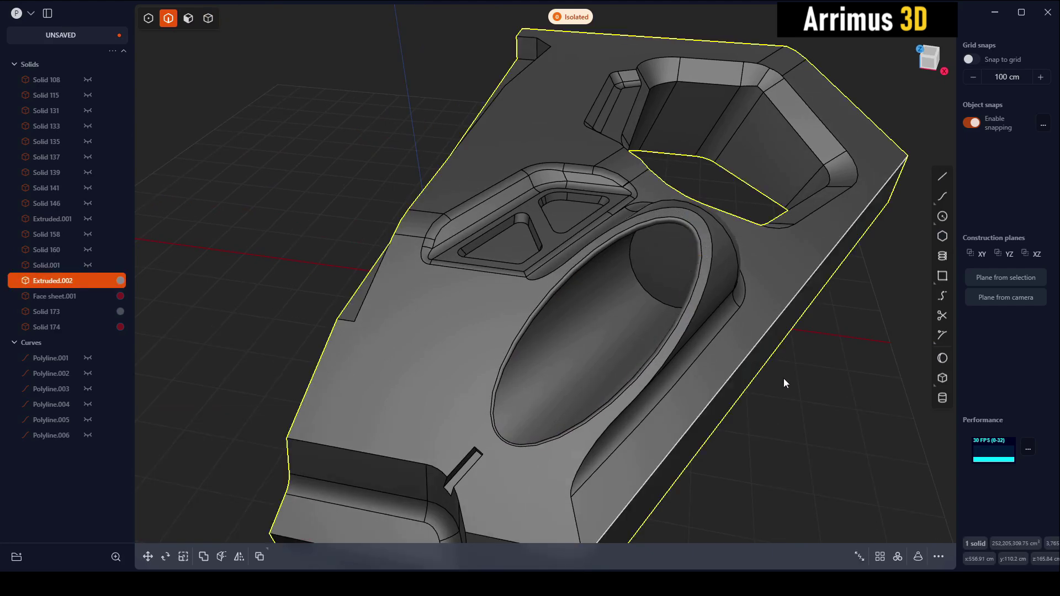
Step: Unhide all solids and delete the leftover Solid 173 and Solid 174
mouse_move(784, 379)
middle_down()
mouse_move(799, 337)
mouse_move(672, 274)
mouse_move(591, 269)
mouse_move(635, 280)
mouse_move(658, 300)
mouse_move(647, 348)
middle_up()
key(slash)
scroll(647, 343, down, 5)
click(532, 203)
key(Delete)
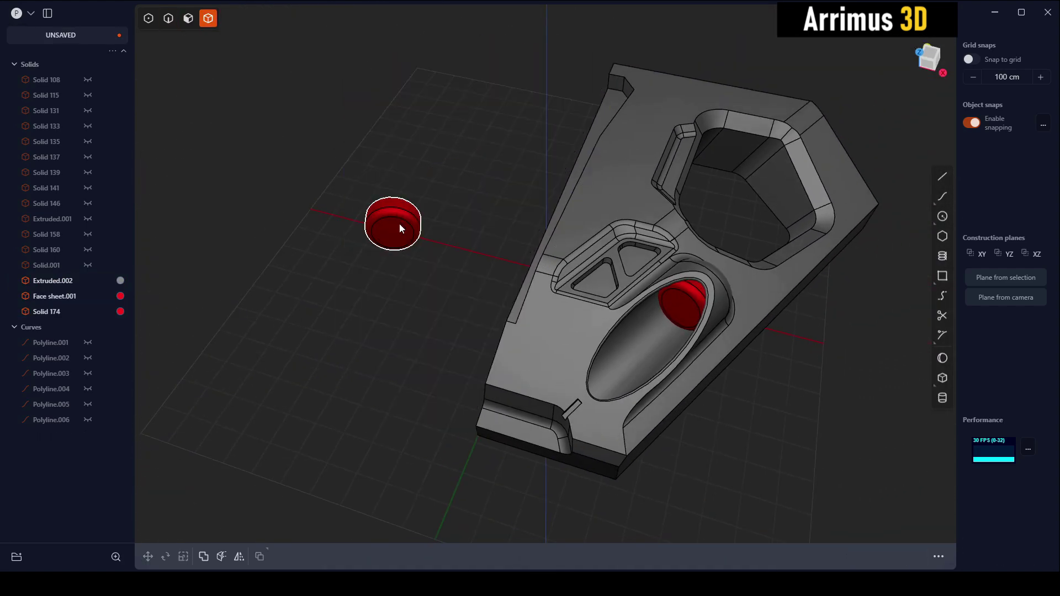
click(399, 224)
key(Delete)
Step: Mirror Extruded.002 and Face sheet.001 across the centre into Solids 178 and 179
middle_drag(701, 264, 793, 157)
click(551, 362)
key(m)
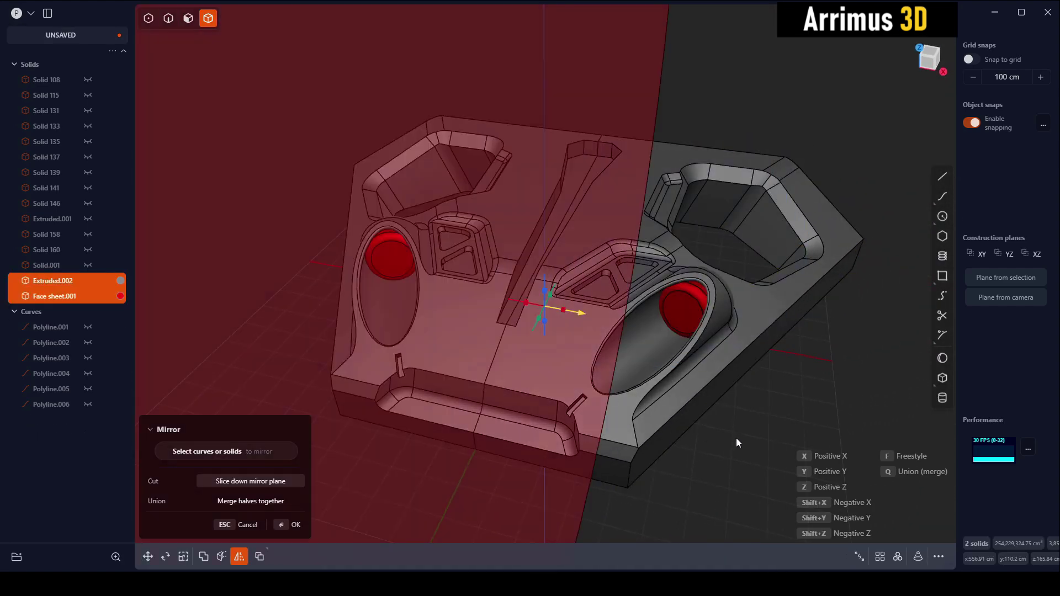
key(Return)
mouse_move(790, 399)
middle_down()
mouse_move(731, 435)
mouse_move(730, 402)
mouse_move(707, 409)
mouse_move(697, 389)
mouse_move(655, 409)
middle_up()
scroll(625, 366, up, 3)
Step: Draw a stepped polyline on the top face along the front edge, notched toward the capsule opening
scroll(625, 366, up, 2)
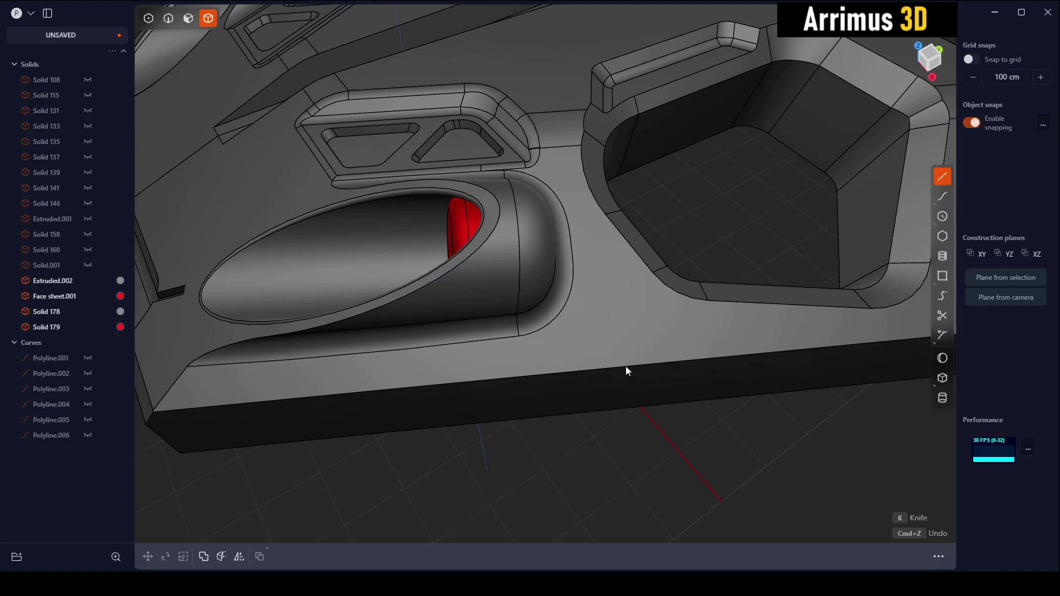
key(l)
click(468, 382)
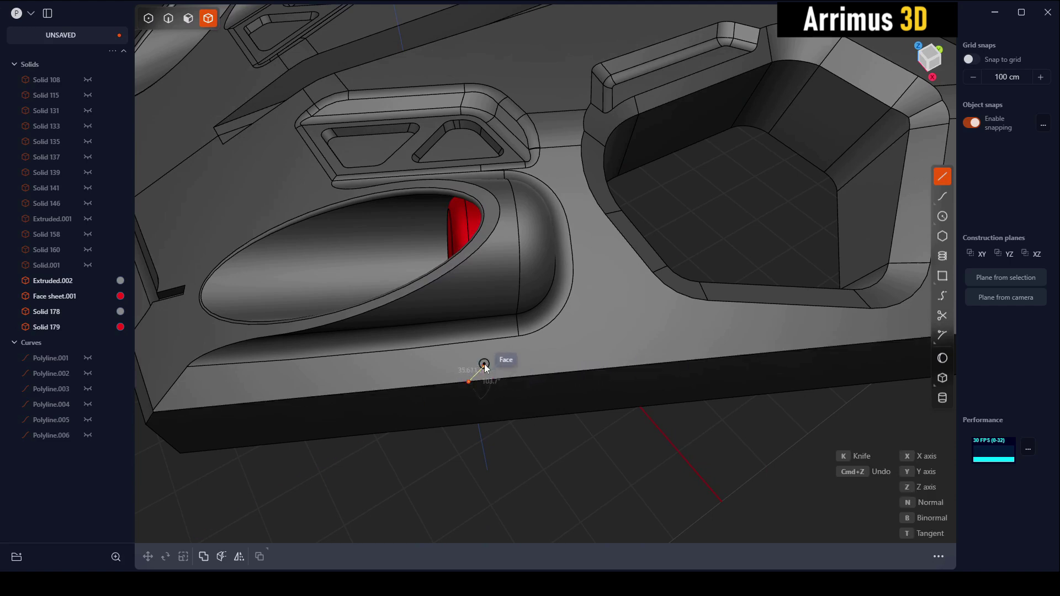
click(484, 363)
click(593, 352)
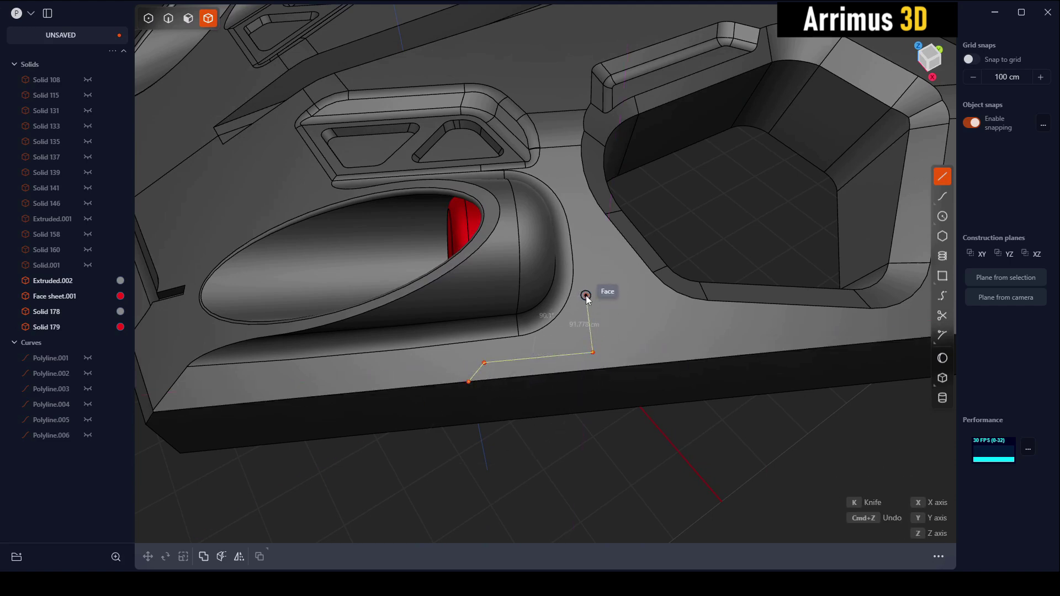
click(587, 295)
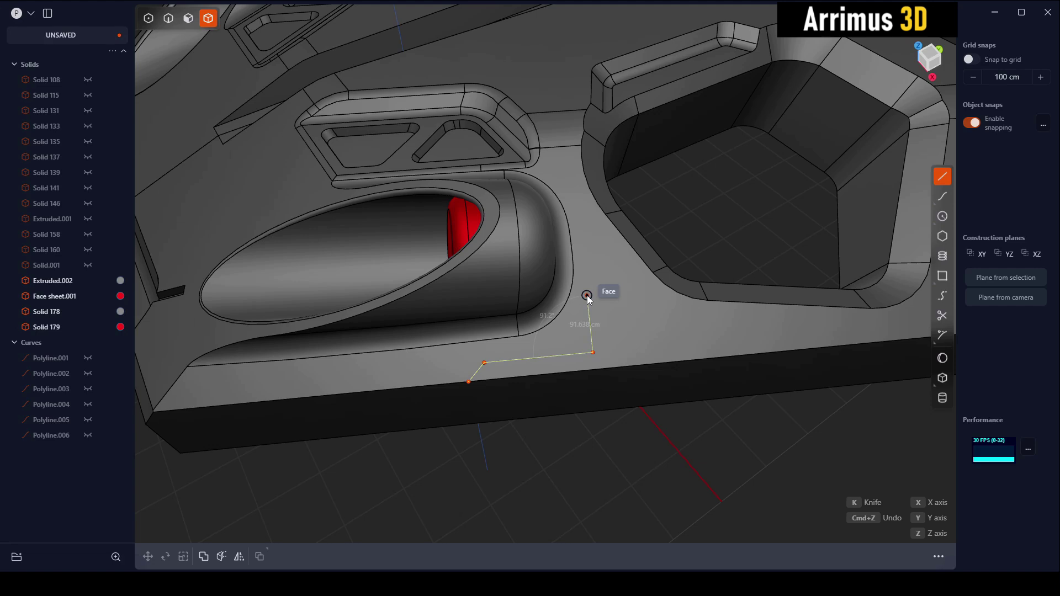
click(621, 292)
click(627, 349)
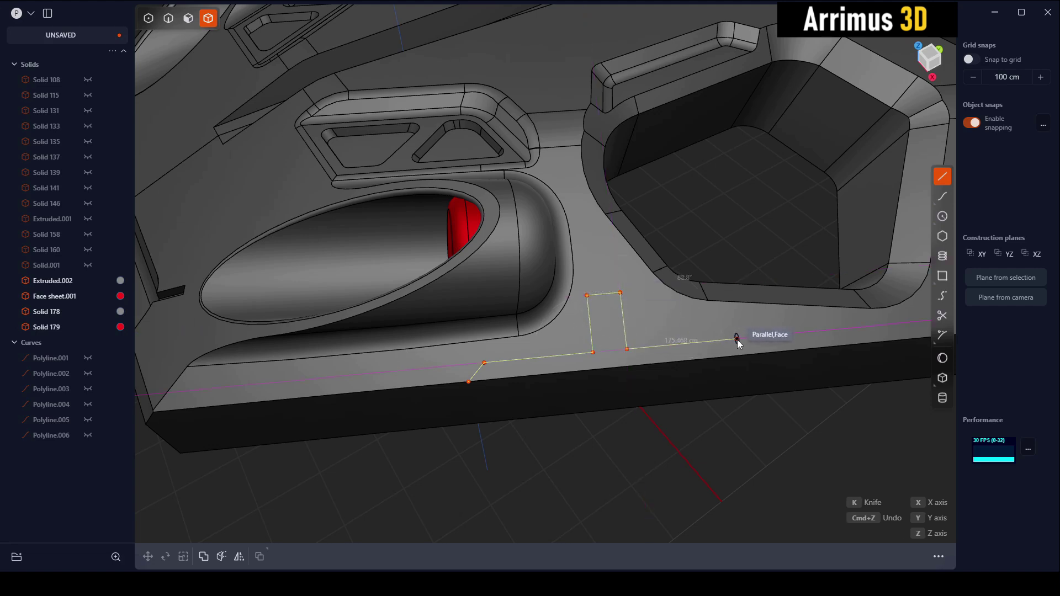
click(737, 340)
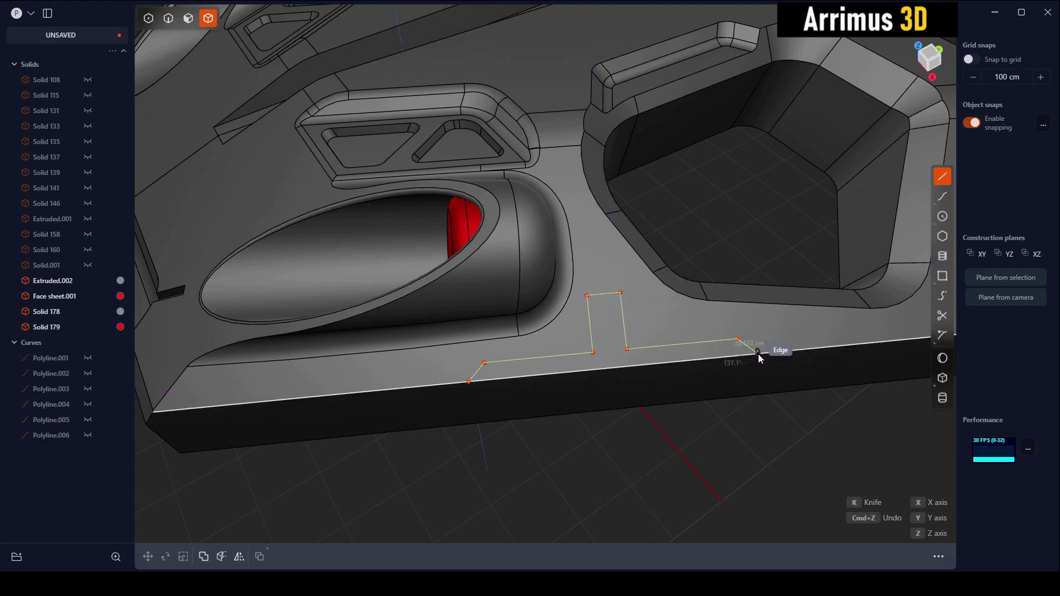
click(759, 354)
Step: Sink the outlined region by -37.264 cm and fillet the recess end edge
mouse_move(771, 343)
middle_down()
mouse_move(702, 363)
mouse_move(615, 366)
middle_up()
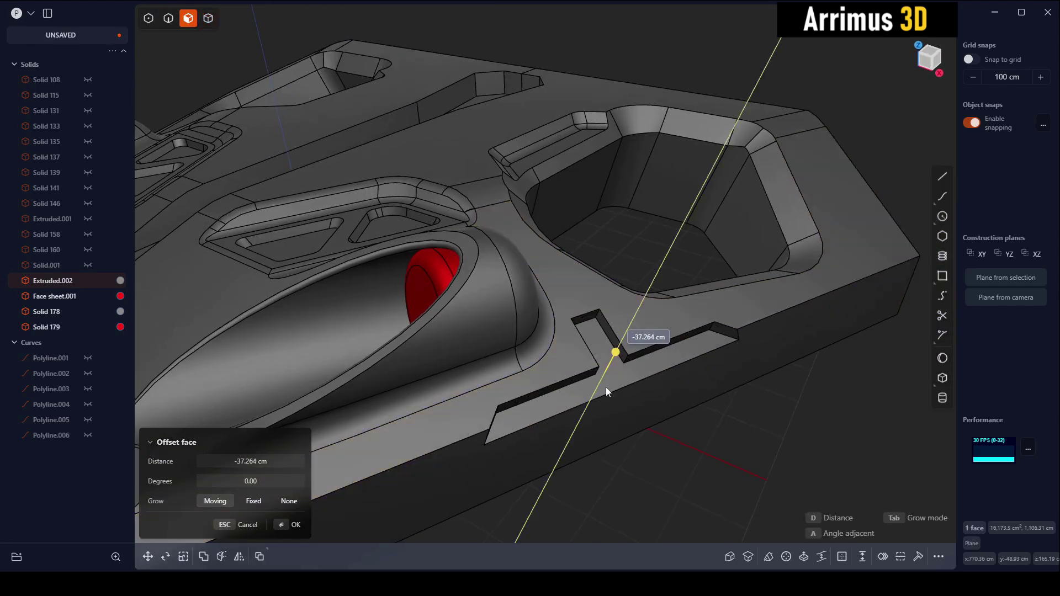
click(564, 469)
middle_drag(678, 462, 723, 356)
key(2)
click(728, 360)
key(f)
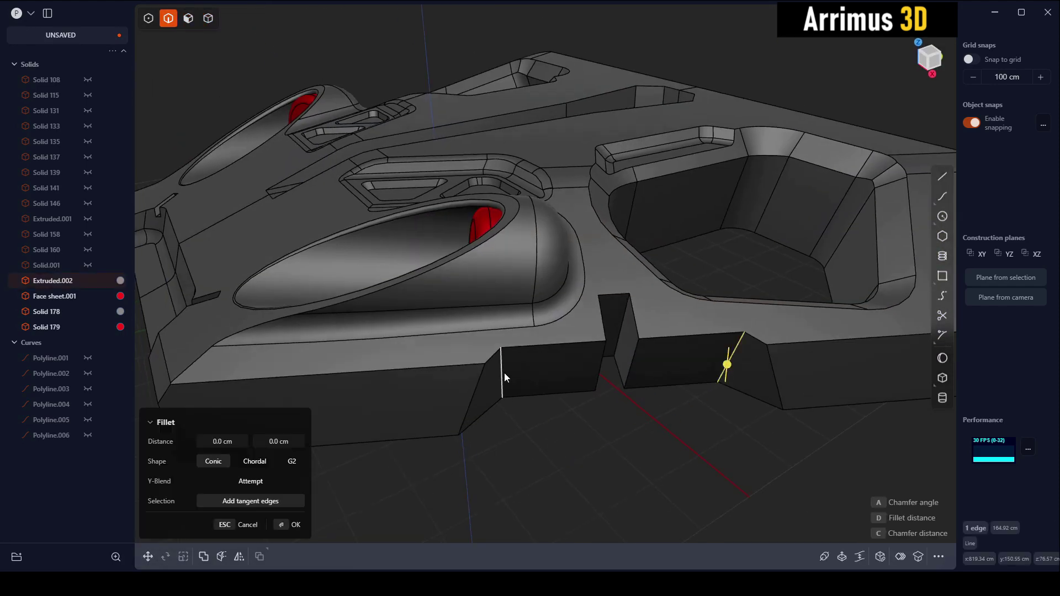
click(505, 377)
key(Return)
Step: Offset the notch face; a trial fillet on two top recess edges is cancelled
mouse_move(621, 444)
middle_down()
mouse_move(648, 438)
mouse_move(570, 393)
mouse_move(633, 362)
mouse_move(683, 422)
mouse_move(665, 332)
middle_up()
key(3)
click(634, 356)
key(f)
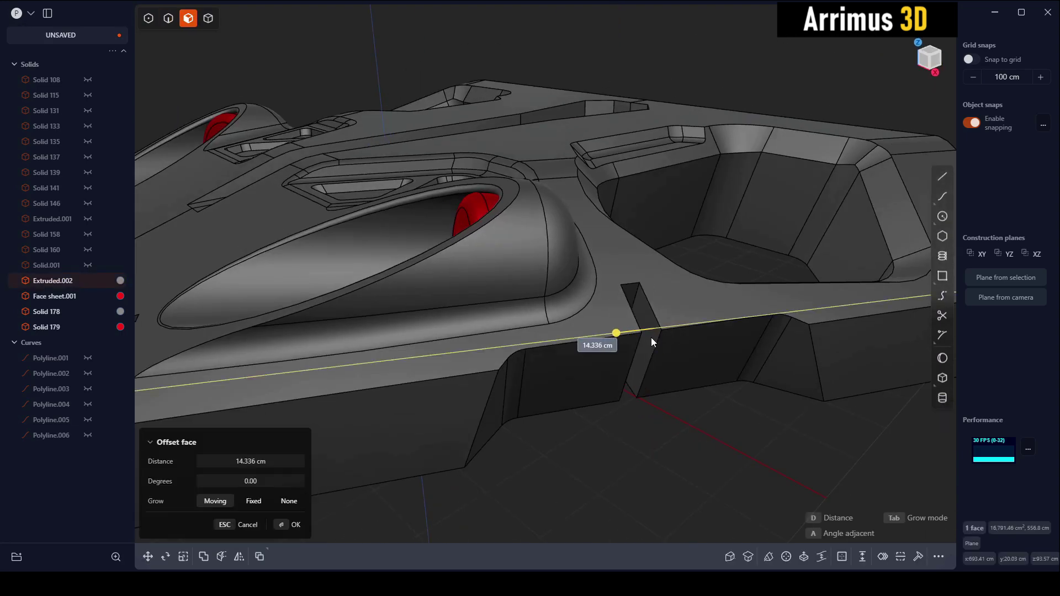
key(2)
click(688, 326)
shift+click(581, 342)
key(f)
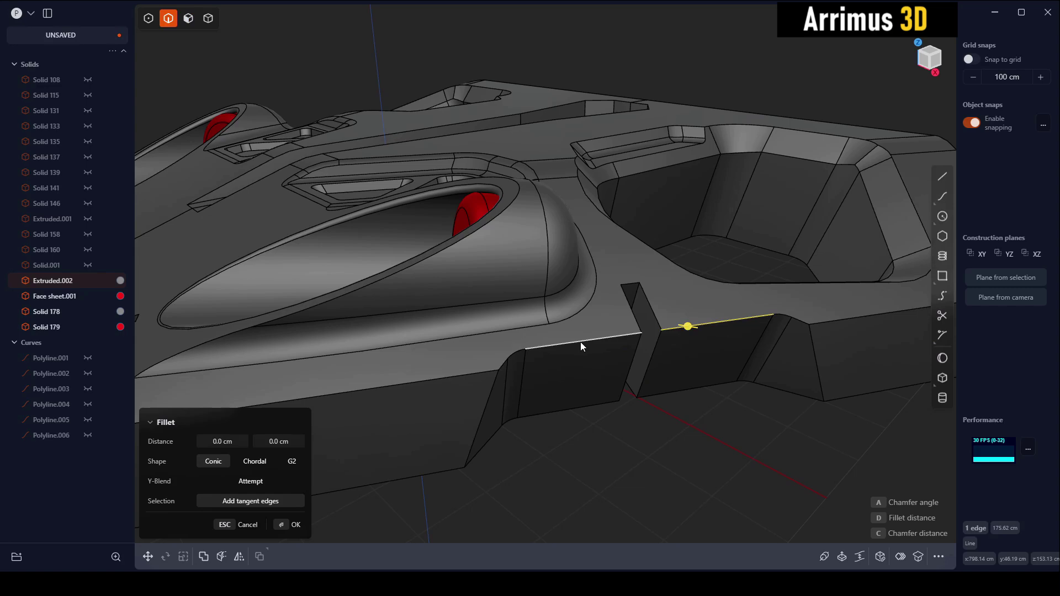
drag(580, 342, 579, 354)
key(Escape)
key(Escape)
mouse_move(718, 423)
middle_down()
mouse_move(687, 415)
mouse_move(687, 357)
mouse_move(651, 355)
mouse_move(631, 336)
mouse_move(677, 365)
mouse_move(620, 324)
middle_up()
scroll(687, 360, down, 5)
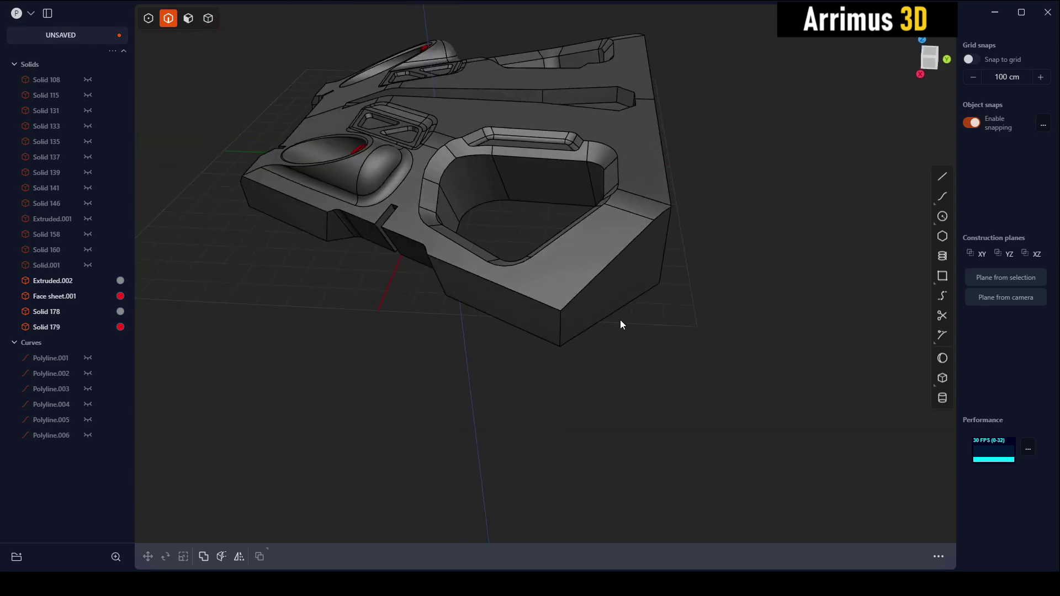
Step: Pick a side face of the panel and try tilting, then offsetting it
key(3)
scroll(620, 324, up, 3)
click(616, 309)
key(r)
scroll(674, 309, up, 2)
key(o)
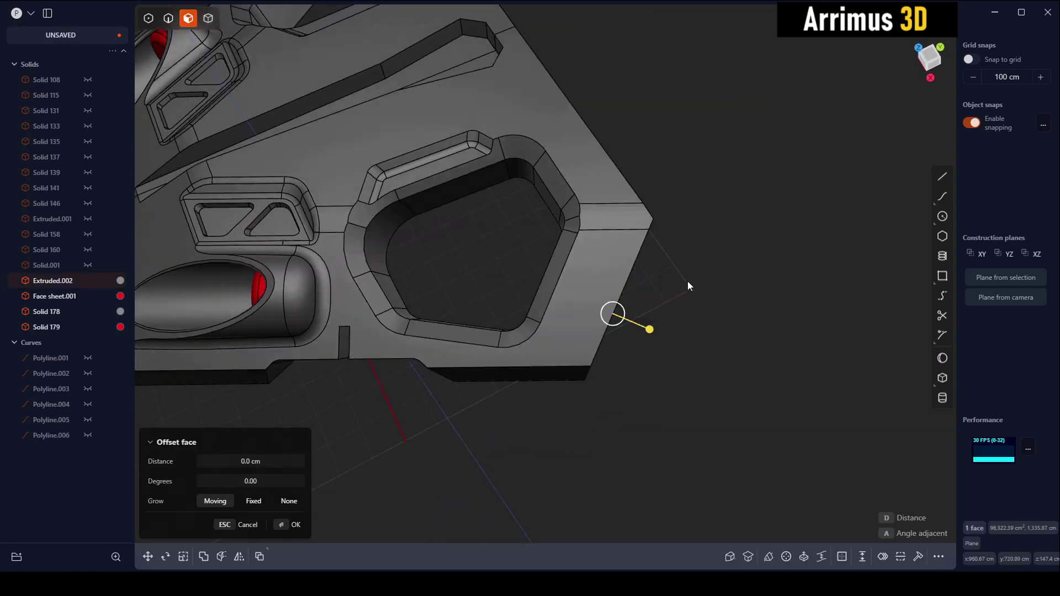
middle_drag(688, 280, 685, 227)
Step: Chamfer the outer corner edge below the large opening, sizing the bevel by dragging
key(2)
click(695, 215)
key(f)
mouse_move(731, 170)
middle_down()
mouse_move(668, 282)
mouse_move(584, 302)
middle_up()
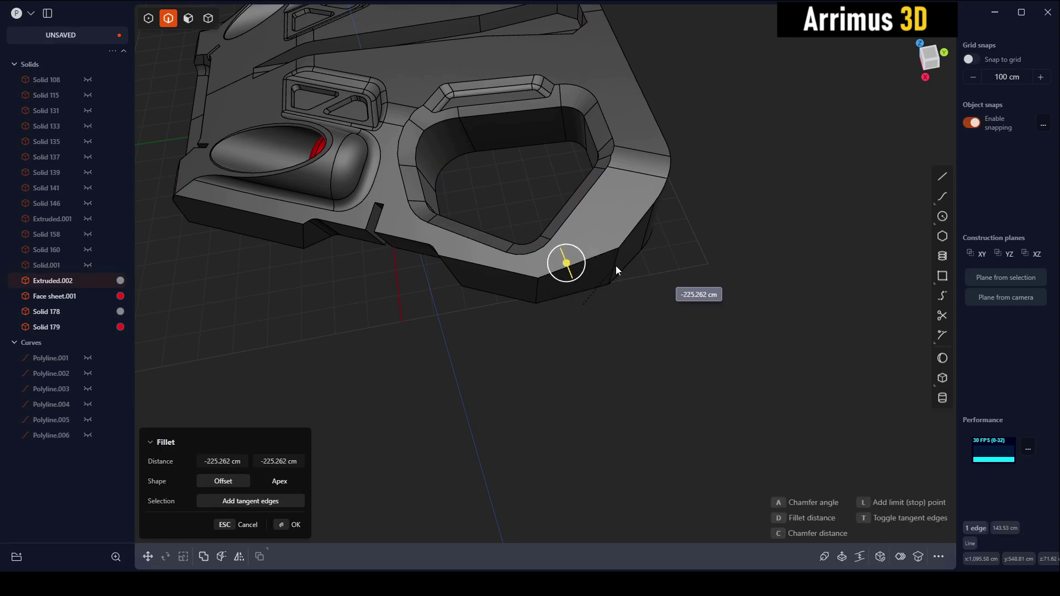
key(c)
key(Return)
scroll(668, 276, up, 3)
mouse_move(678, 282)
middle_down()
mouse_move(668, 276)
mouse_move(698, 154)
middle_up()
Step: Draw a polyline from the right rim, past the centre slot, to the top edge
key(l)
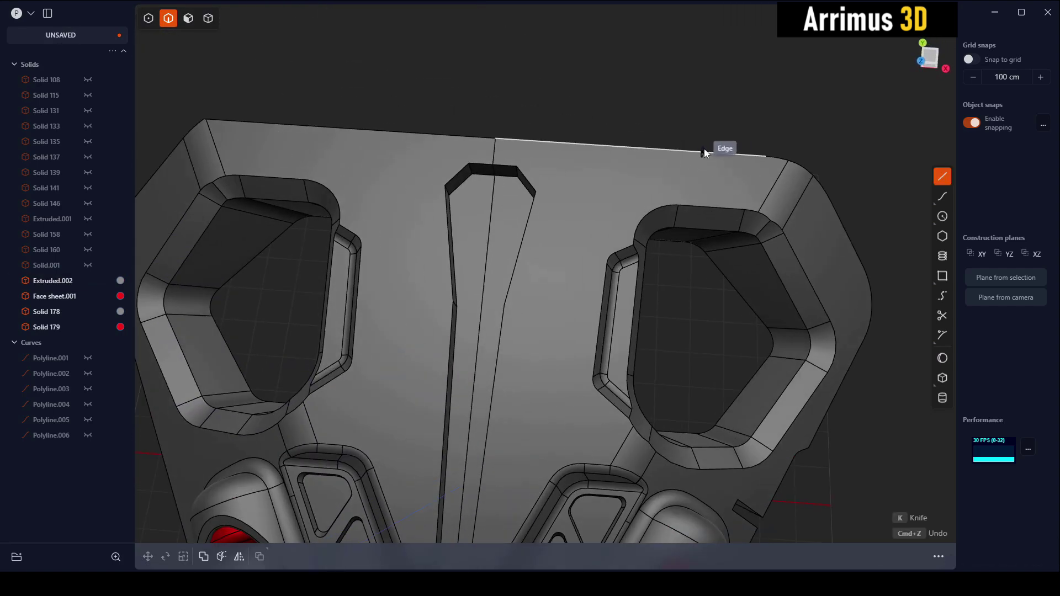
click(854, 248)
click(828, 253)
click(787, 193)
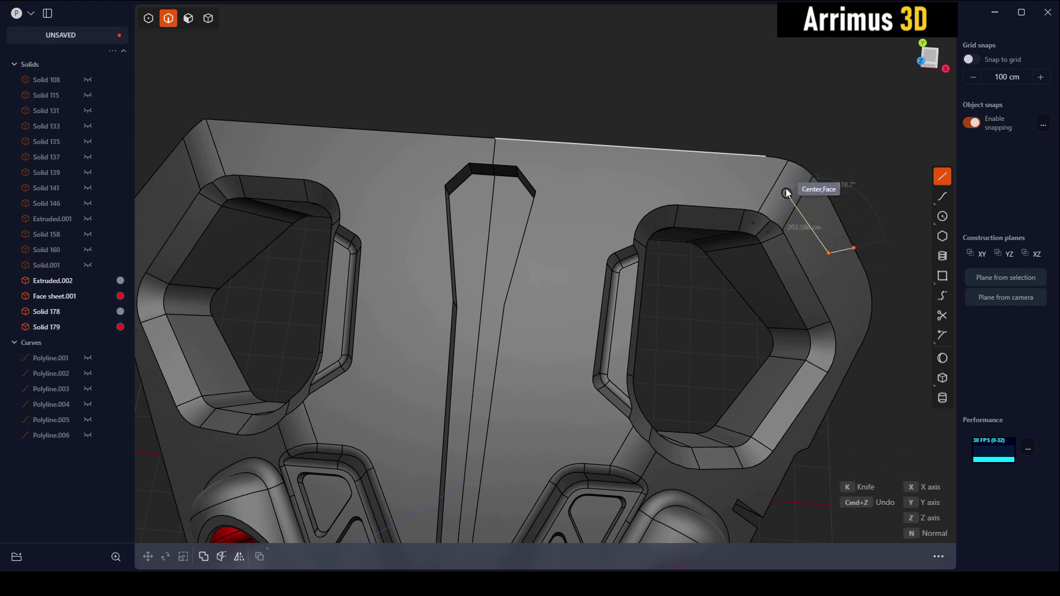
click(719, 181)
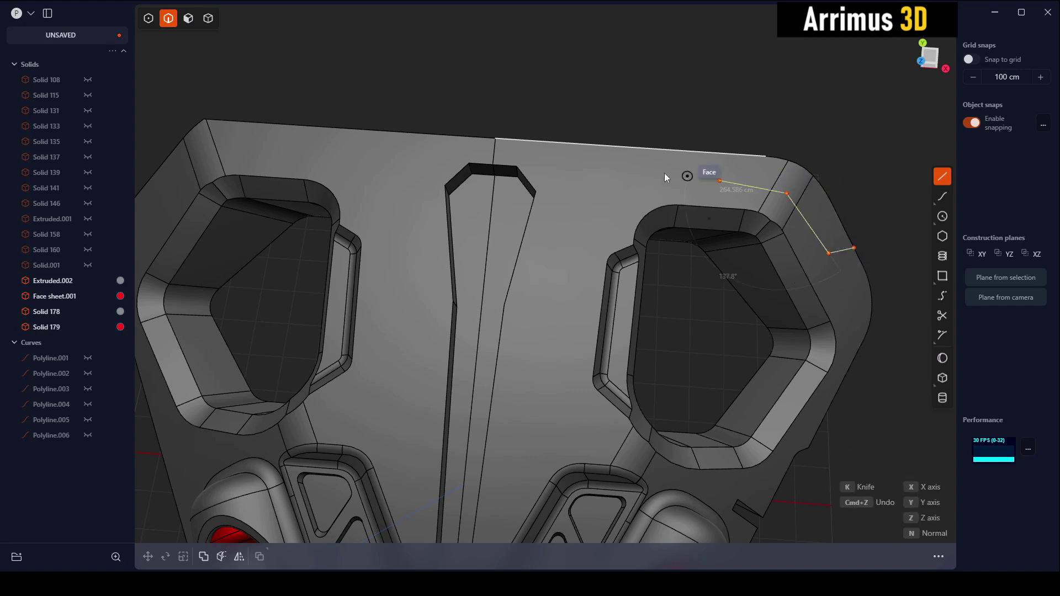
click(620, 184)
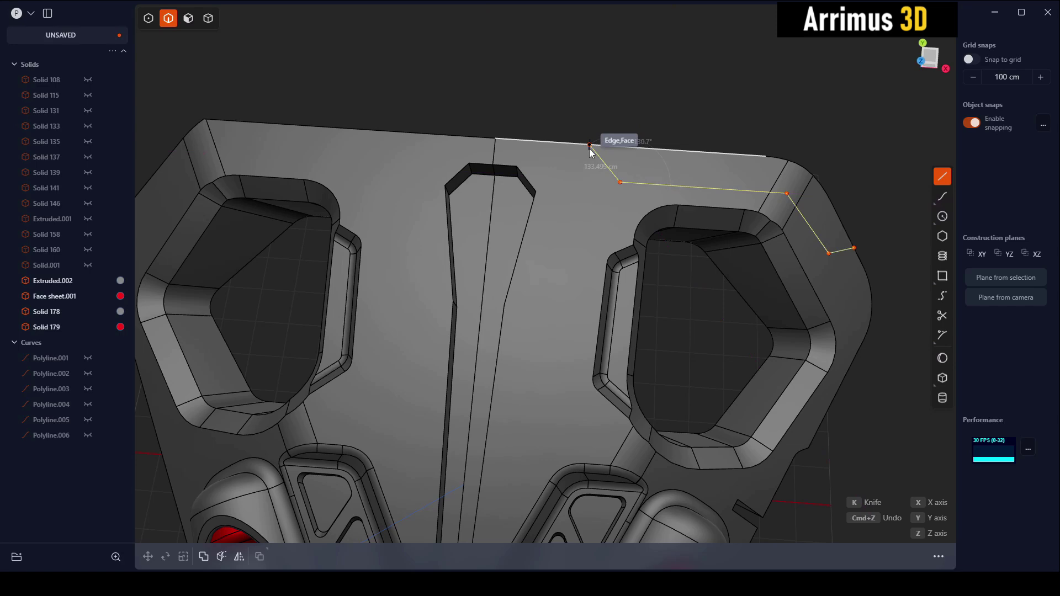
click(590, 145)
Step: Select the new band's faces and raise them into a wall along the upper rim
key(o)
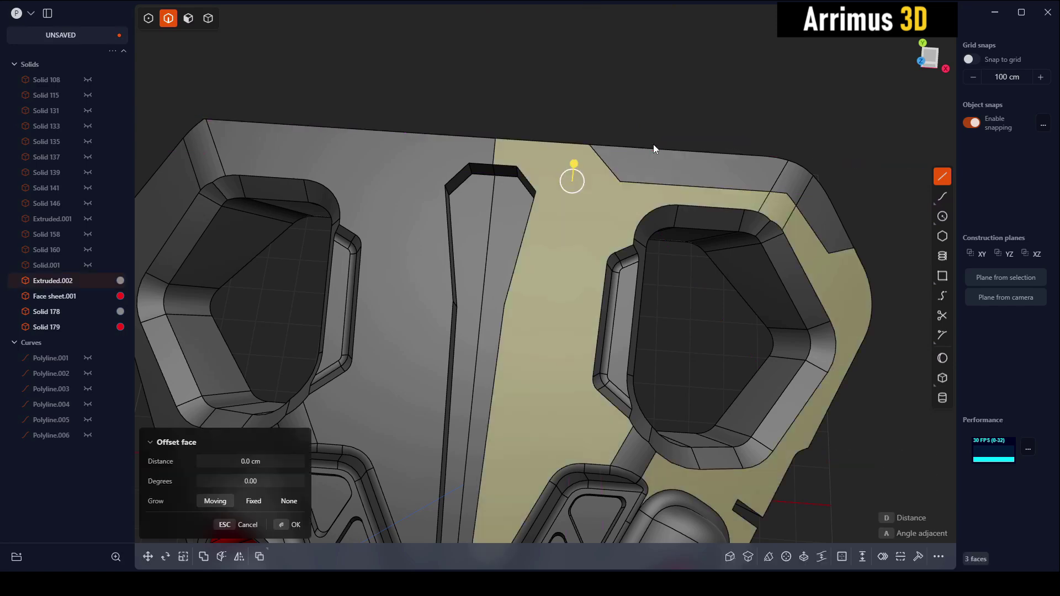
scroll(700, 194, up, 3)
click(722, 214)
shift+click(681, 214)
drag(686, 176, 692, 180)
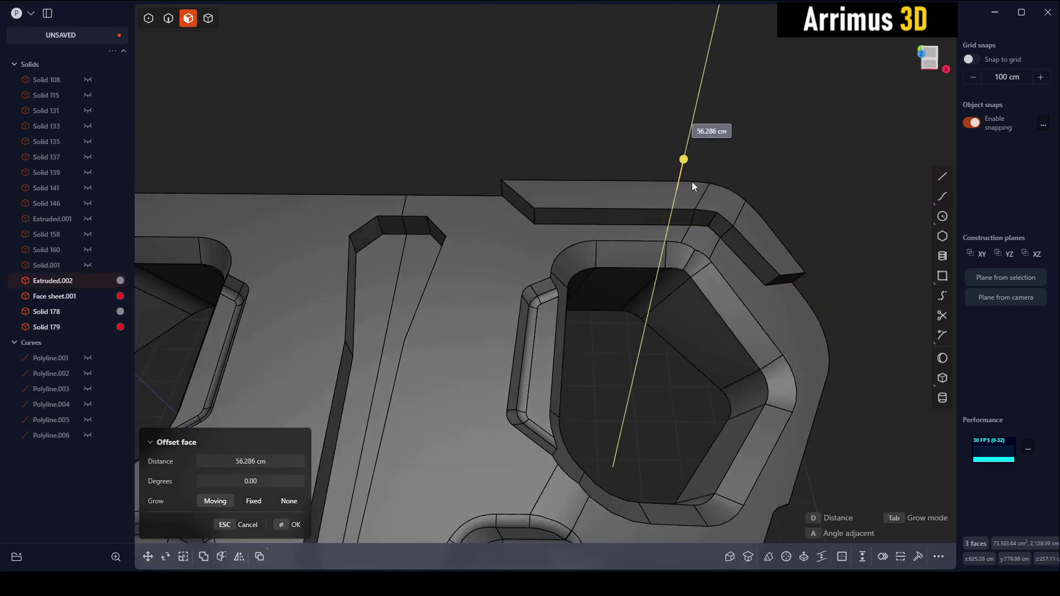
middle_drag(631, 195, 581, 215)
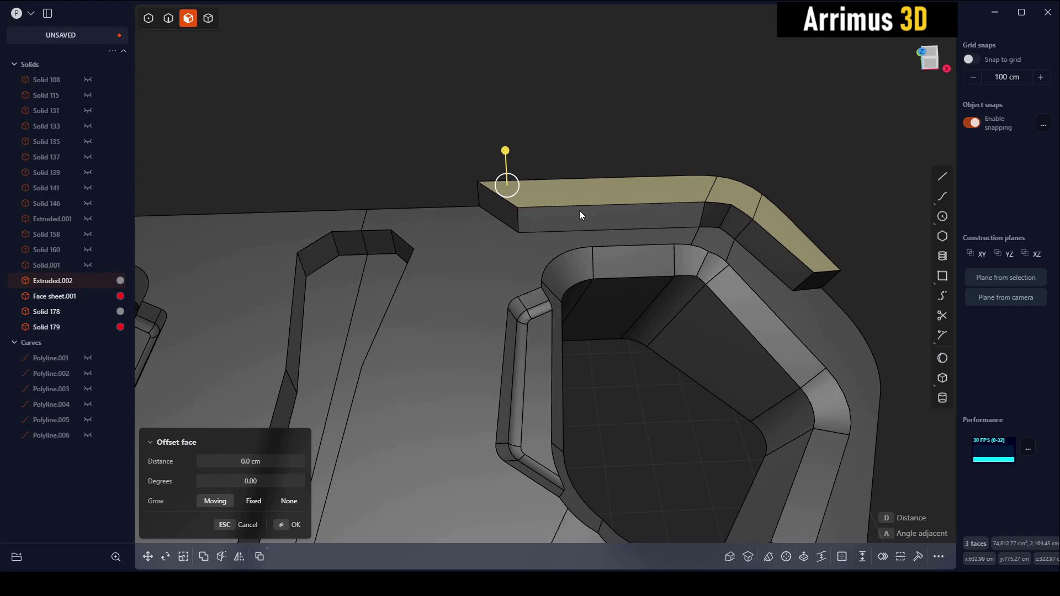
Step: Tilt the strip's left and right end faces to about 41° and 25°
click(506, 212)
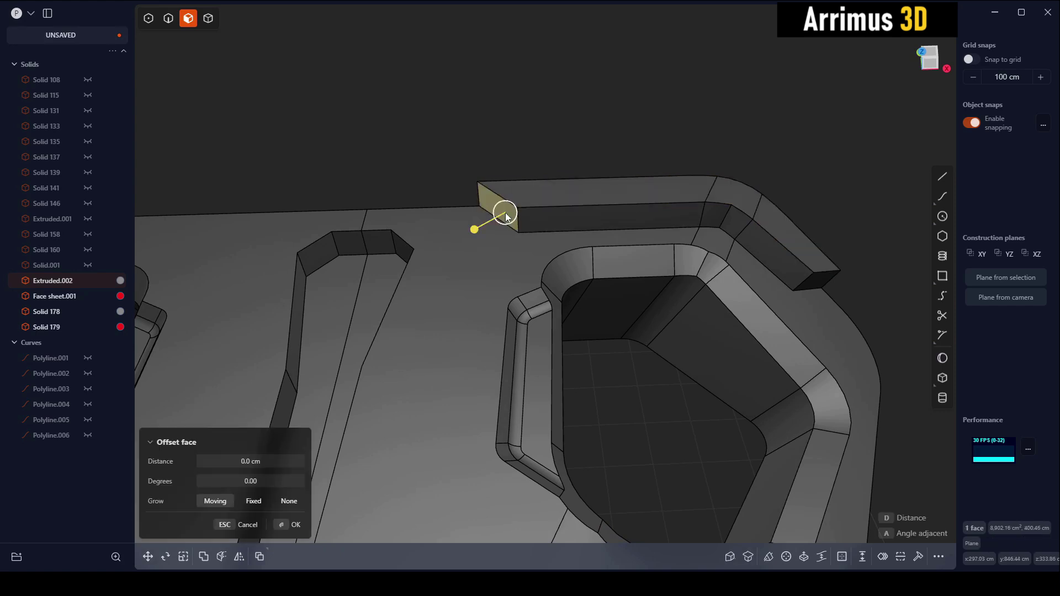
mouse_move(506, 213)
middle_down()
mouse_move(515, 190)
mouse_move(547, 195)
middle_up()
key(r)
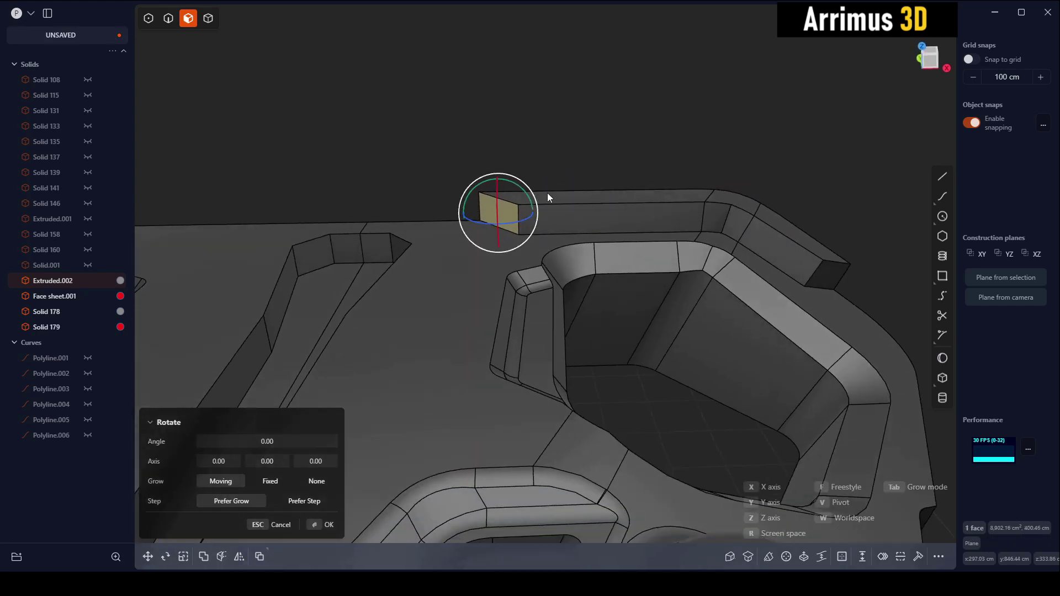
key(y)
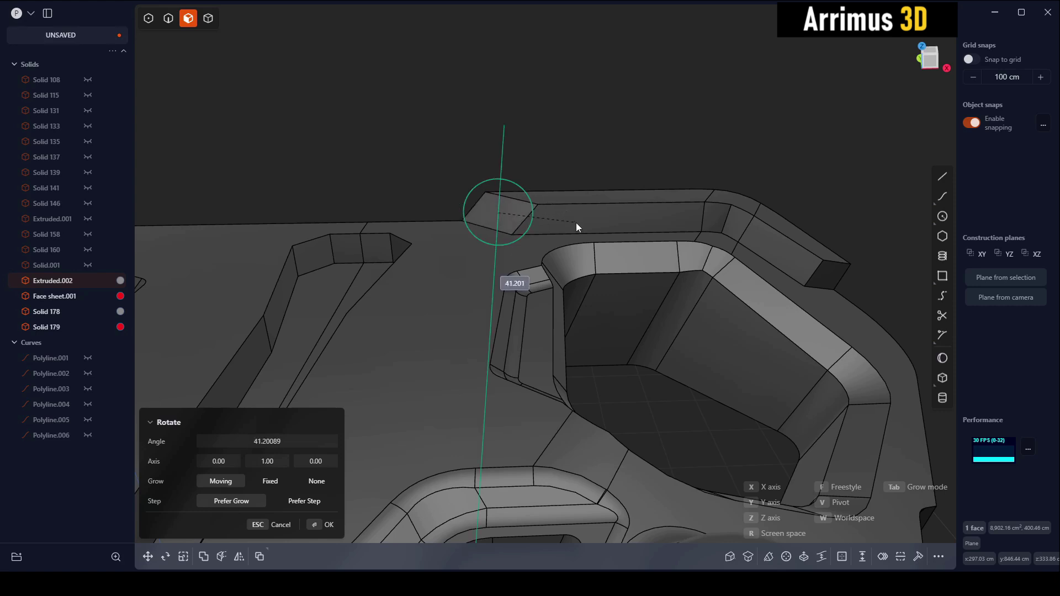
click(635, 228)
mouse_move(750, 233)
middle_down()
mouse_move(711, 263)
mouse_move(786, 299)
middle_up()
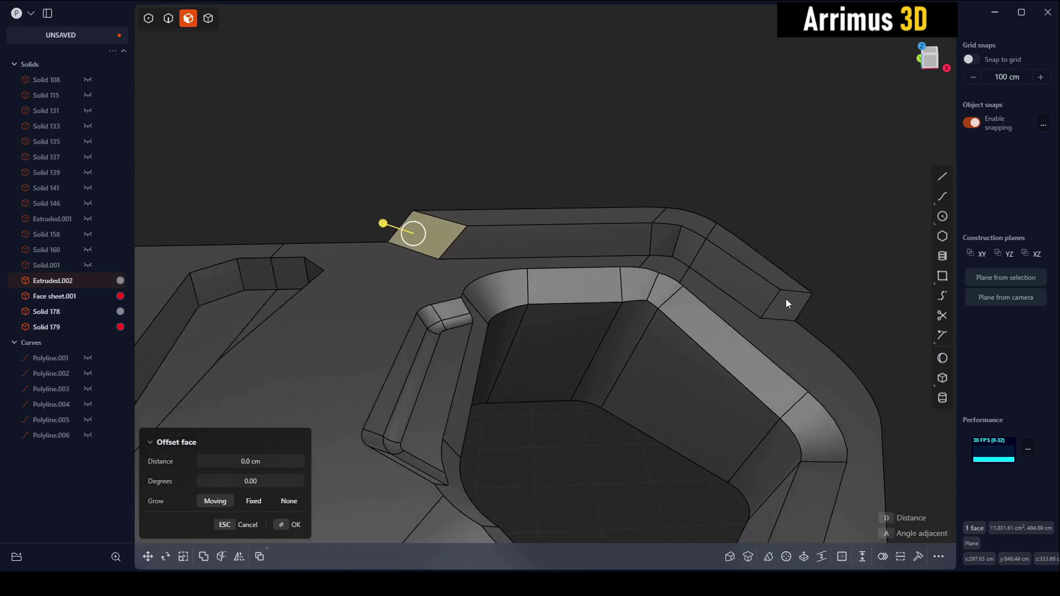
click(786, 299)
key(r)
drag(780, 320, 787, 291)
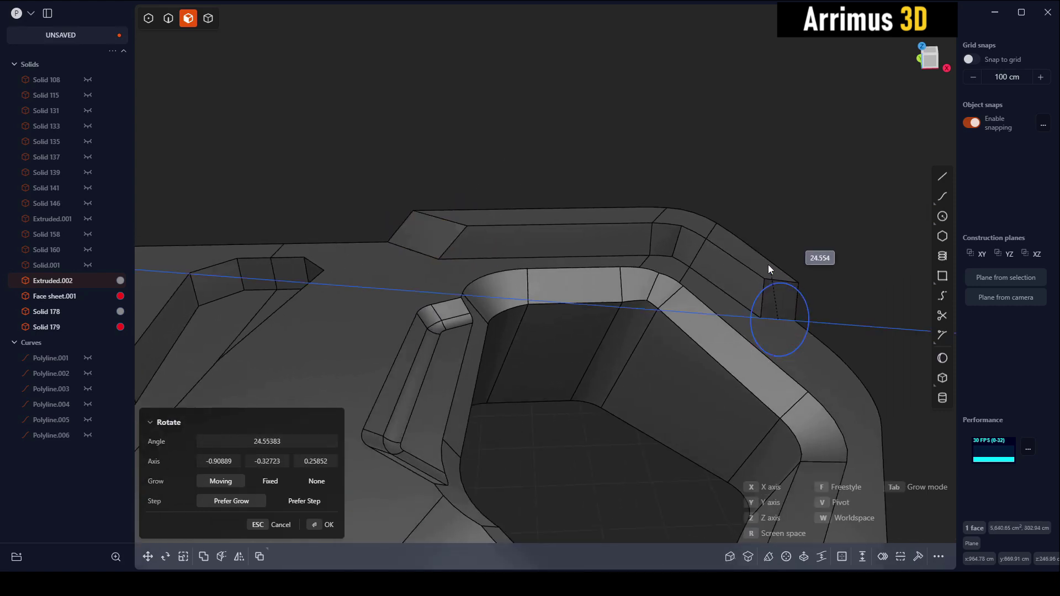
click(771, 270)
mouse_move(770, 254)
middle_down()
mouse_move(812, 260)
mouse_move(800, 243)
mouse_move(797, 280)
middle_up()
Step: Fillet the strip's top edges and its right corner edge
key(2)
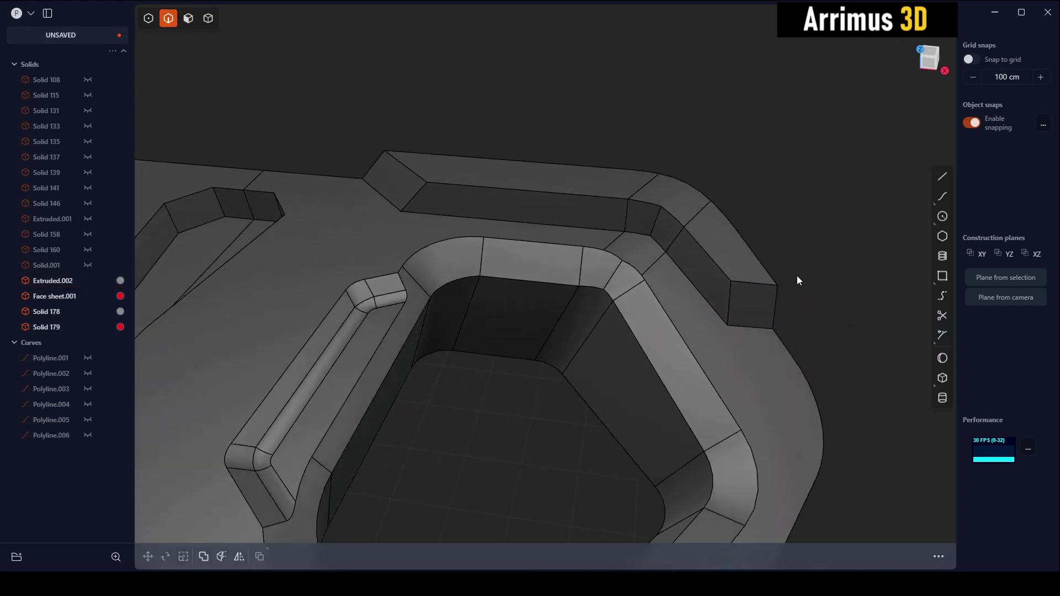
click(739, 300)
key(f)
drag(422, 195, 442, 178)
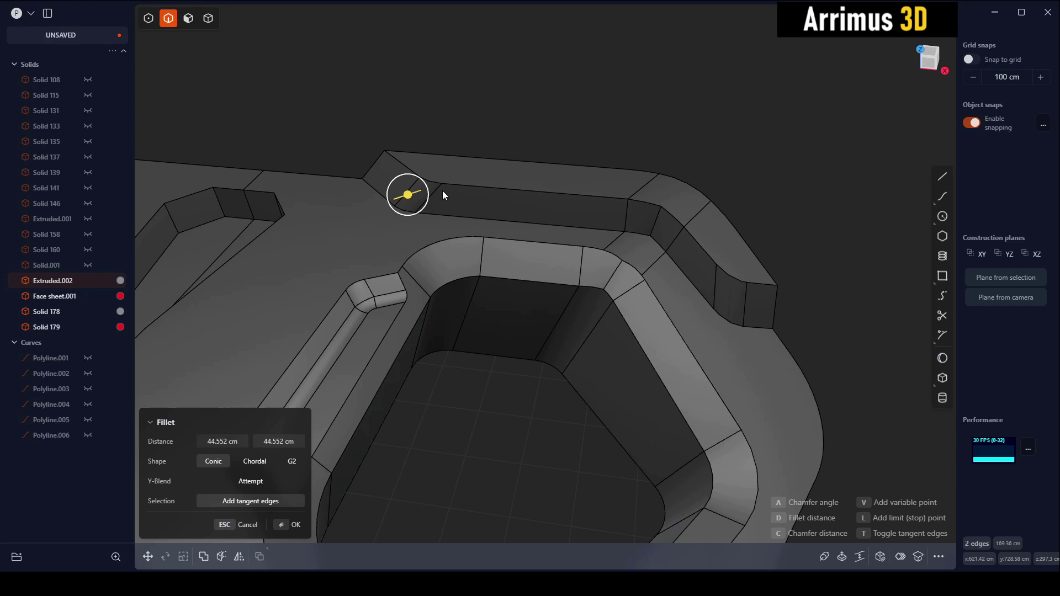
key(Return)
click(677, 237)
key(f)
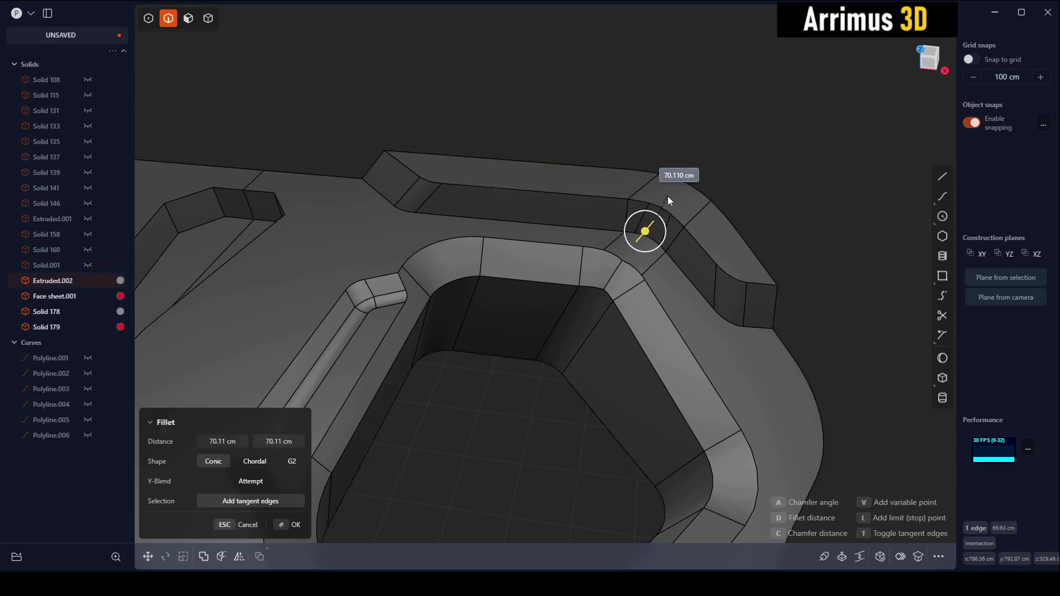
key(Return)
Step: Round two more edges of the raised strip
click(698, 247)
key(f)
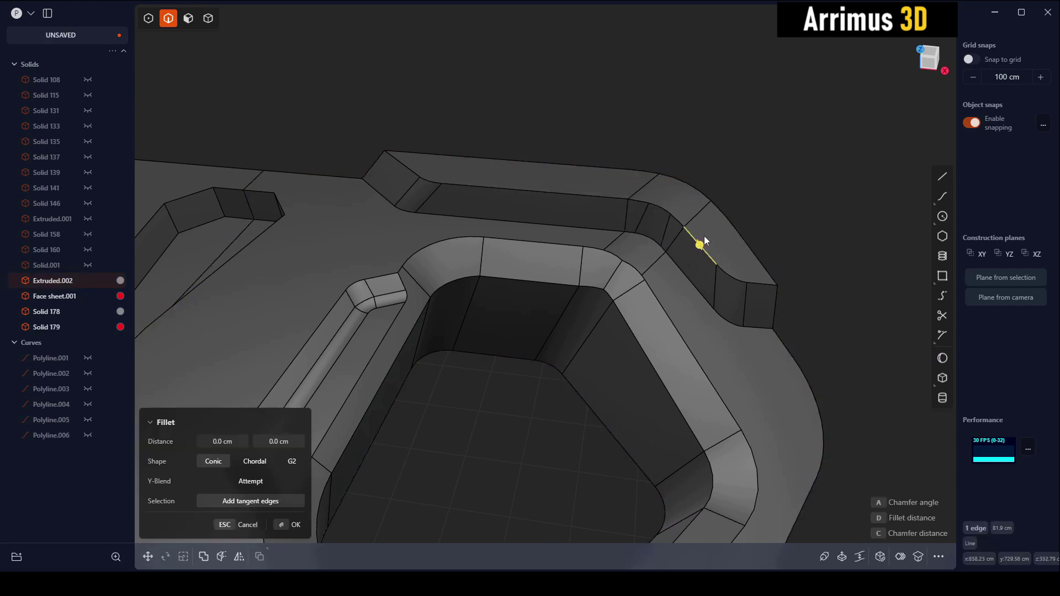
mouse_move(704, 237)
mouse_down()
mouse_move(694, 233)
mouse_move(710, 215)
mouse_up()
key(Return)
click(697, 244)
key(f)
key(Return)
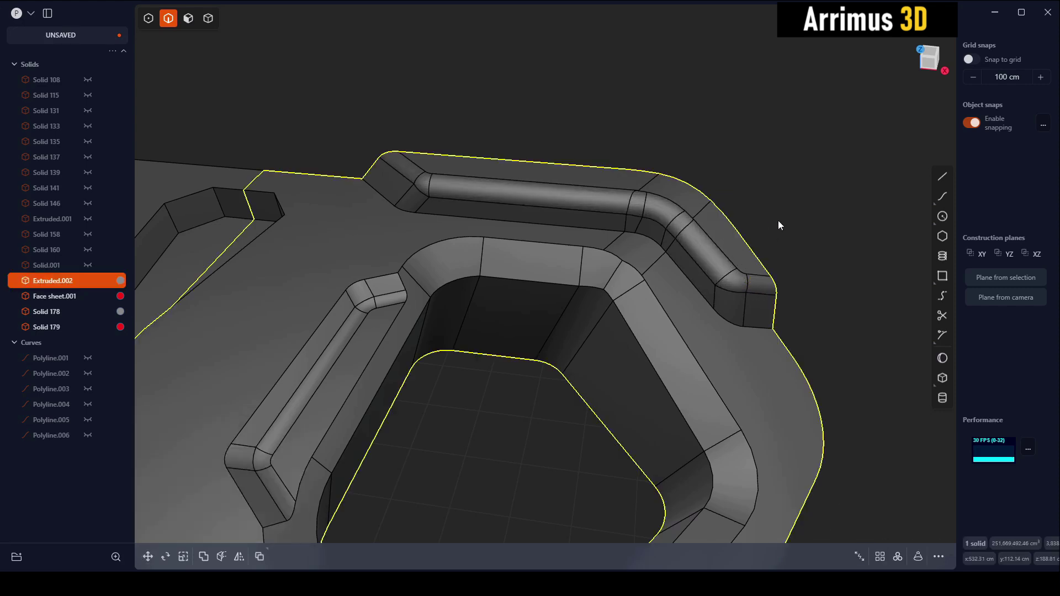
Step: Round the strip's lower edge to about 23.4 cm
click(778, 226)
click(680, 273)
key(f)
drag(686, 276, 695, 276)
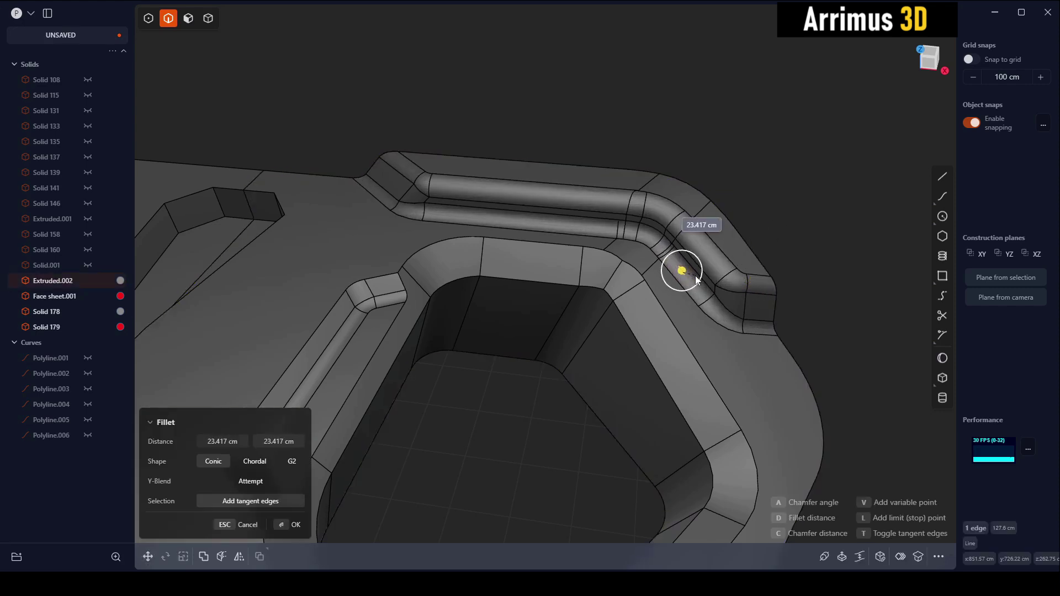
key(Return)
mouse_move(783, 246)
middle_down()
mouse_move(658, 280)
mouse_move(644, 274)
middle_up()
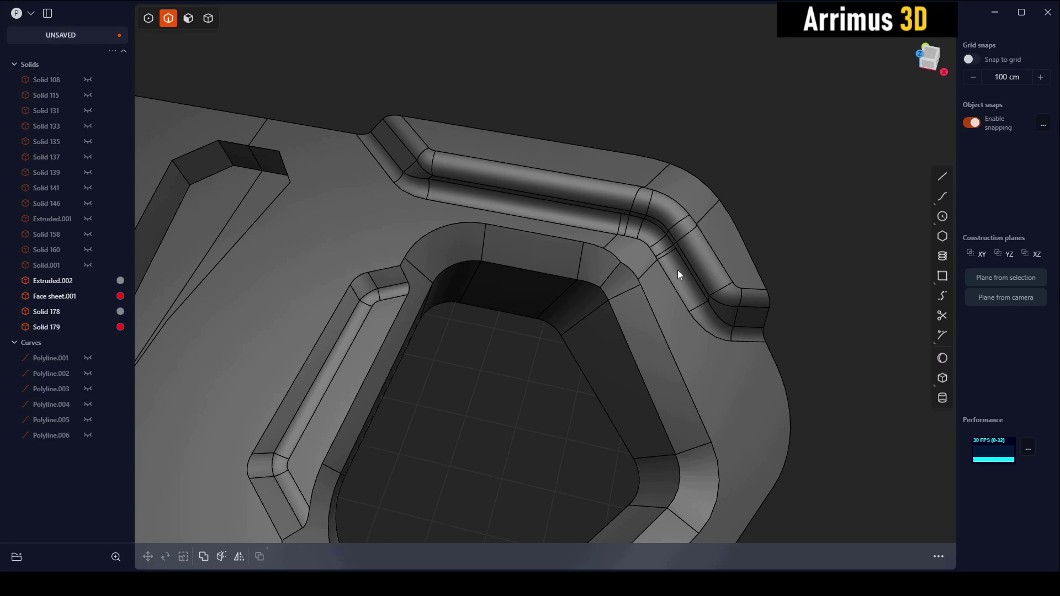
Step: Fillet the corner edge of the opening rim to soften it
scroll(640, 281, up, 3)
scroll(615, 270, up, 2)
click(609, 271)
key(f)
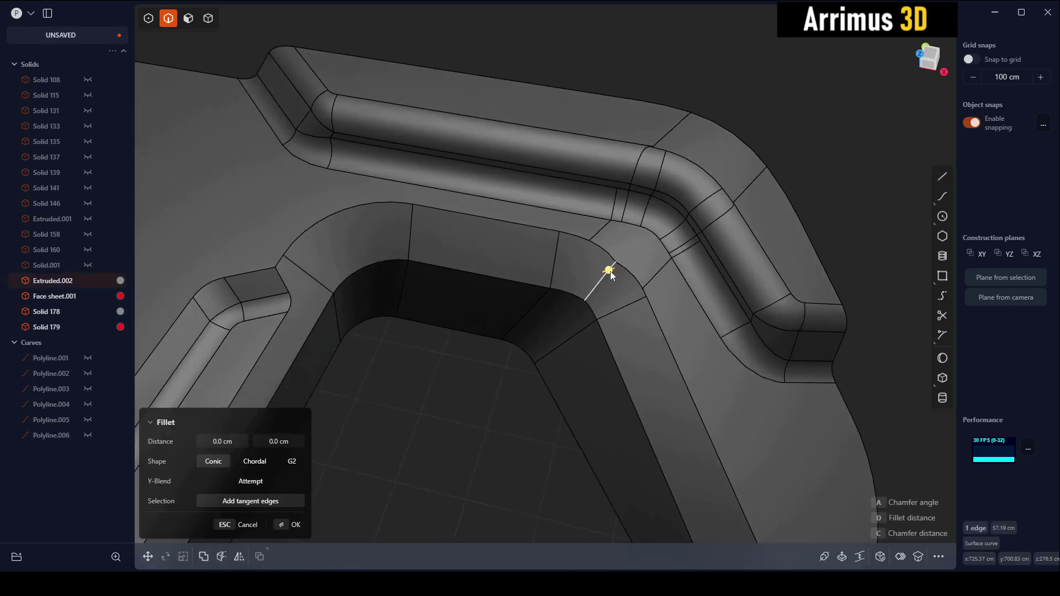
drag(611, 271, 593, 276)
key(Return)
mouse_move(593, 276)
middle_down()
mouse_move(663, 310)
mouse_move(644, 303)
middle_up()
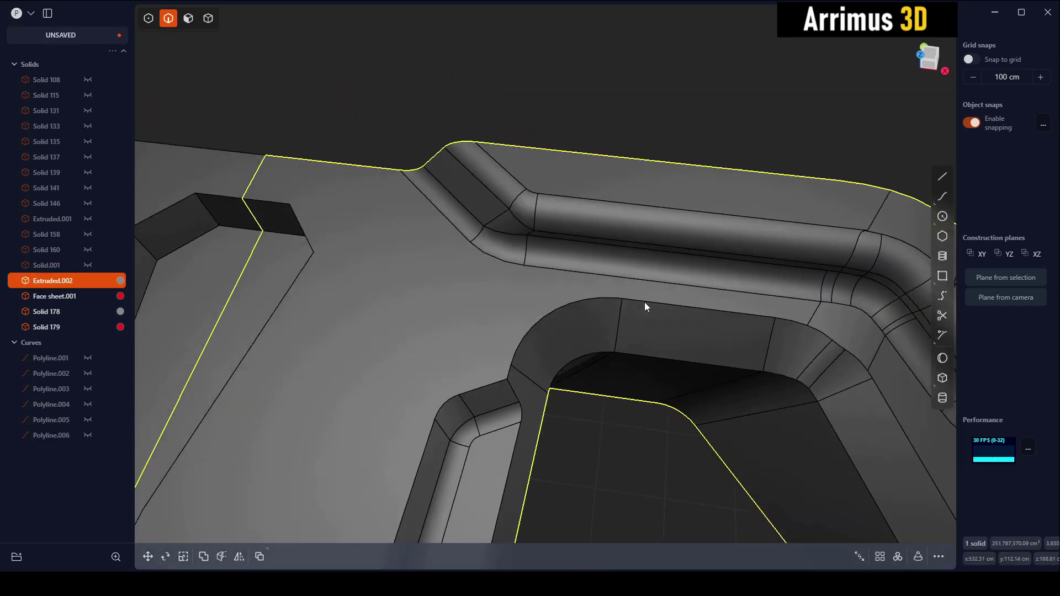
scroll(644, 303, down, 3)
mouse_move(601, 238)
middle_down()
mouse_move(637, 225)
mouse_move(612, 230)
middle_up()
key(Escape)
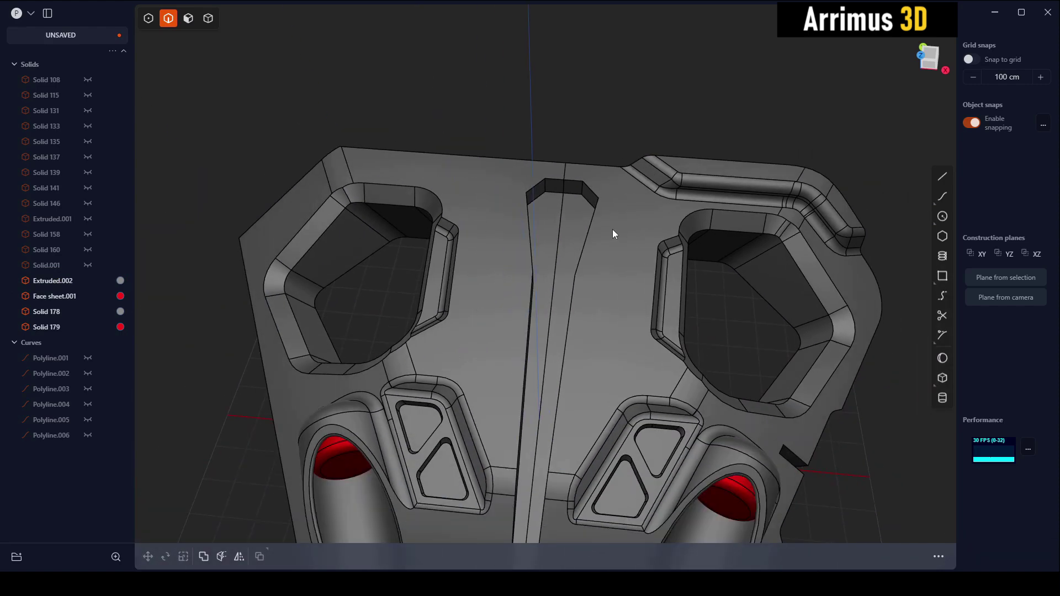
Step: Extrude a face near the centre seam as a shallow cut into the panel
key(4)
click(519, 264)
mouse_move(518, 264)
middle_down()
mouse_move(587, 271)
mouse_move(542, 207)
mouse_move(628, 287)
mouse_move(552, 210)
mouse_move(595, 276)
middle_up()
key(3)
scroll(544, 221, up, 2)
click(544, 207)
key(e)
click(581, 203)
Step: Tilt the small notch face to about 28°
scroll(596, 276, up, 3)
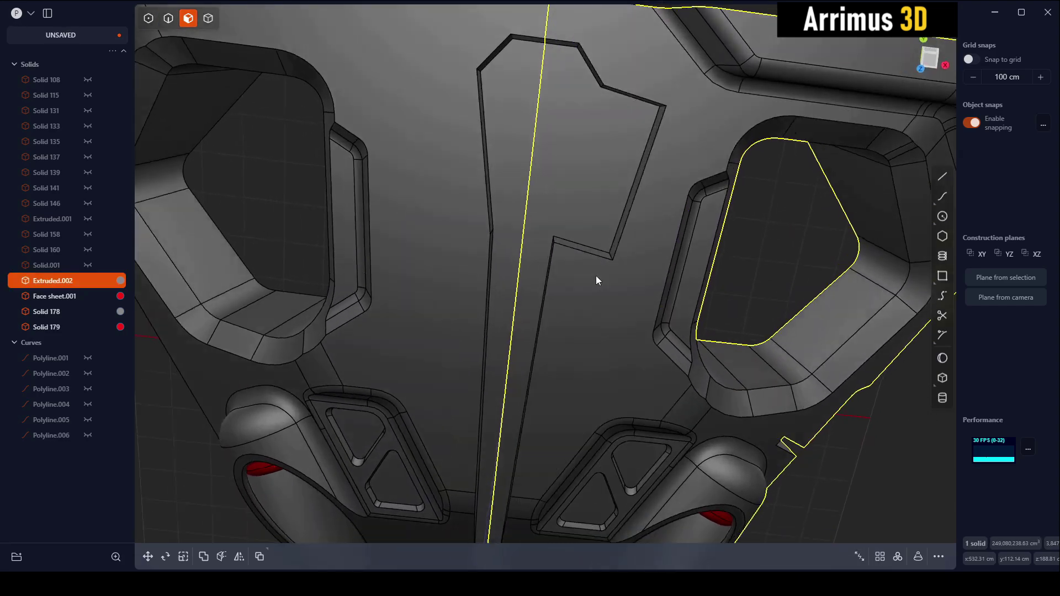
key(3)
click(586, 249)
key(o)
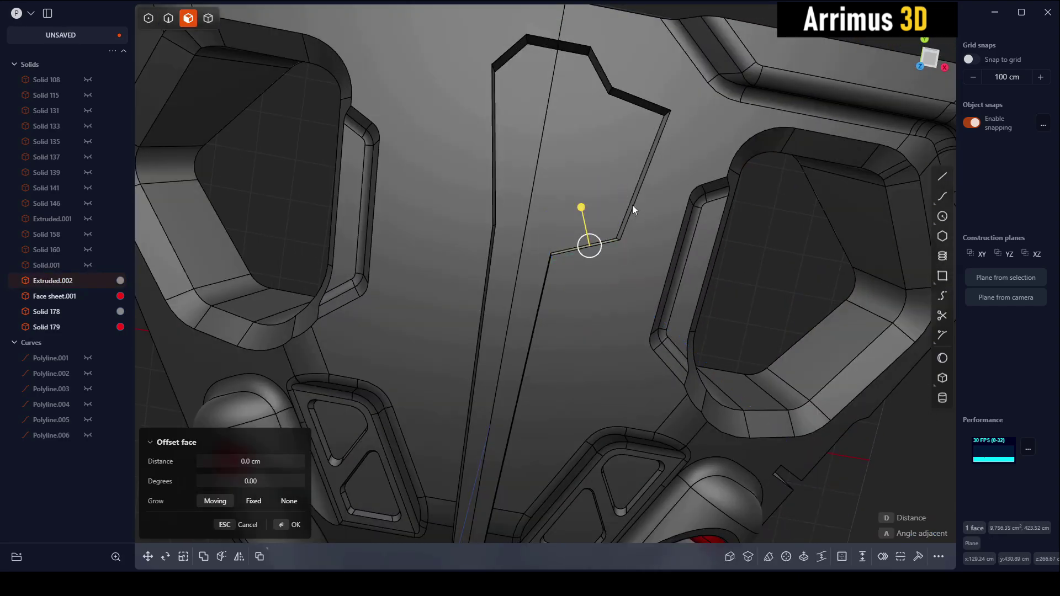
mouse_move(632, 206)
middle_down()
mouse_move(663, 143)
mouse_move(657, 173)
mouse_move(617, 164)
mouse_move(660, 157)
mouse_move(634, 168)
mouse_move(627, 154)
middle_up()
key(r)
click(677, 127)
Step: Rotate the next two recess faces, constraining the second to the vertical axis
key(o)
key(r)
click(667, 148)
key(o)
key(r)
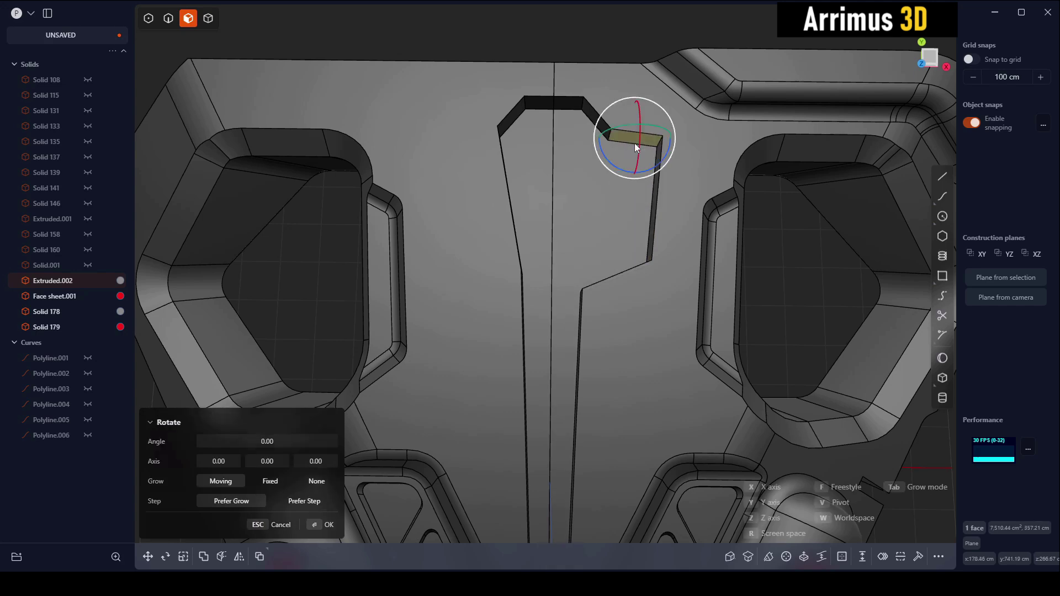
key(z)
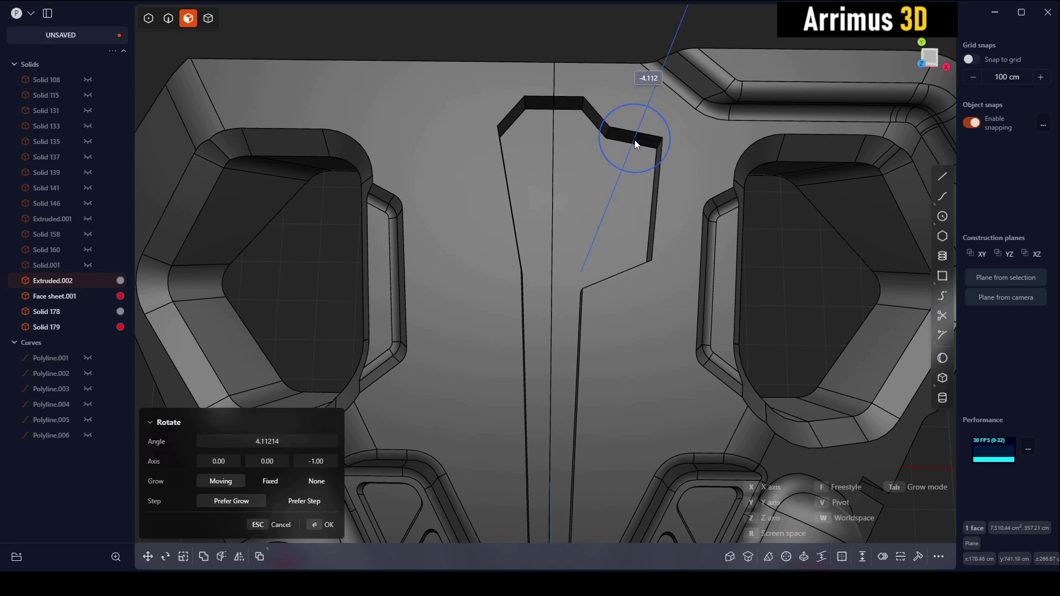
click(634, 140)
Step: Rotate another recess face to about 37°
key(o)
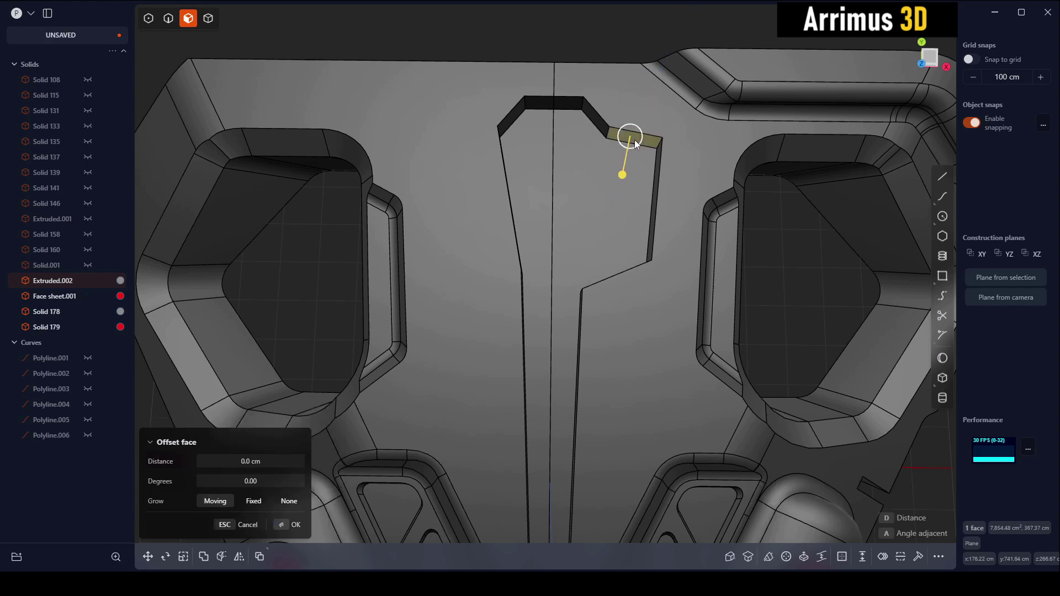
scroll(619, 99, down, 3)
mouse_move(606, 59)
middle_down()
mouse_move(613, 194)
mouse_move(608, 183)
mouse_move(633, 171)
mouse_move(601, 190)
middle_up()
scroll(613, 183, up, 3)
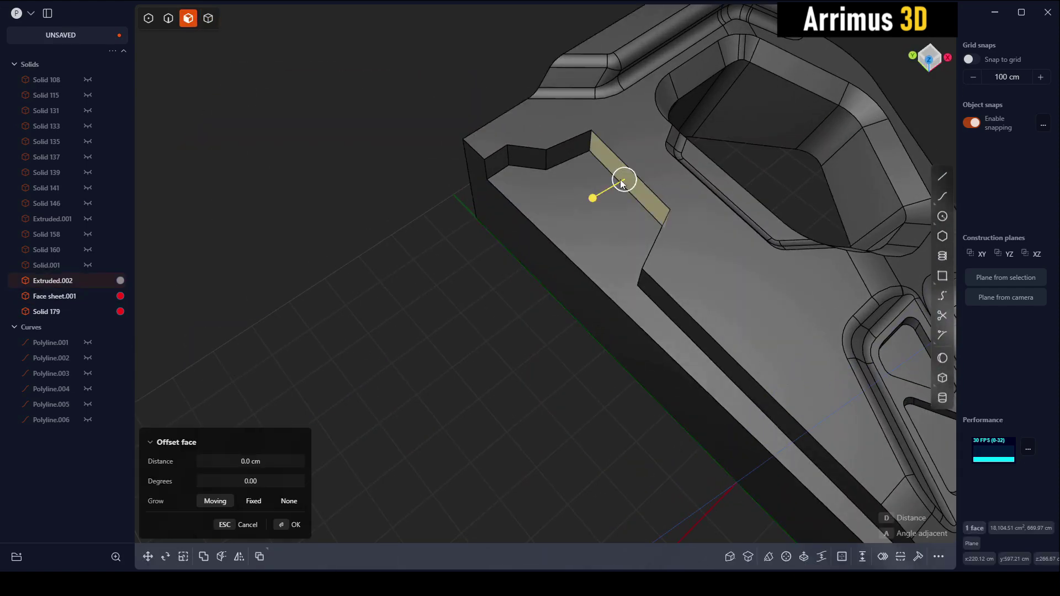
key(r)
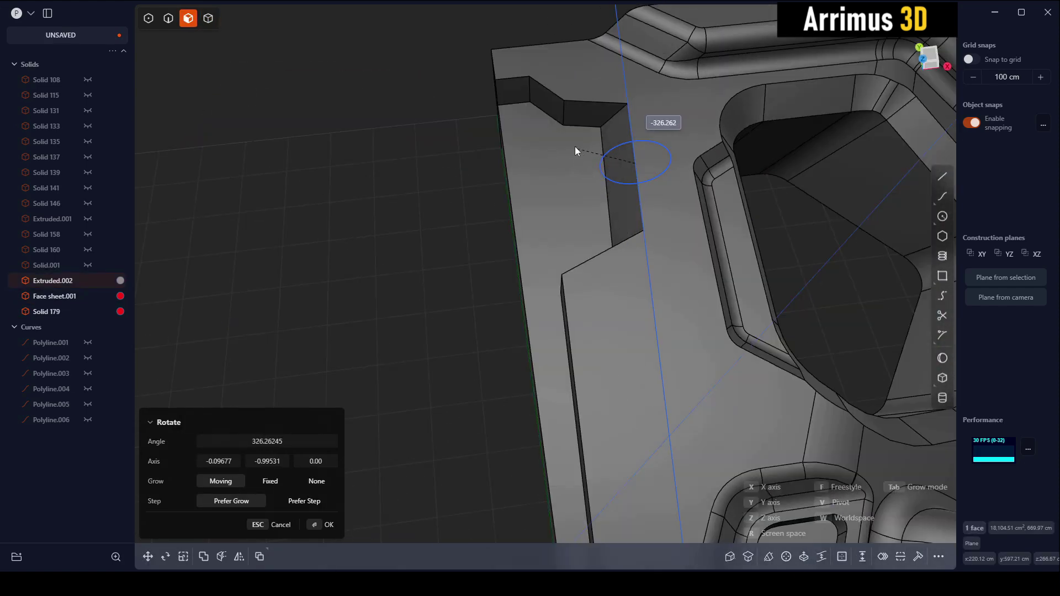
click(575, 141)
mouse_move(574, 141)
middle_down()
mouse_move(535, 173)
mouse_move(697, 194)
mouse_move(652, 187)
middle_up()
Step: Rotate the notch's slanted face about 37° and its top face about -35°
click(665, 215)
key(r)
middle_drag(724, 173, 707, 174)
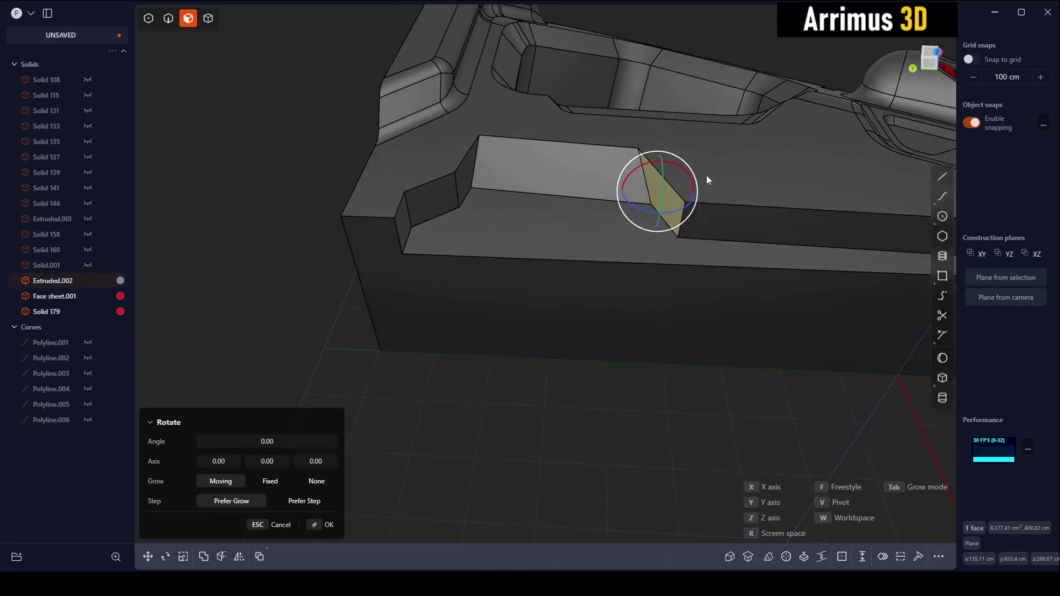
click(721, 200)
click(474, 160)
key(r)
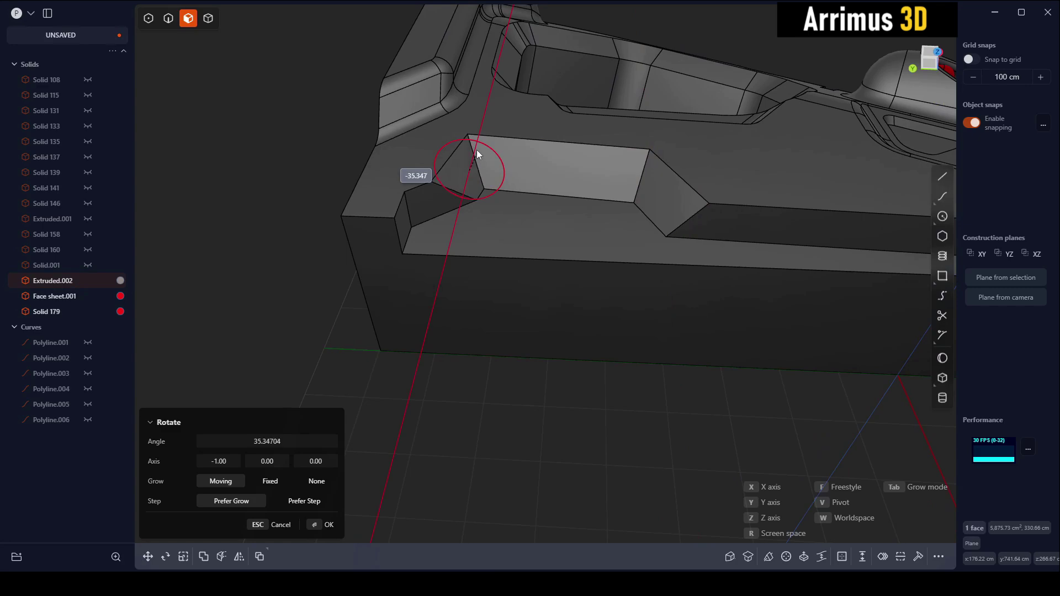
click(478, 152)
Step: Push the small triangular face inward and extrude it as a cut into the panel
middle_drag(484, 157, 415, 230)
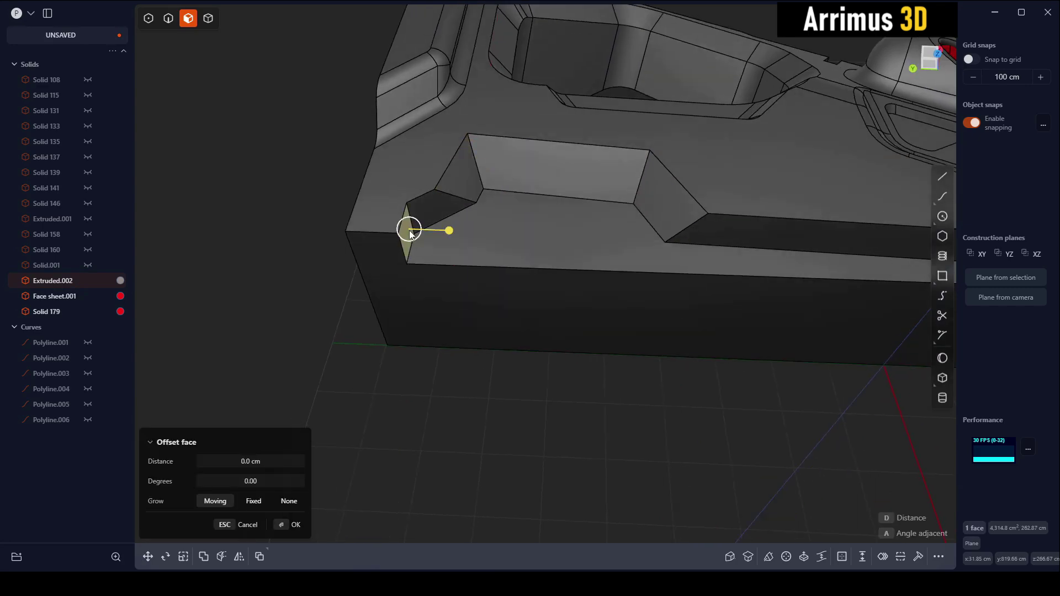
drag(410, 235, 313, 216)
key(Escape)
key(e)
key(Return)
mouse_move(313, 216)
middle_down()
mouse_move(396, 174)
mouse_move(541, 200)
mouse_move(484, 193)
middle_up()
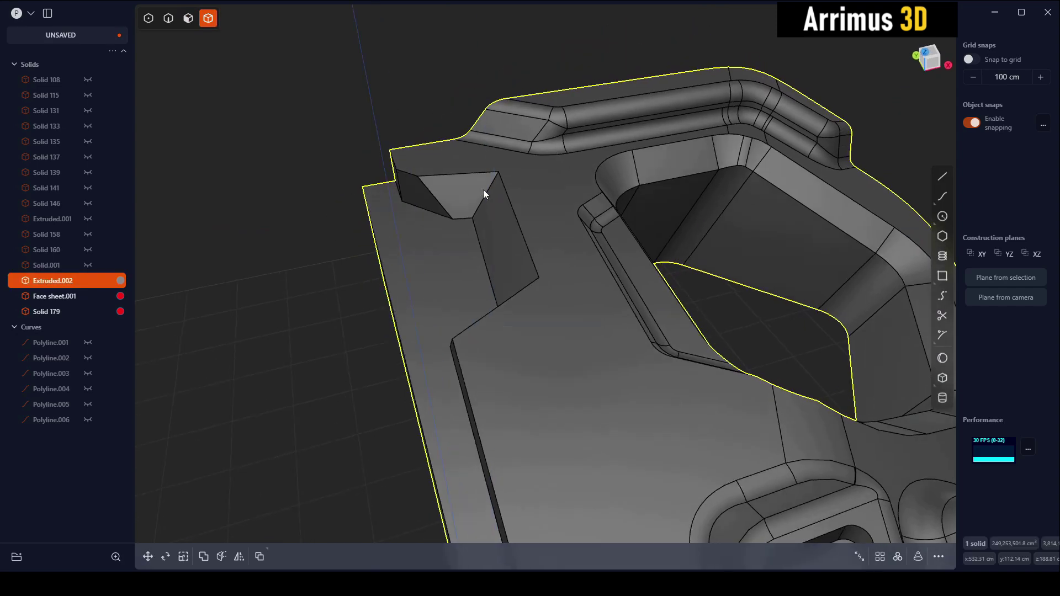
Step: Mirror the shaped solid across the centre
key(alt+x)
key(Return)
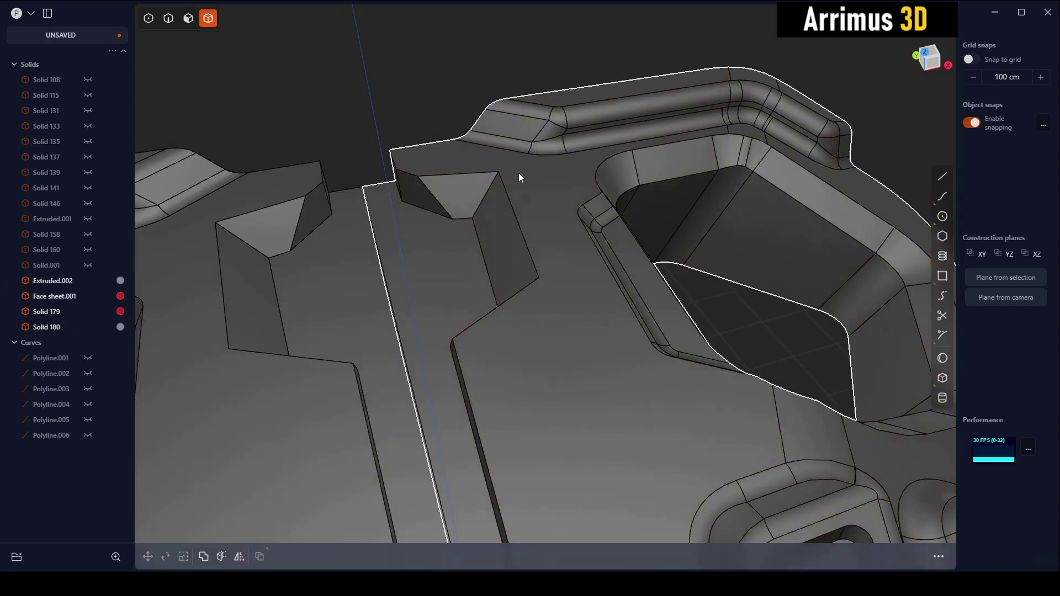
mouse_move(516, 173)
middle_down()
mouse_move(509, 153)
mouse_move(488, 188)
mouse_move(530, 197)
mouse_move(541, 223)
mouse_move(524, 242)
middle_up()
Step: Tilt the block's end face about 33° around its edge
key(3)
click(533, 217)
key(r)
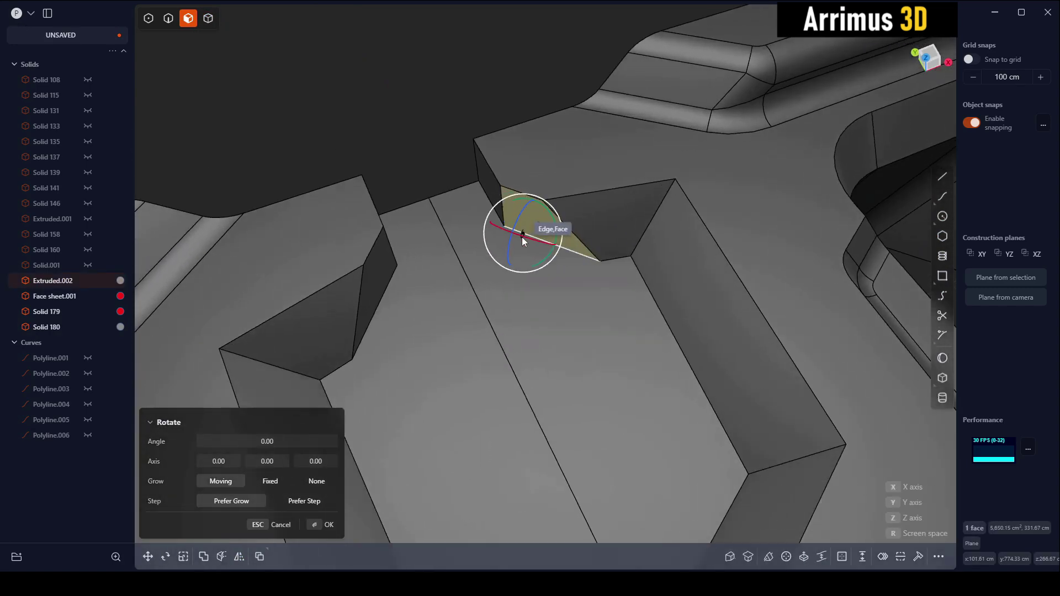
drag(523, 241, 668, 124)
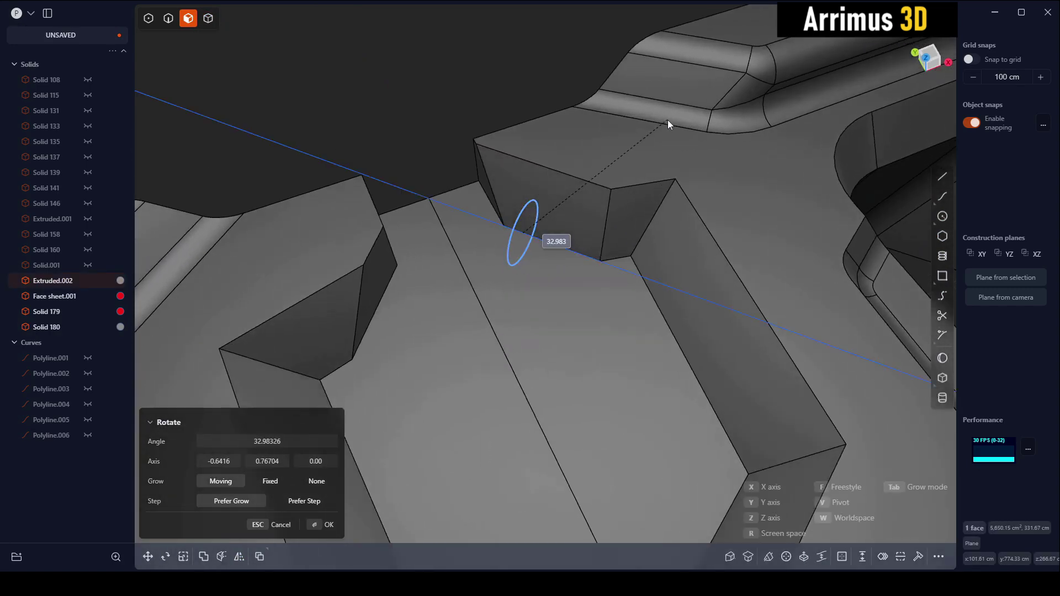
key(Return)
key(o)
mouse_move(737, 137)
middle_down()
mouse_move(601, 24)
mouse_move(585, 113)
middle_up()
key(Escape)
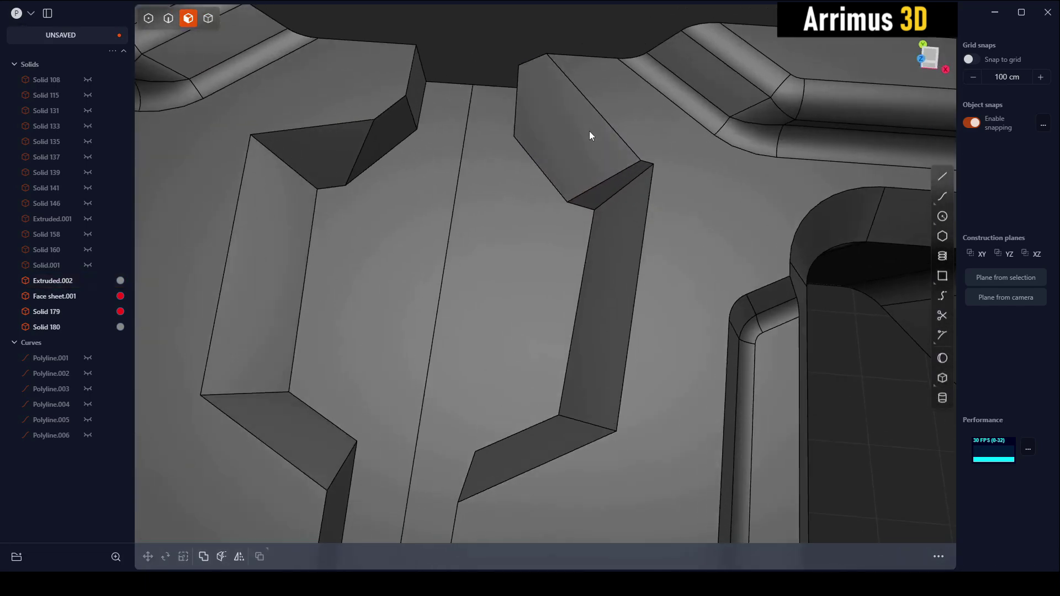
Step: Cut a small pocket into the block's top face
key(o)
key(o)
key(o)
mouse_move(591, 118)
middle_down()
mouse_move(595, 184)
mouse_move(556, 64)
middle_up()
key(x)
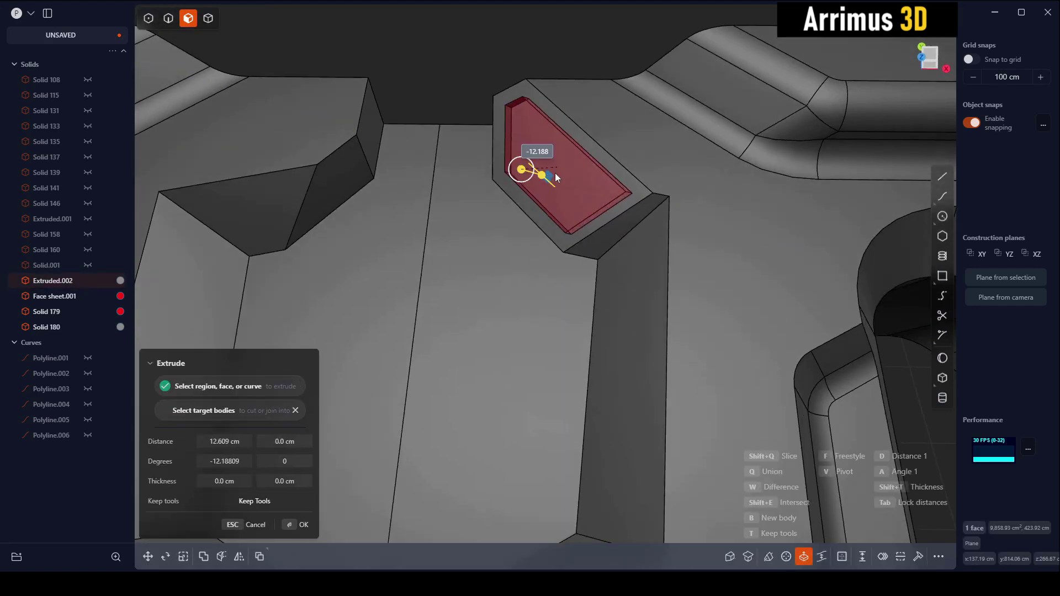
click(564, 129)
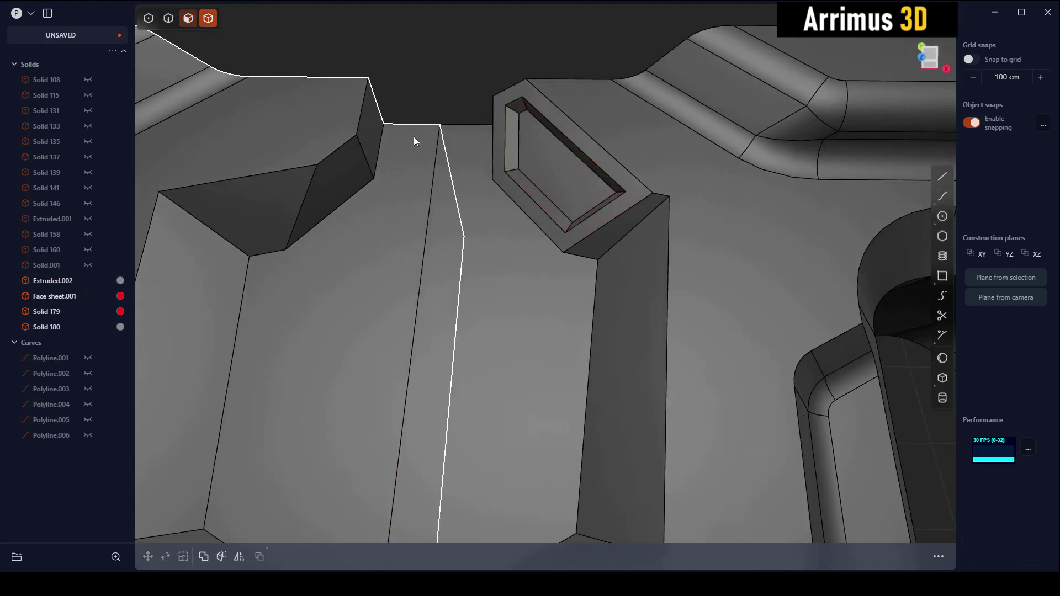
Step: Fillet the pocket's four inner corner edges at about 13 cm
key(2)
mouse_move(415, 141)
middle_down()
mouse_move(558, 170)
mouse_move(486, 104)
mouse_move(475, 108)
middle_up()
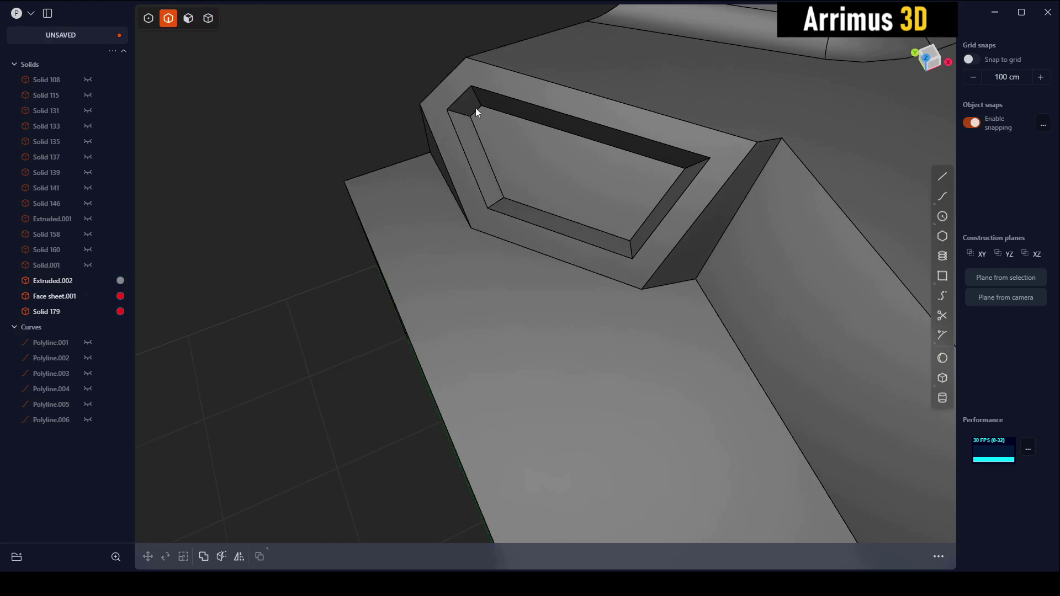
click(475, 108)
key(f)
click(502, 200)
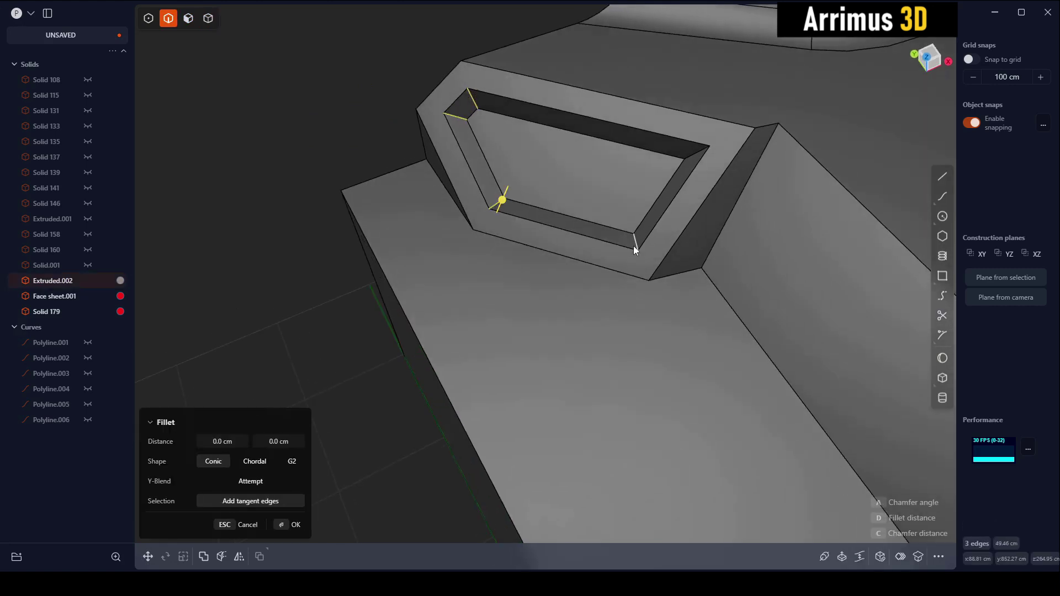
click(634, 246)
click(690, 164)
drag(689, 157, 693, 147)
key(Return)
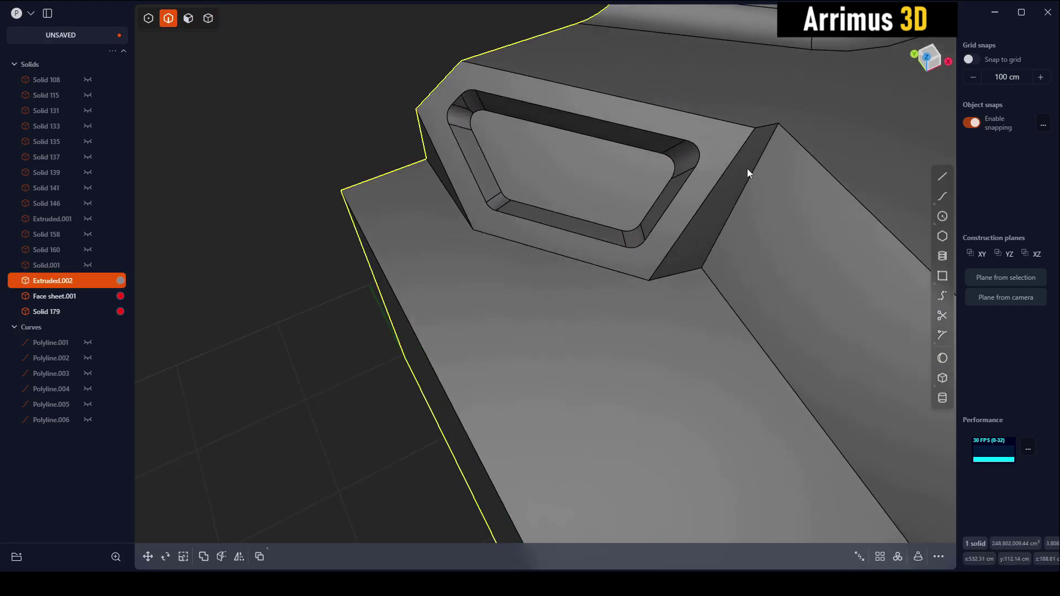
Step: Tilt the pocket's raised rim face by about 4 degrees
mouse_move(753, 176)
middle_down()
mouse_move(600, 141)
mouse_move(639, 178)
middle_up()
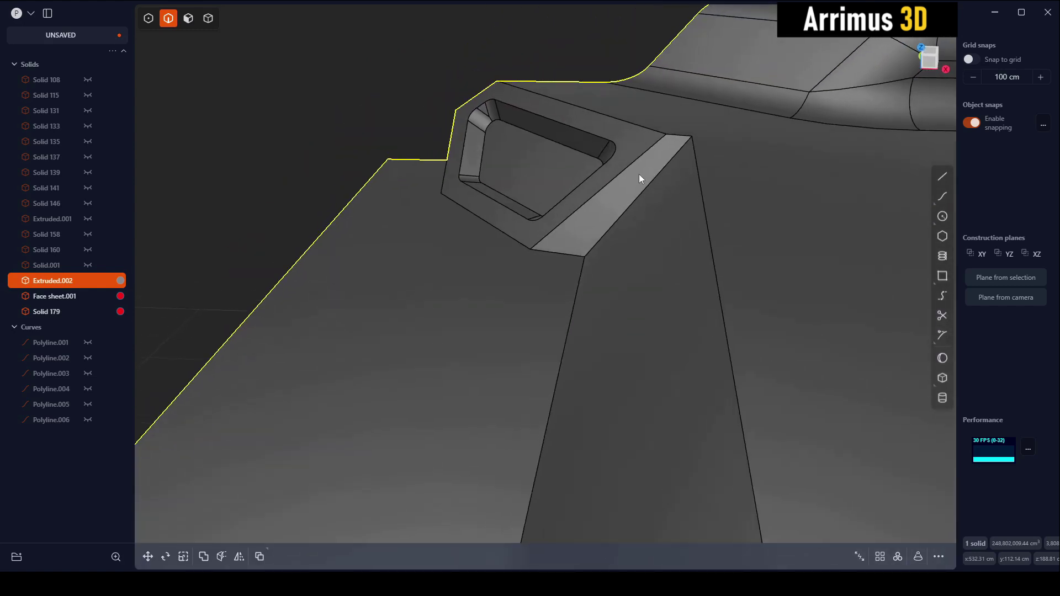
key(3)
click(638, 174)
click(627, 137)
key(r)
click(501, 229)
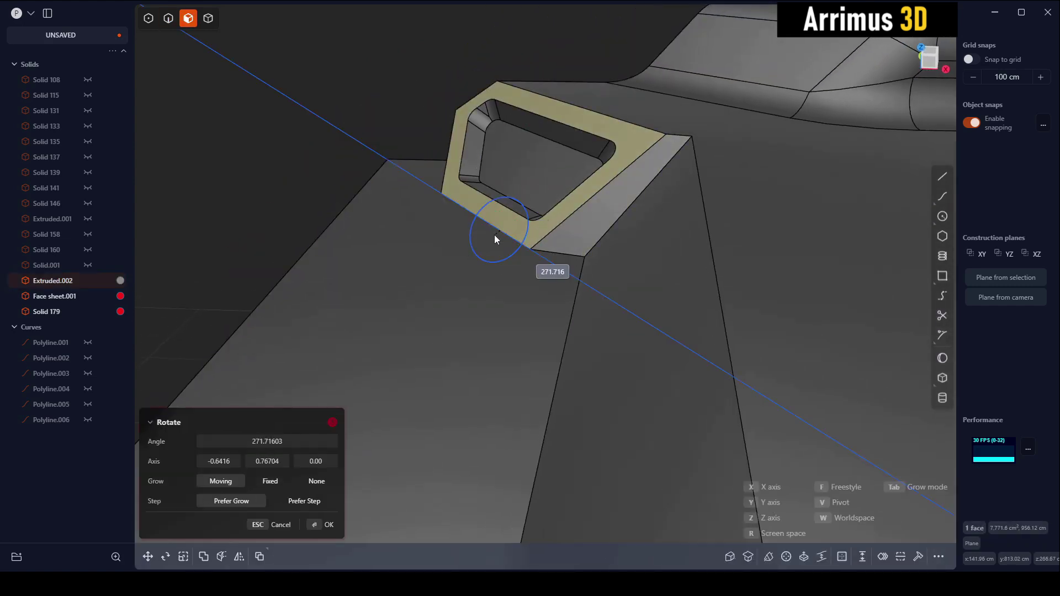
key(Escape)
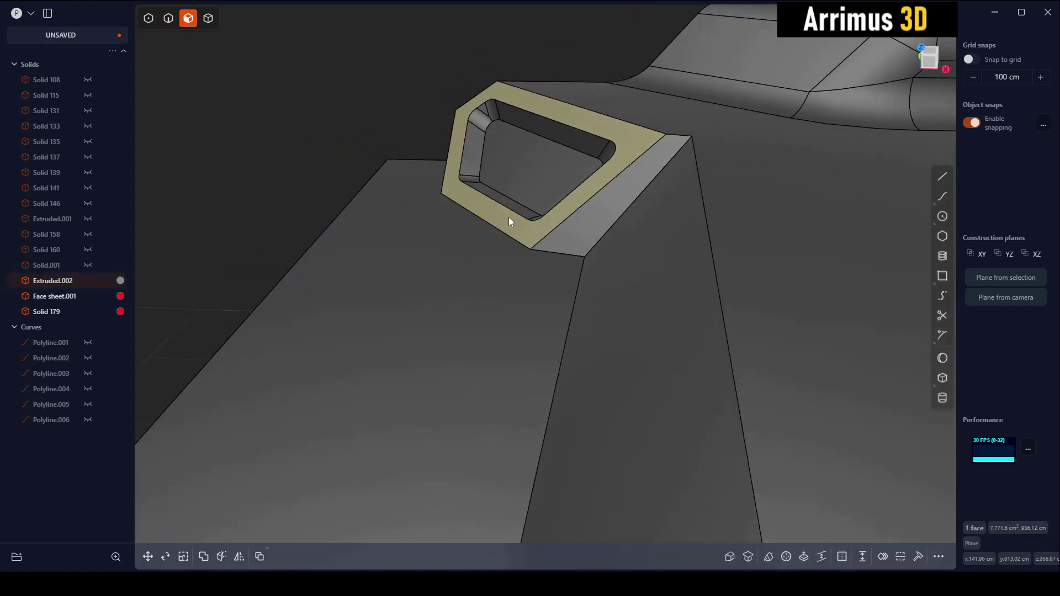
mouse_move(541, 221)
middle_down()
mouse_move(617, 234)
mouse_move(645, 144)
middle_up()
key(o)
key(r)
click(642, 144)
Step: Extend the rim face with an offset and fillet its new edge
key(o)
scroll(677, 190, up, 2)
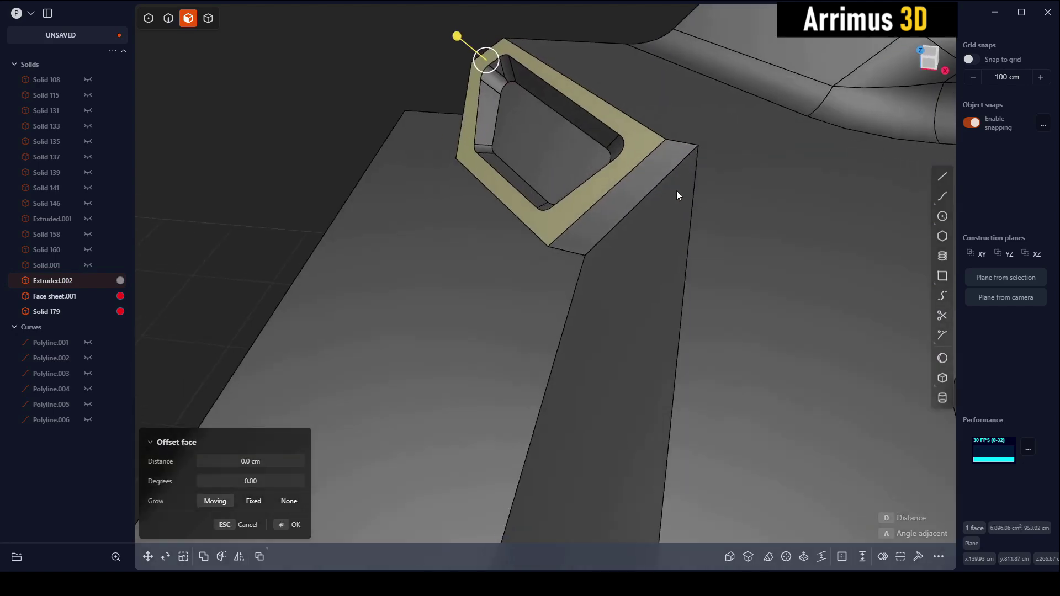
middle_drag(677, 191, 667, 170)
scroll(743, 247, up, 3)
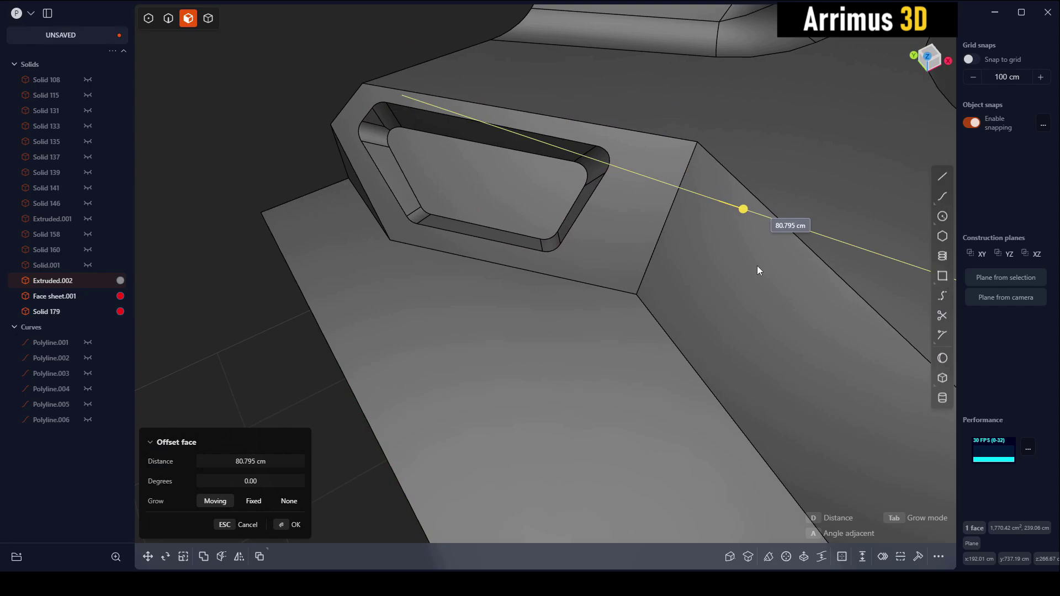
click(696, 211)
key(2)
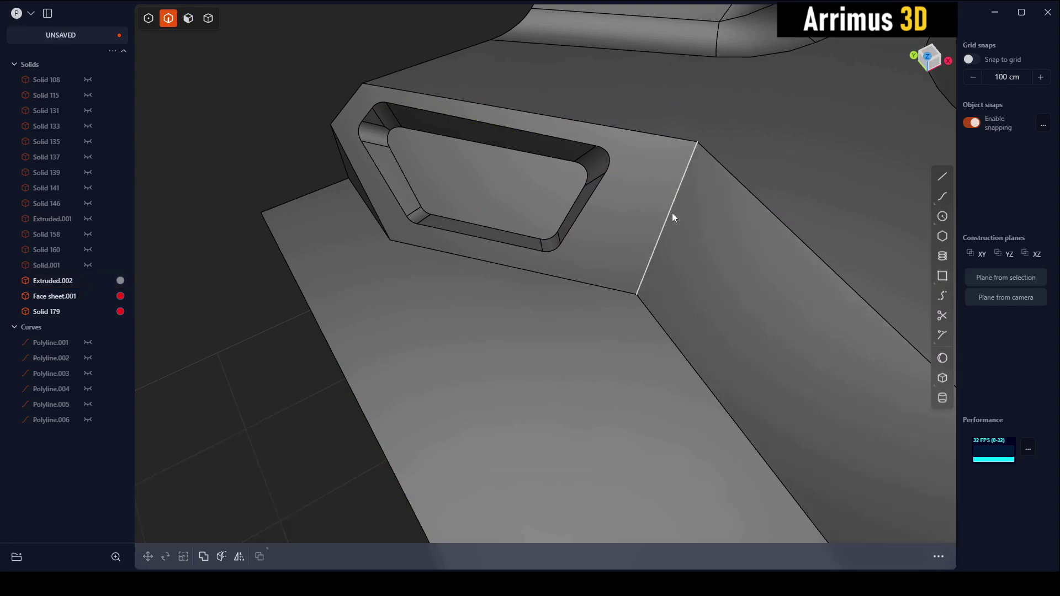
key(f)
click(690, 191)
mouse_move(690, 191)
middle_down()
mouse_move(590, 125)
mouse_move(640, 180)
mouse_move(618, 222)
mouse_move(618, 175)
middle_up()
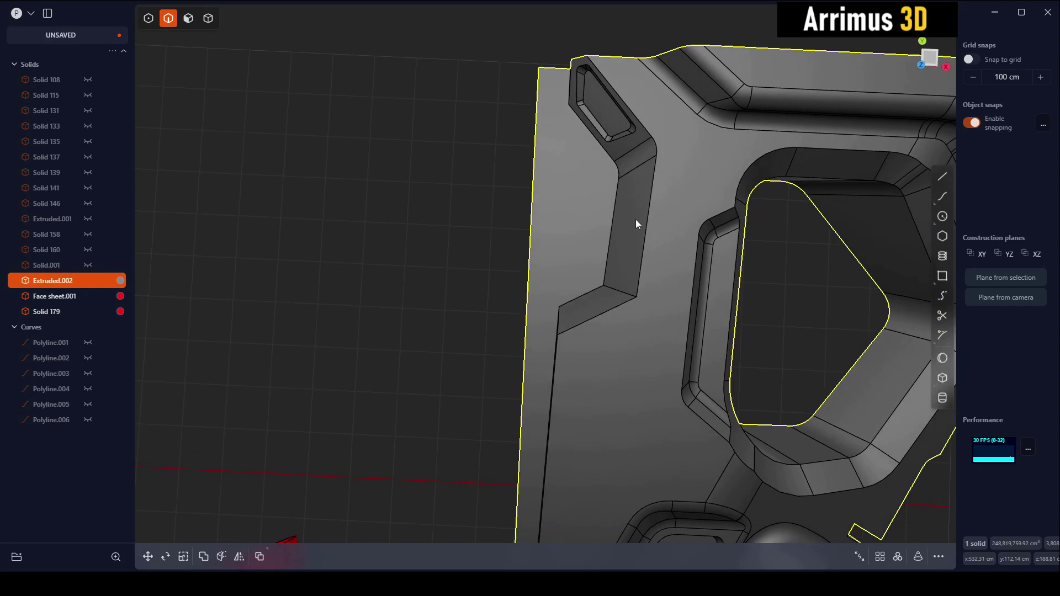
Step: Draw a small box and place it against the pocket housing
scroll(662, 232, up, 3)
click(943, 378)
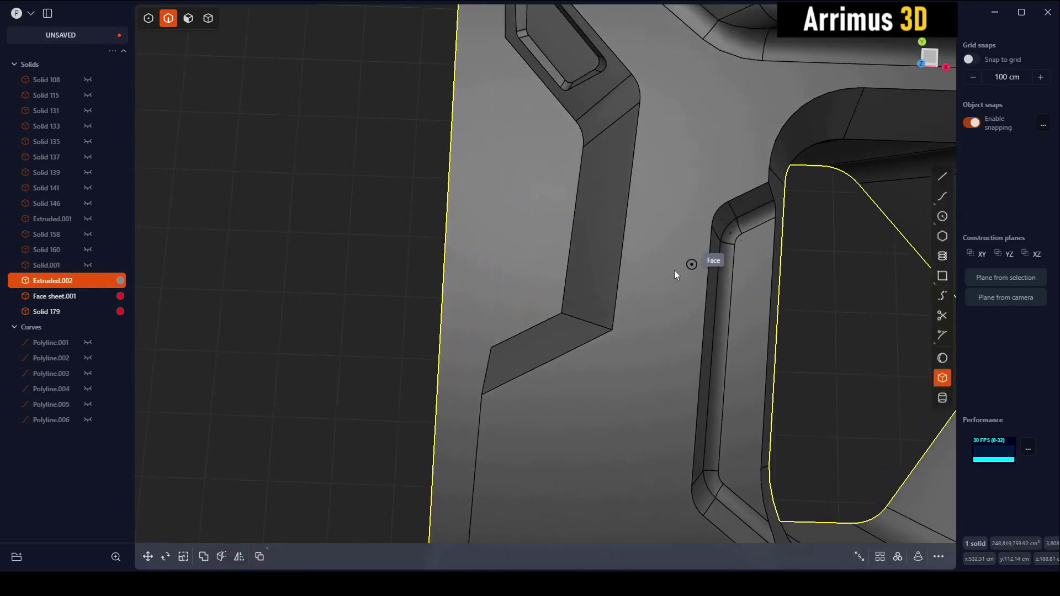
click(559, 204)
click(559, 181)
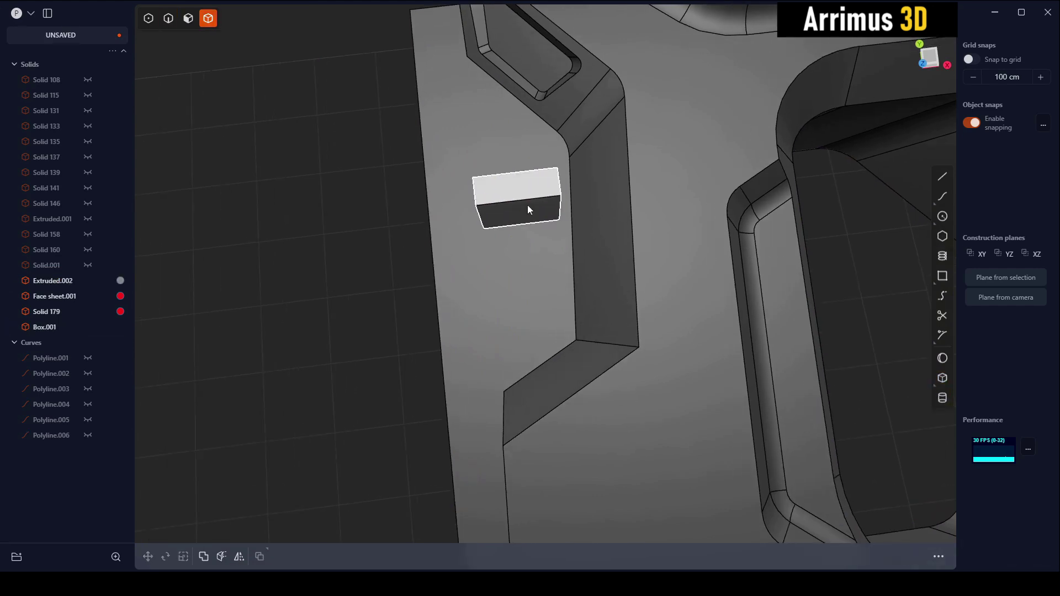
key(g)
middle_drag(543, 203, 539, 201)
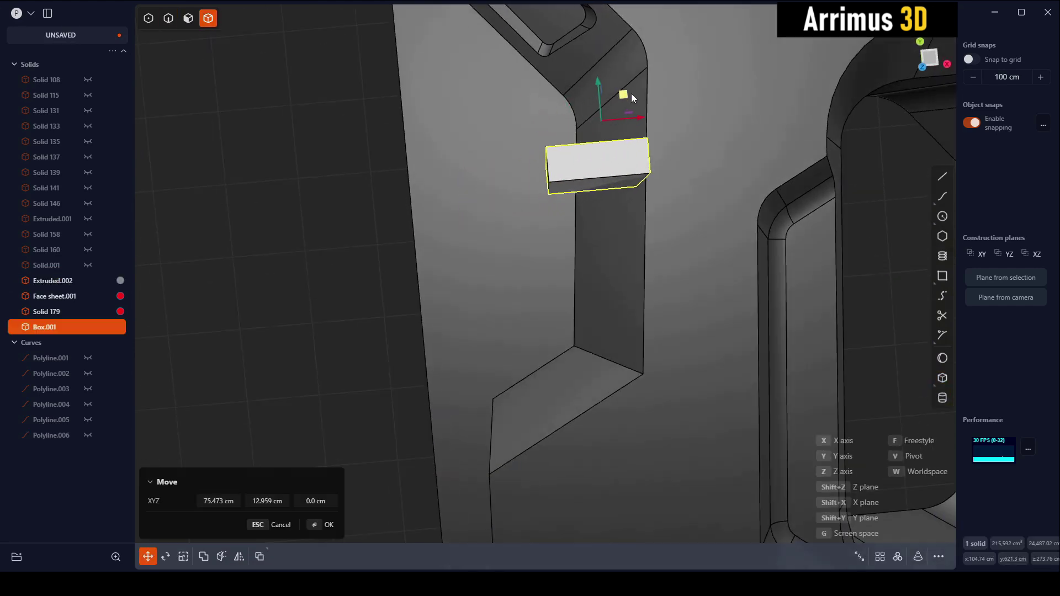
middle_drag(635, 190, 654, 120)
click(604, 158)
Step: Lower the box about 7.8 cm into the panel and offset its top face down
middle_drag(604, 158, 640, 170)
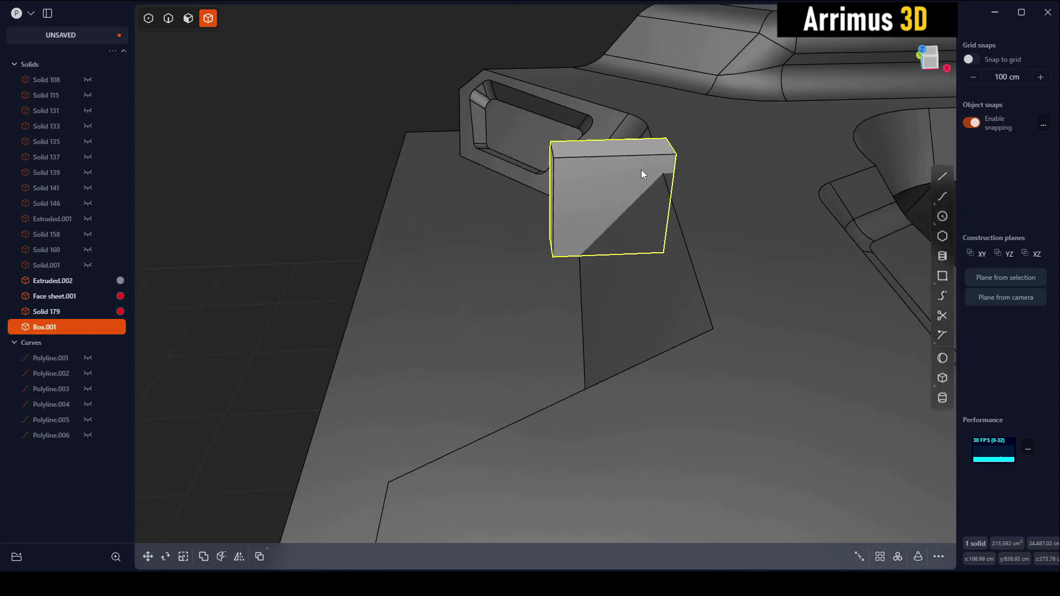
key(g)
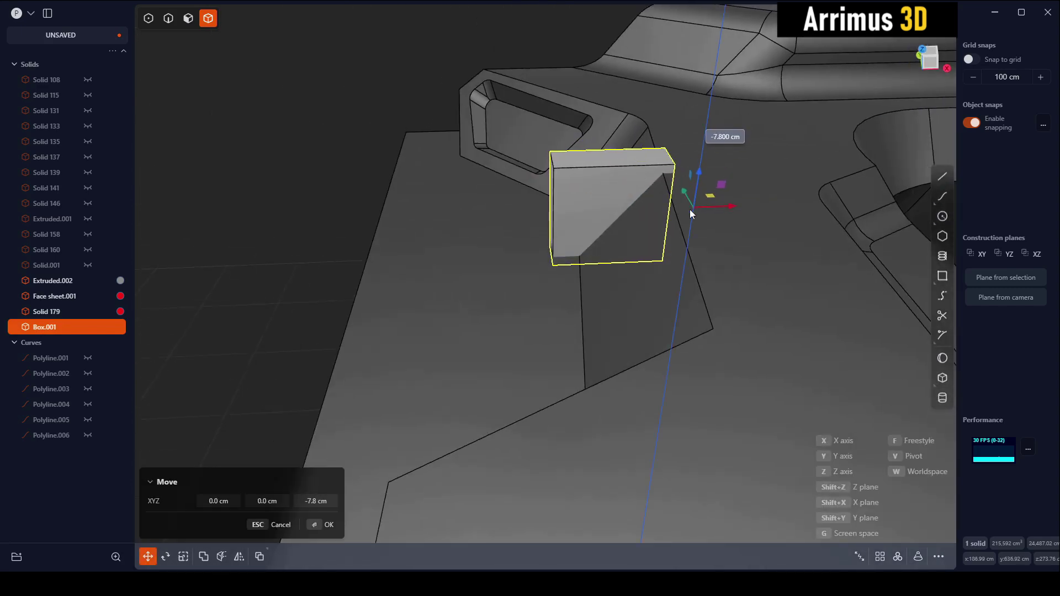
click(657, 227)
mouse_move(657, 228)
middle_down()
mouse_move(559, 227)
mouse_move(584, 173)
middle_up()
key(3)
click(562, 226)
key(o)
drag(584, 173, 579, 187)
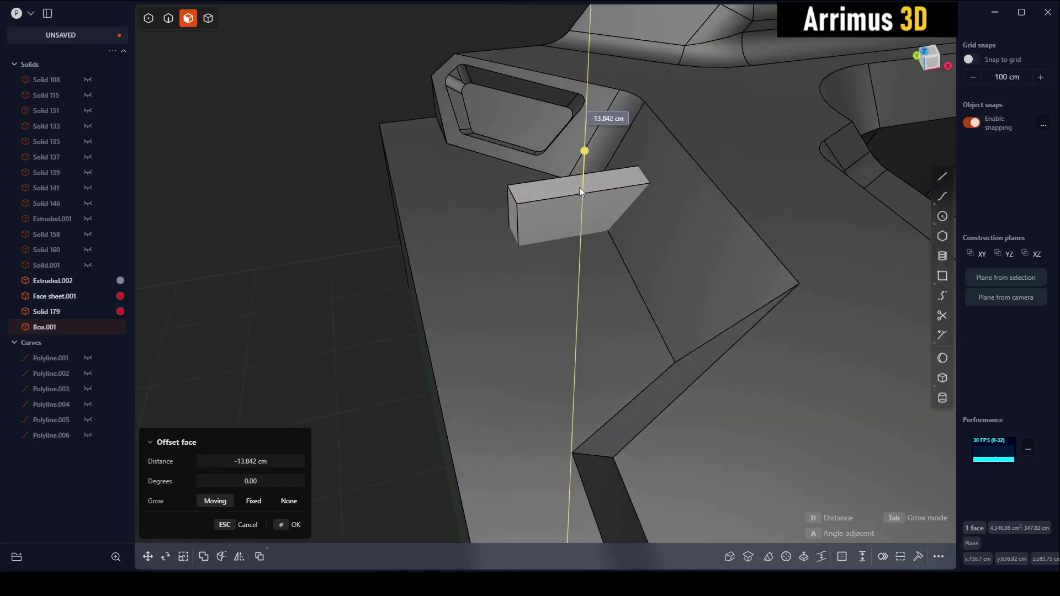
Step: Duplicate the box below the first and union both boxes into the panel
key(4)
key(ctrl+d)
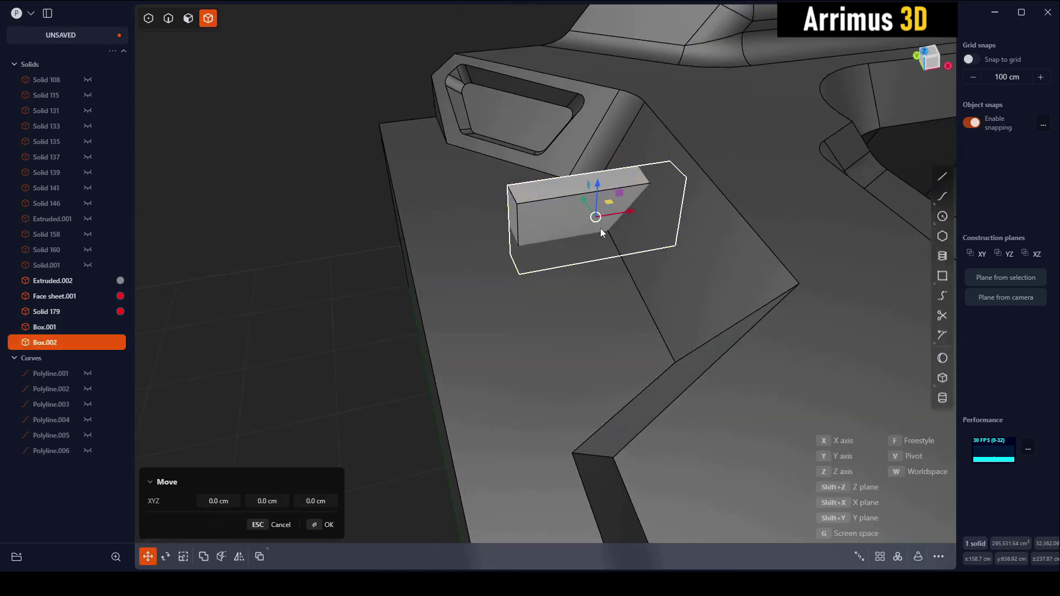
drag(601, 229, 604, 307)
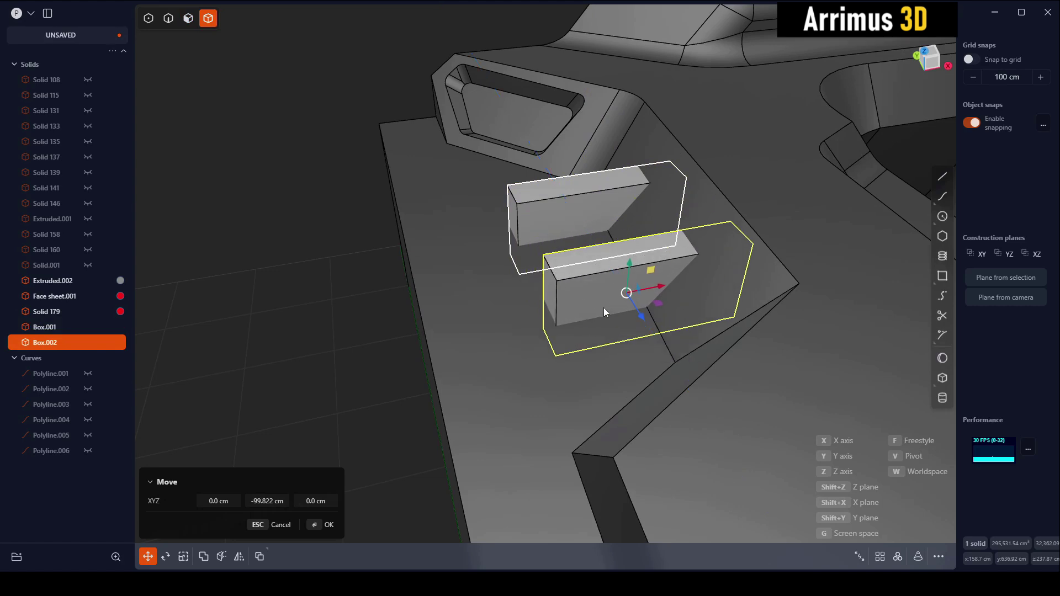
click(604, 307)
click(488, 287)
shift+click(624, 273)
shift+click(585, 207)
key(shift+b)
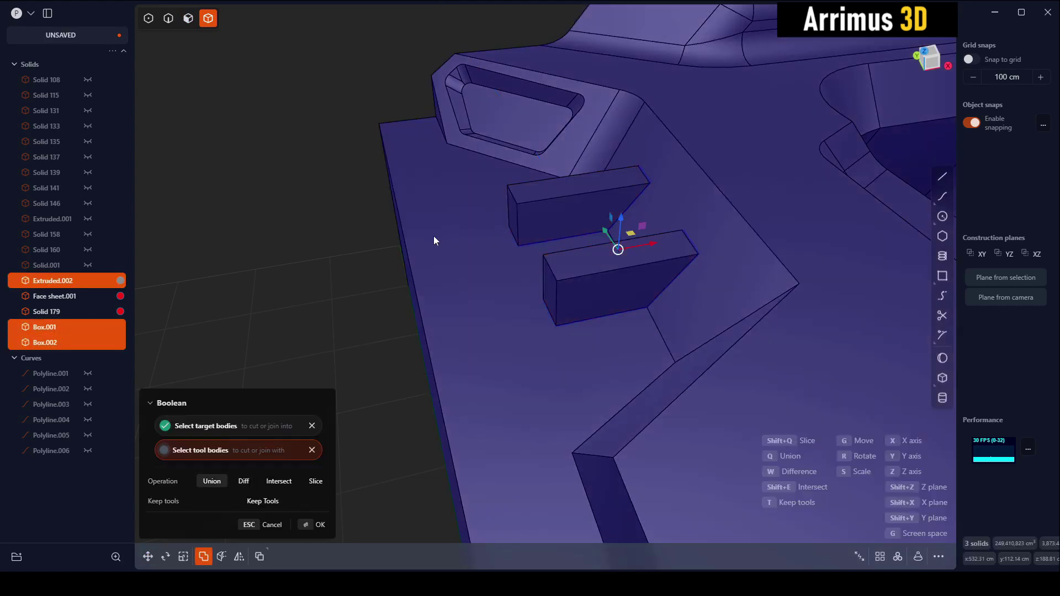
key(Return)
mouse_move(290, 279)
middle_down()
mouse_move(405, 284)
mouse_move(531, 253)
middle_up()
key(3)
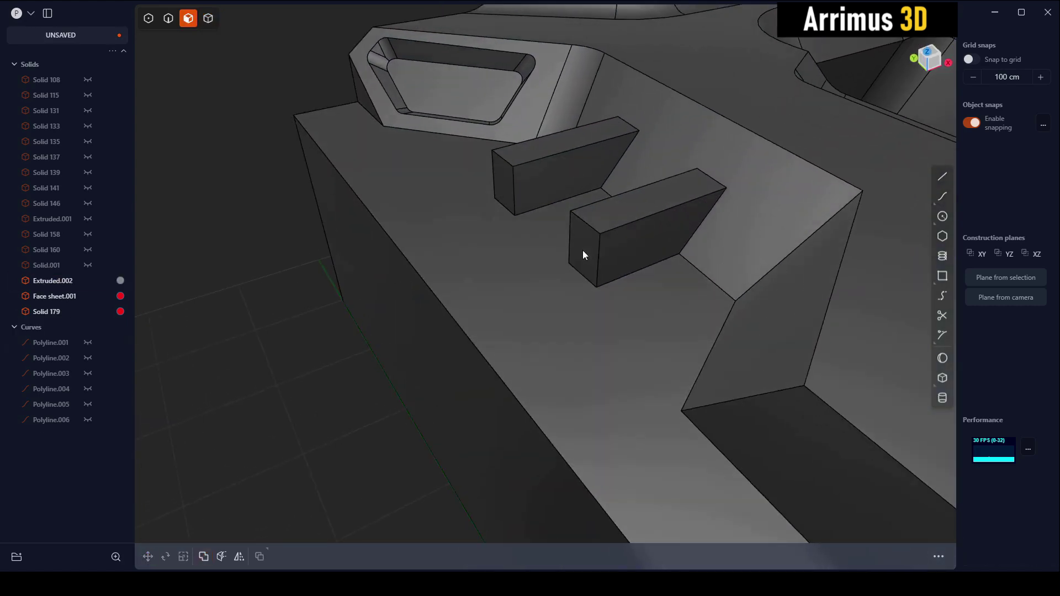
click(583, 255)
Step: Slant both small blocks' end faces by about 27 degrees
shift+click(506, 181)
key(r)
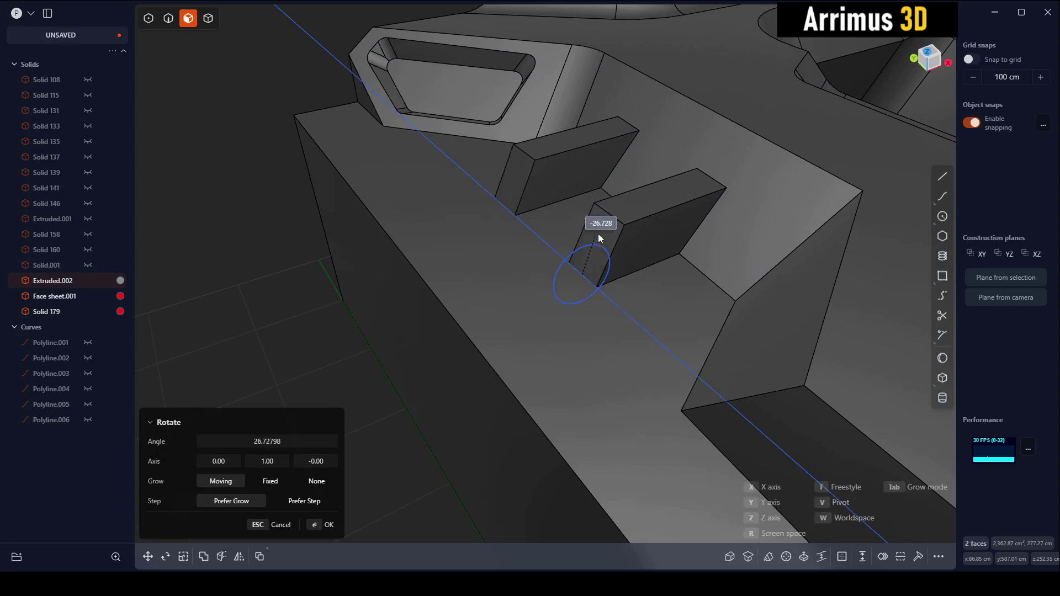
key(o)
mouse_move(624, 221)
middle_down()
mouse_move(545, 270)
mouse_move(585, 224)
mouse_move(522, 227)
mouse_move(638, 180)
middle_up()
key(Escape)
Step: Mirror the half panel to create the other half of the mask
scroll(638, 180, down, 3)
middle_drag(668, 221, 654, 296)
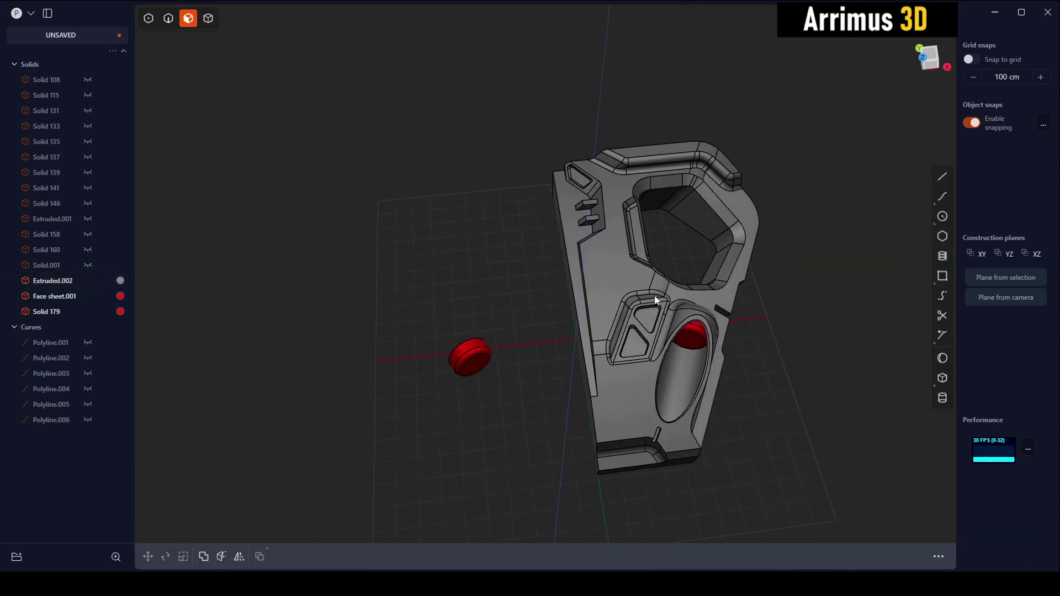
click(655, 299)
key(m)
click(780, 333)
mouse_move(784, 327)
middle_down()
mouse_move(727, 362)
mouse_move(731, 301)
mouse_move(729, 354)
middle_up()
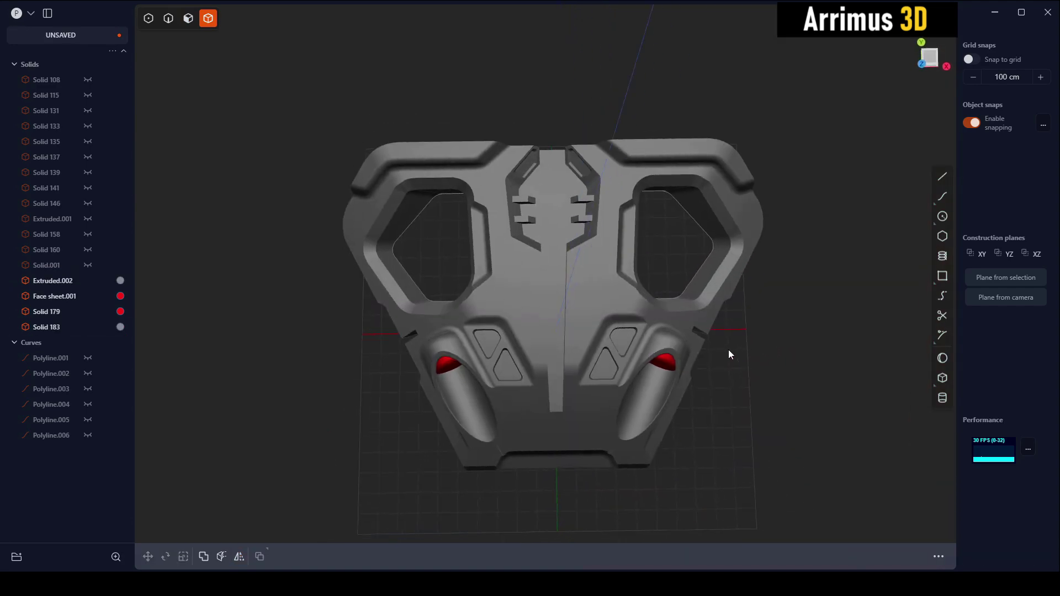
Step: Check the mask from the Top view and delete the two blocks on the right half
scroll(639, 237, up, 2)
click(930, 53)
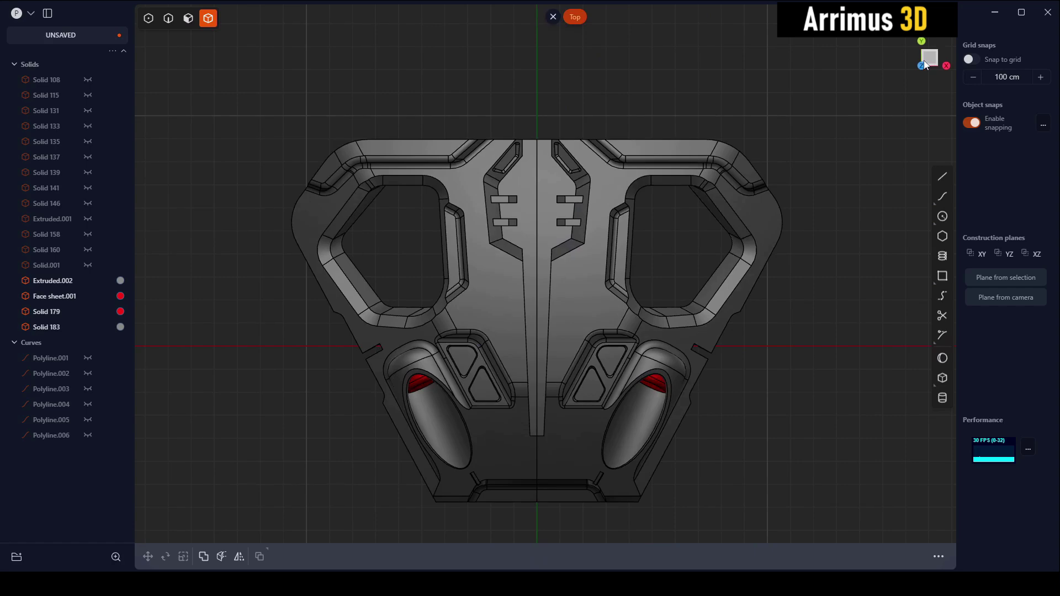
key(l)
scroll(608, 144, up, 3)
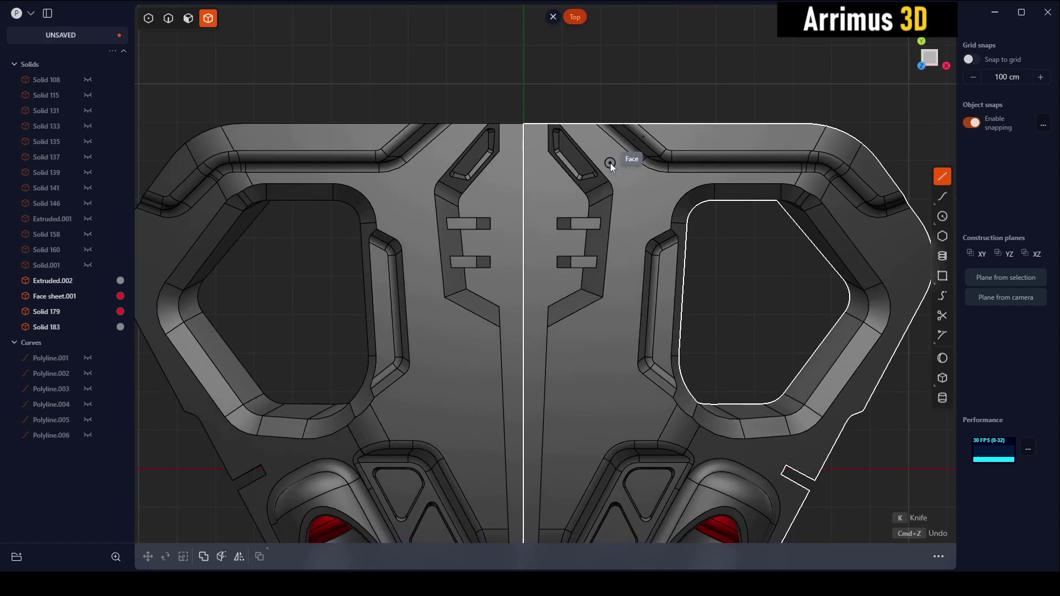
key(Escape)
middle_drag(585, 226, 542, 195)
drag(542, 191, 647, 294)
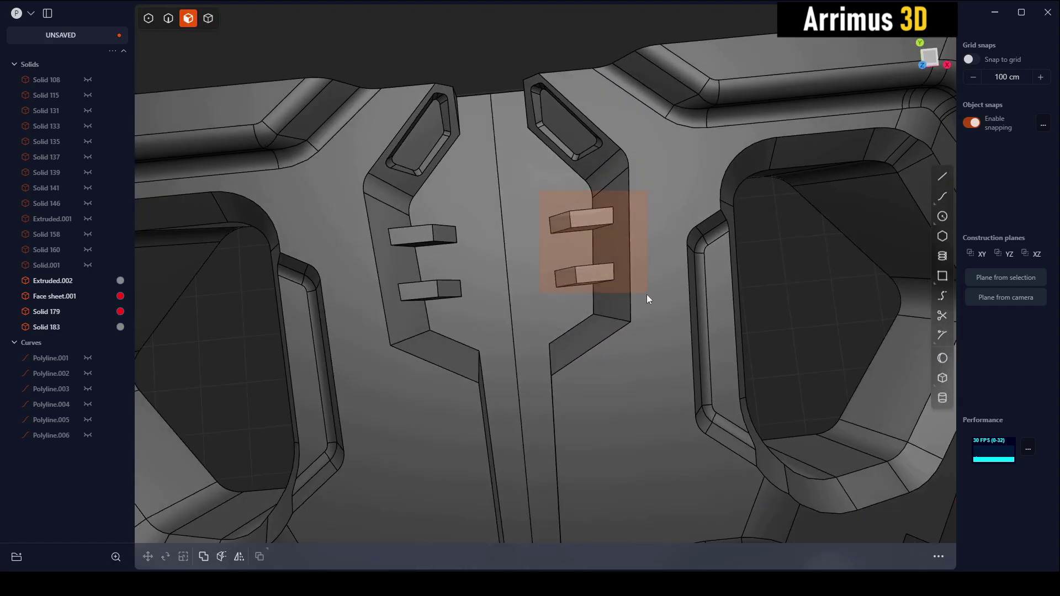
key(Delete)
Step: Offset the long centre face, then return the offset to zero
middle_drag(642, 293, 595, 211)
mouse_move(594, 211)
mouse_down()
mouse_move(592, 295)
mouse_move(591, 270)
mouse_up()
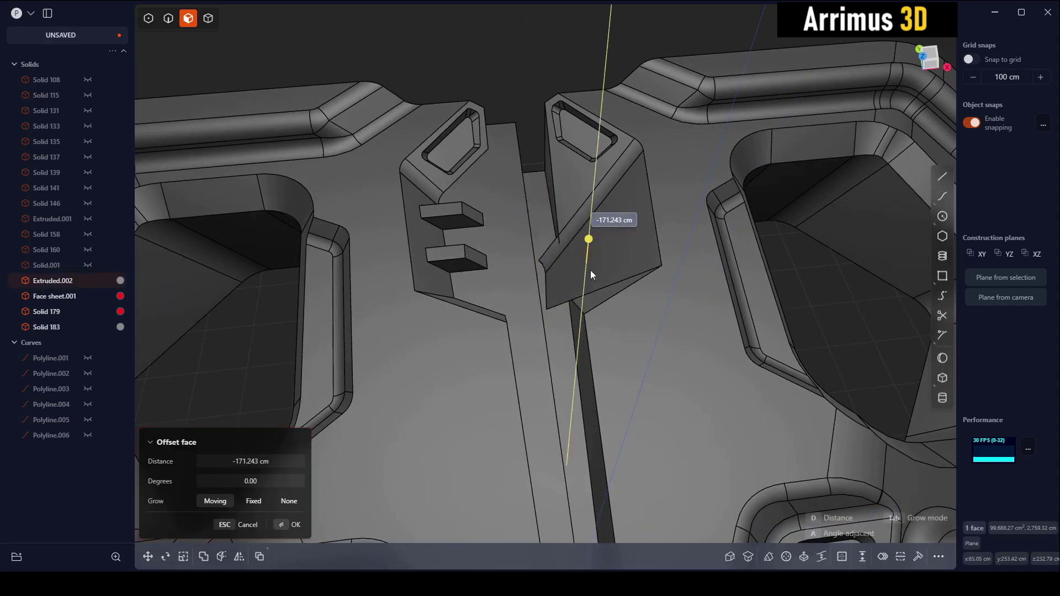
mouse_move(591, 274)
middle_down()
mouse_move(576, 64)
mouse_move(523, 220)
mouse_move(618, 144)
mouse_move(760, 207)
mouse_move(544, 208)
mouse_move(738, 227)
mouse_move(563, 232)
mouse_move(572, 276)
mouse_move(577, 266)
middle_up()
key(Escape)
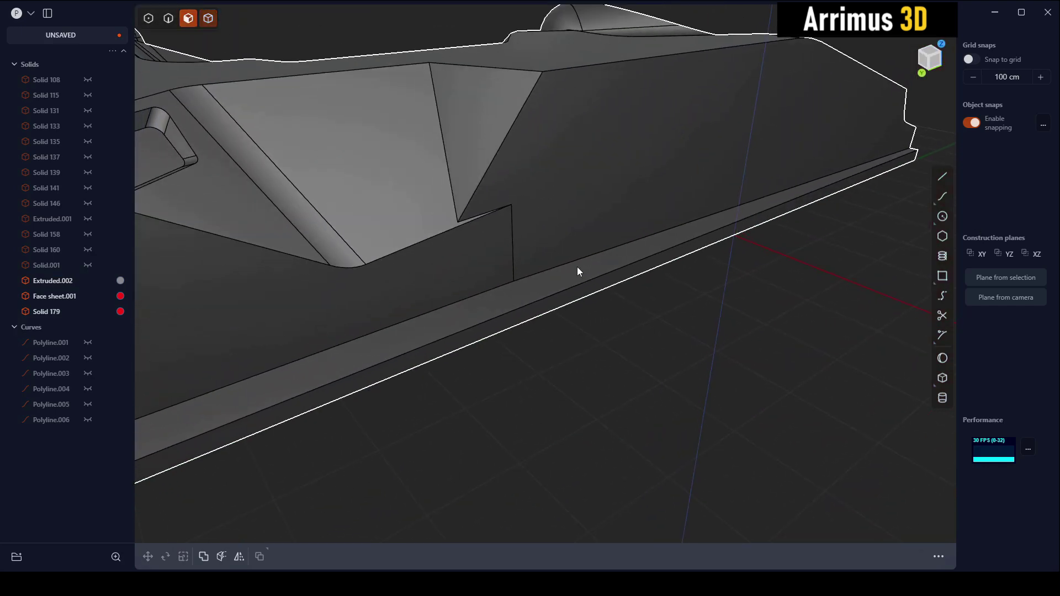
Step: Try offsetting the faces along the panel's bottom edge, then cancel the offset
key(3)
click(578, 266)
key(o)
key(Escape)
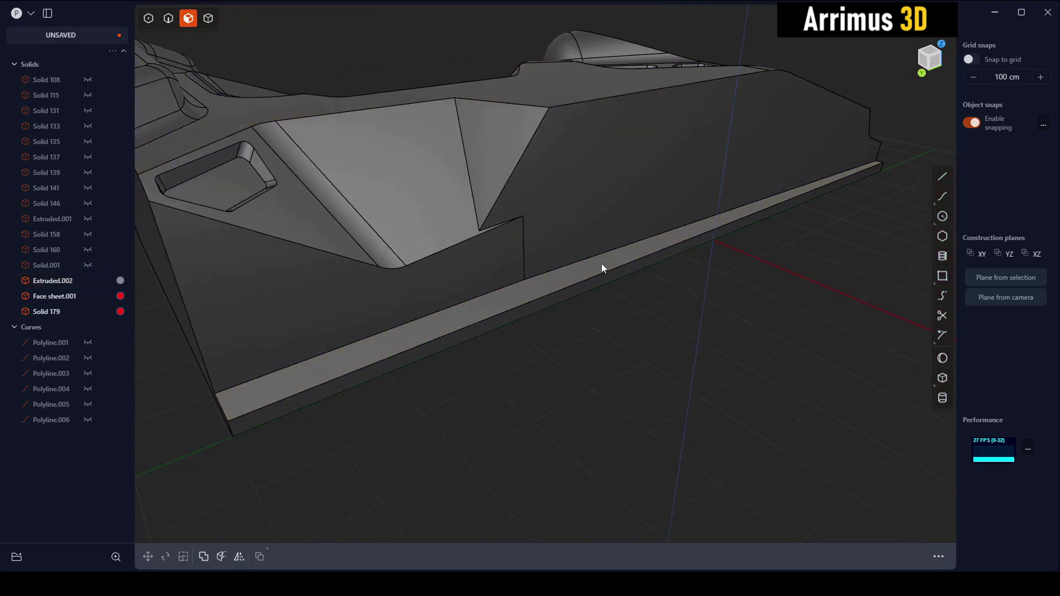
click(601, 264)
key(o)
key(Escape)
Step: Select the mask panel solid and run a command found by searching 'de'
key(4)
click(608, 227)
key(g)
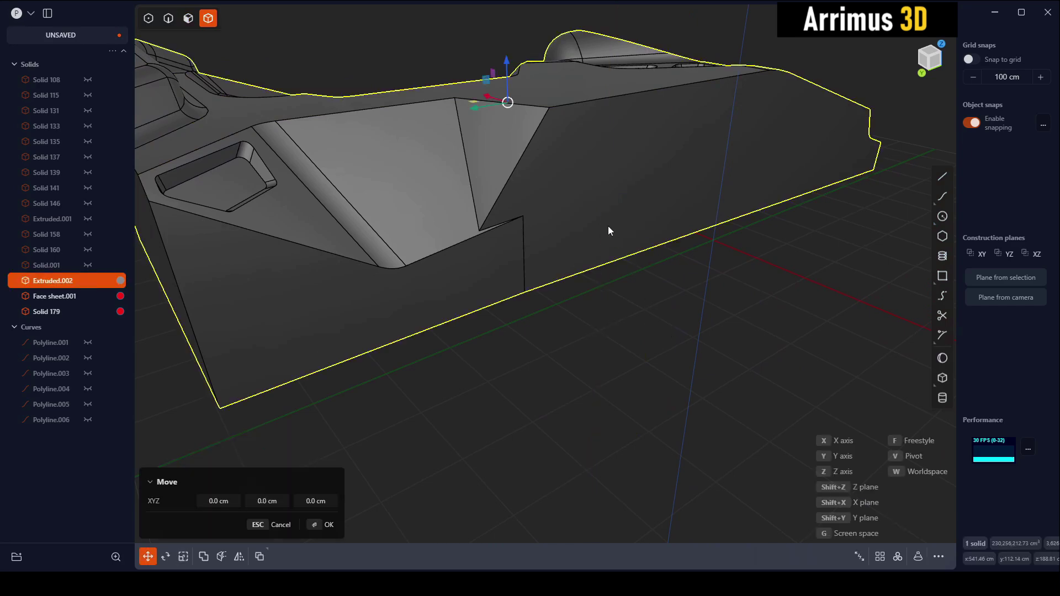
key(e)
key(Escape)
right_click(608, 206)
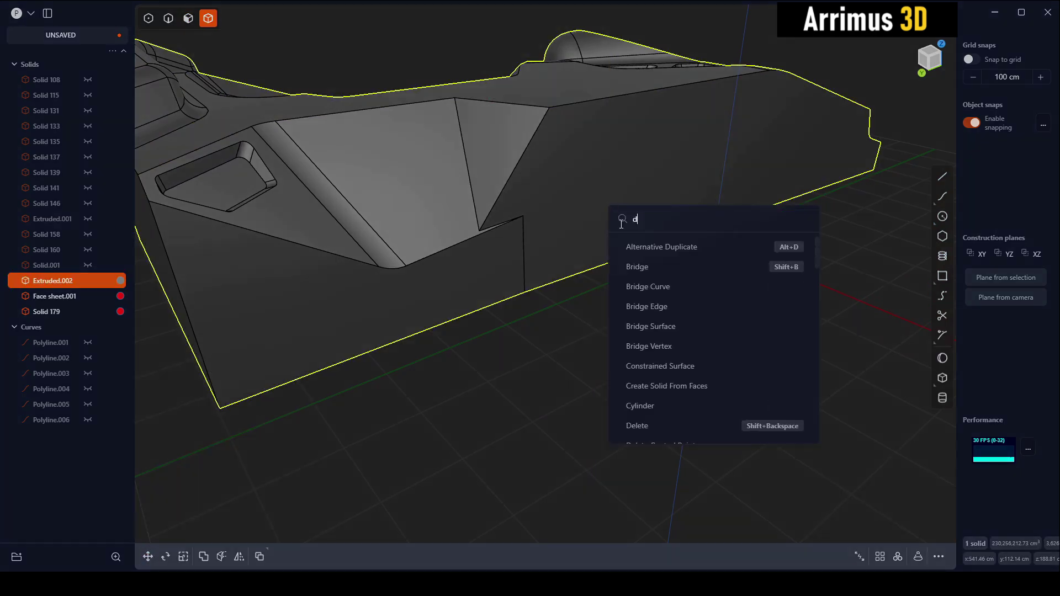
text(de)
click(661, 356)
Step: Select the mask half and preview a mirror, then cancel it
scroll(670, 310, down, 5)
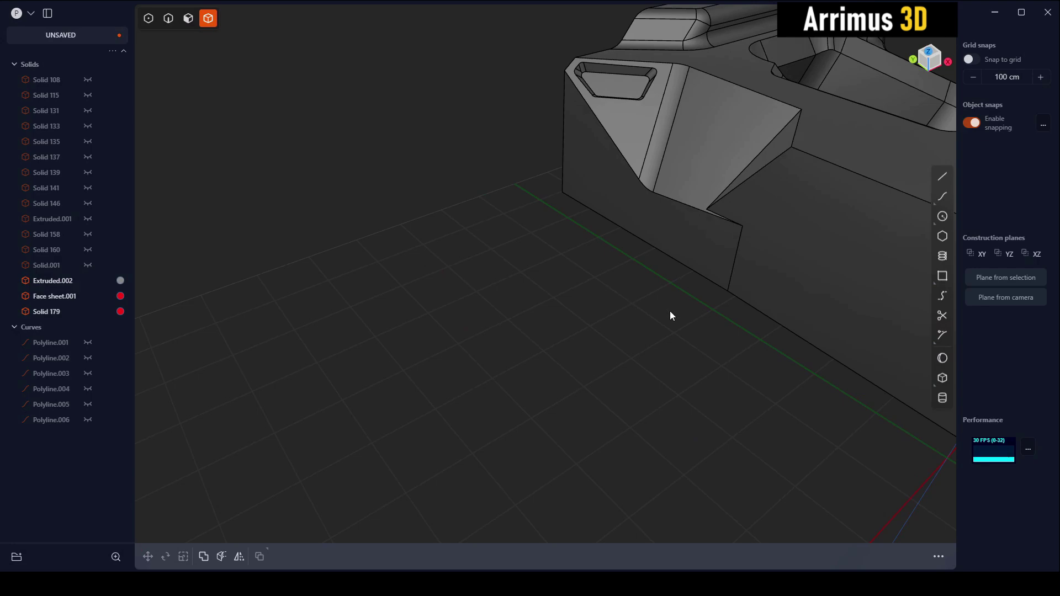
middle_drag(659, 217, 725, 270)
click(712, 260)
key(alt+x)
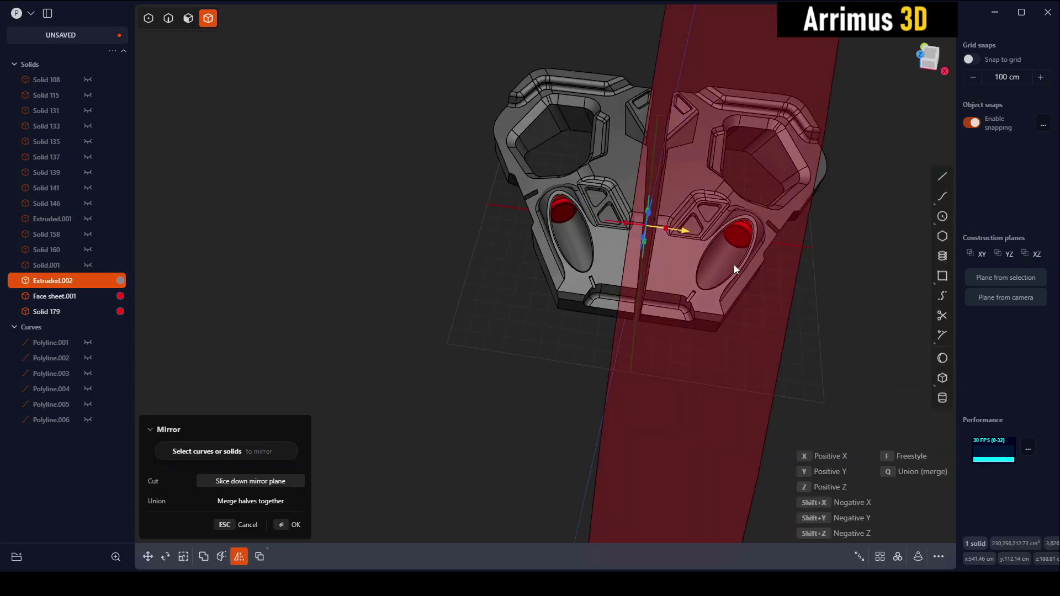
key(Escape)
Step: Draw a five-point angled line across the mask half's long side face
middle_drag(609, 213, 628, 177)
scroll(611, 247, up, 3)
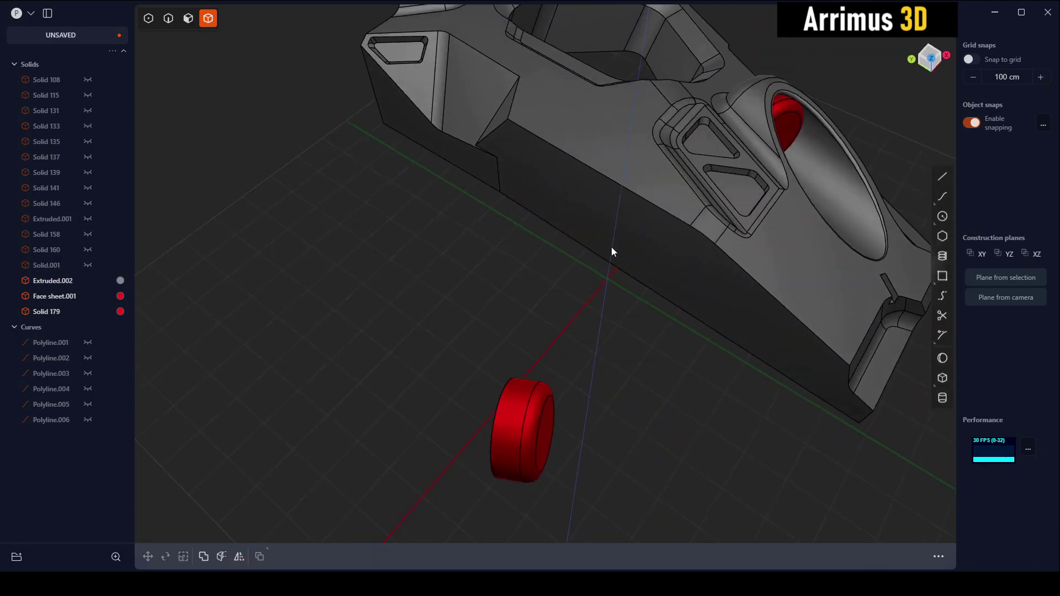
scroll(604, 286, up, 3)
scroll(604, 286, up, 3)
scroll(657, 274, up, 2)
key(l)
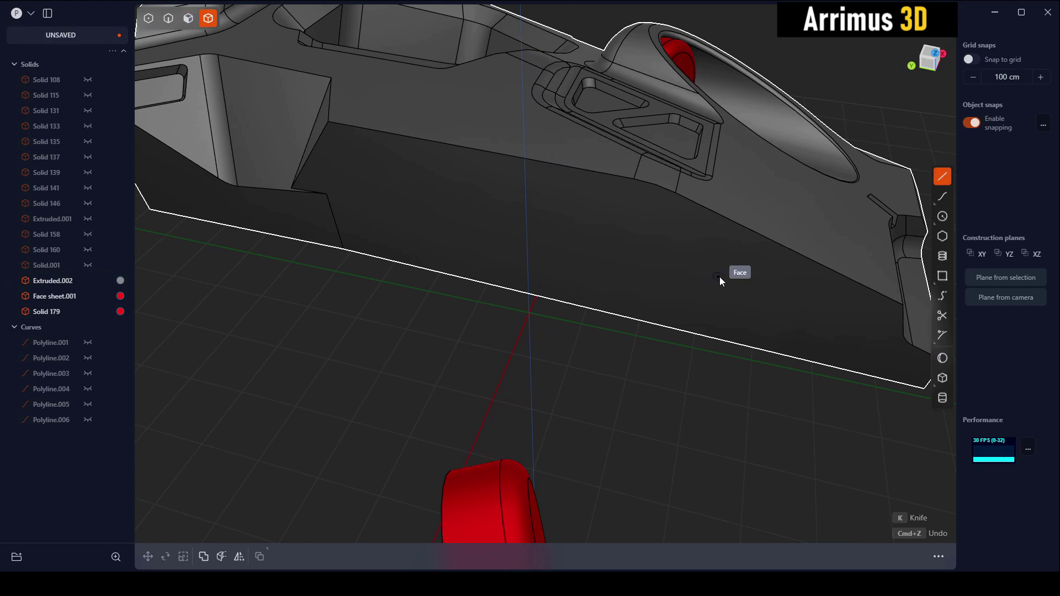
scroll(720, 277, up, 3)
click(393, 264)
click(390, 214)
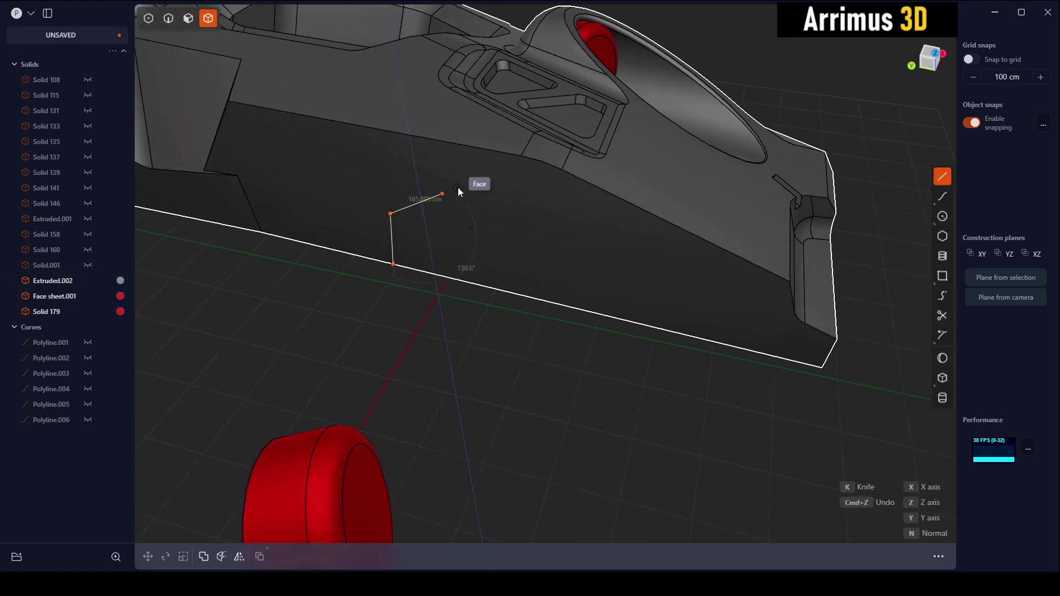
click(458, 187)
click(584, 210)
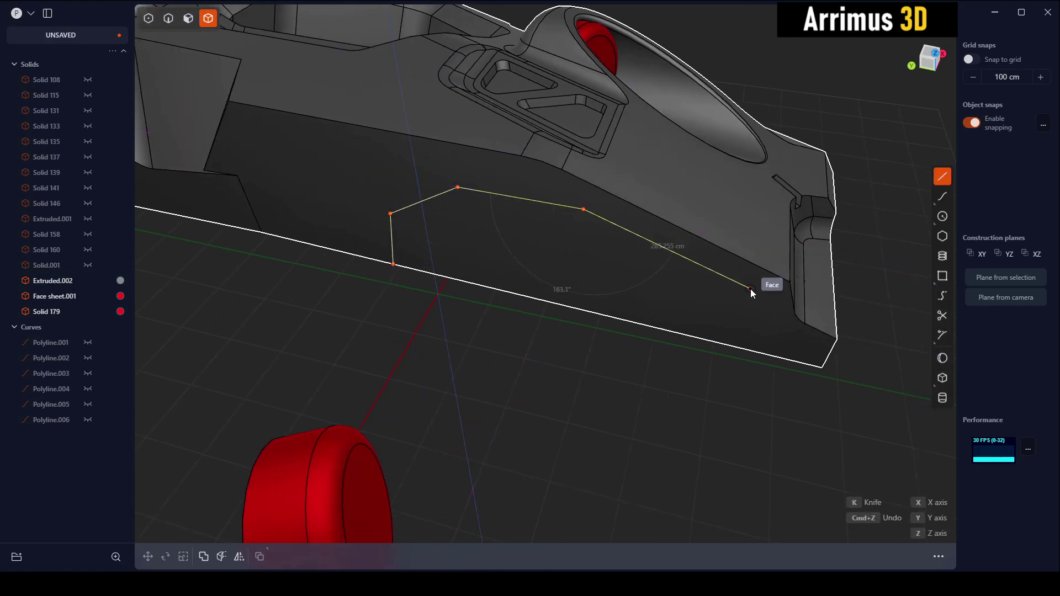
click(750, 289)
Step: Select the strip split off by the line and offset it
click(766, 333)
click(829, 360)
key(o)
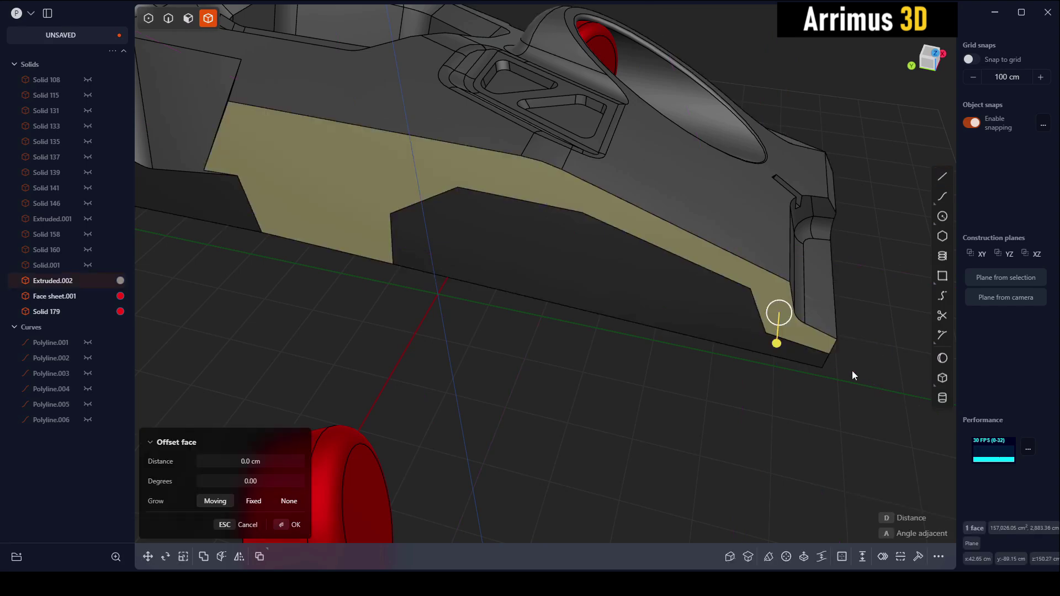
mouse_move(853, 370)
middle_down()
mouse_move(660, 316)
mouse_move(541, 300)
middle_up()
click(541, 301)
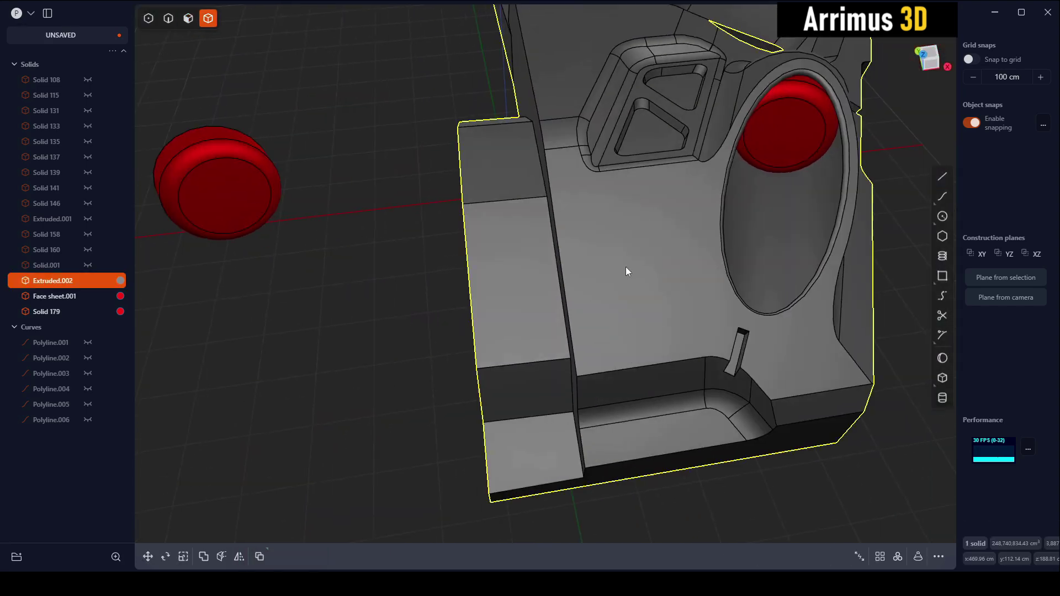
Step: Mirror the mask half, then undo the mirror
key(alt+x)
click(750, 306)
mouse_move(750, 306)
middle_down()
mouse_move(800, 280)
mouse_move(747, 297)
mouse_move(684, 244)
mouse_move(475, 203)
mouse_move(485, 204)
mouse_move(439, 178)
middle_up()
key(ctrl+z)
Step: Fillet an edge of the side step
key(2)
click(439, 178)
key(Escape)
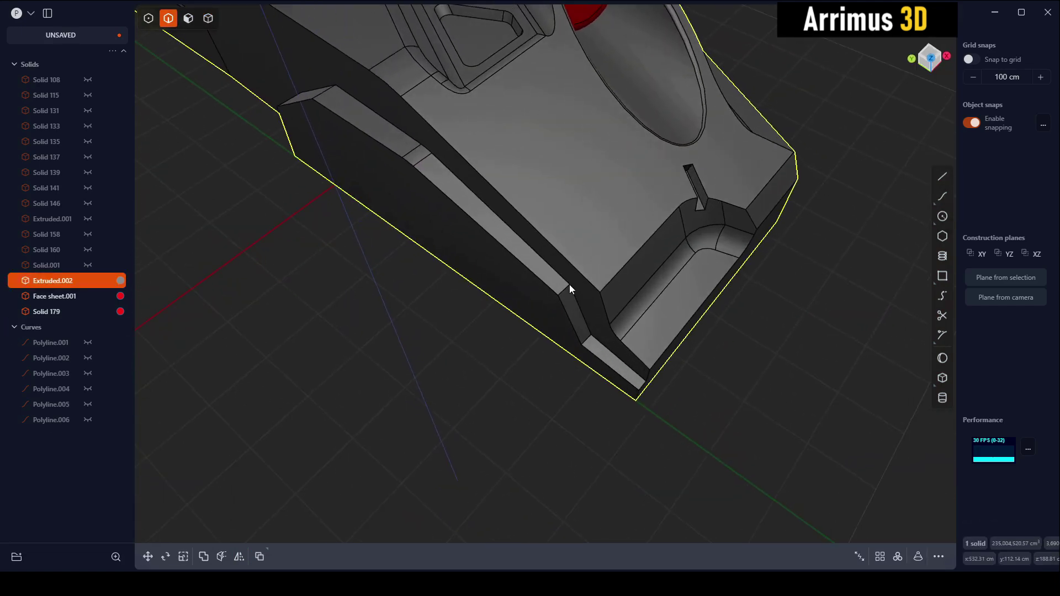
click(569, 284)
key(f)
drag(578, 336, 591, 339)
key(Return)
mouse_move(592, 339)
middle_down()
mouse_move(509, 277)
mouse_move(661, 220)
middle_up()
scroll(509, 276, up, 5)
Step: Fillet three edges of the new side ridge together
click(650, 178)
key(f)
click(528, 323)
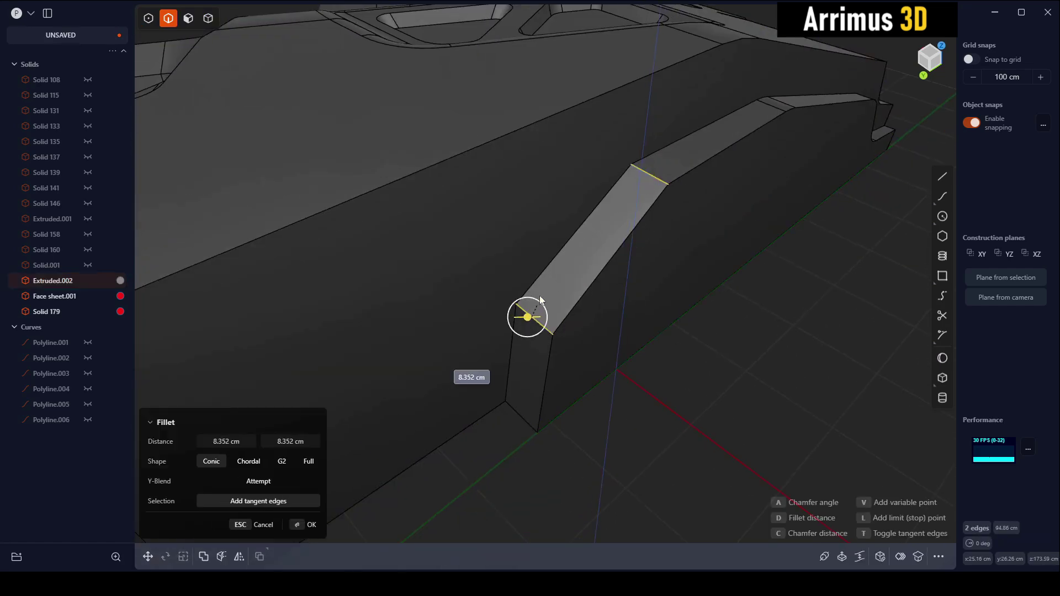
drag(527, 318, 542, 283)
scroll(684, 319, down, 5)
middle_drag(683, 319, 604, 248)
scroll(571, 134, up, 3)
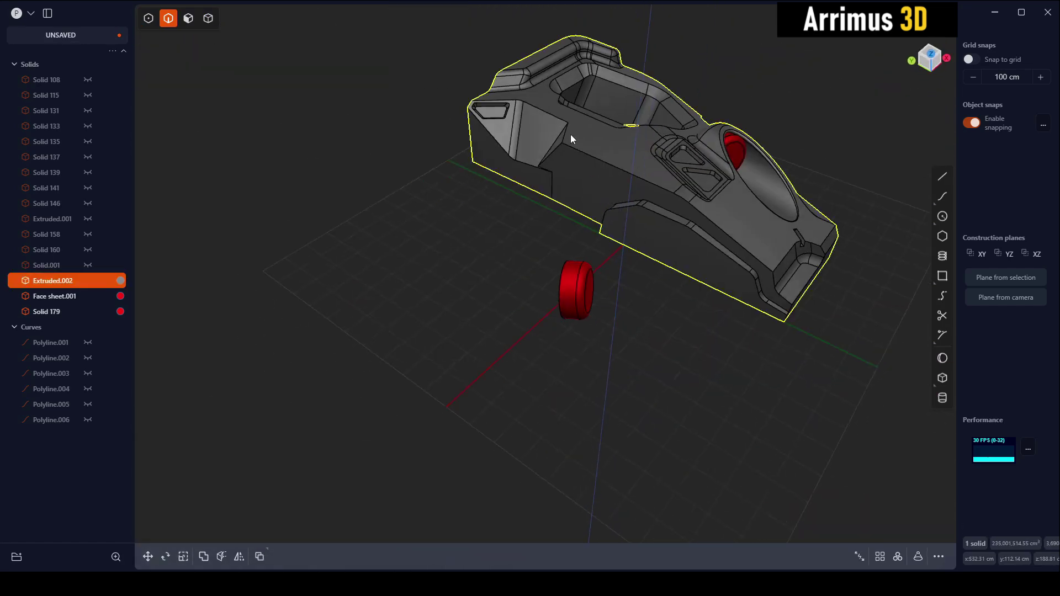
scroll(571, 141, up, 2)
middle_drag(571, 141, 581, 174)
click(562, 137)
scroll(570, 126, down, 2)
key(Return)
Step: Mirror the mask half to create Solid 185 as the opposite half
scroll(670, 249, up, 3)
mouse_move(670, 252)
middle_down()
mouse_move(823, 360)
mouse_move(741, 292)
mouse_move(767, 340)
mouse_move(746, 303)
mouse_move(737, 342)
mouse_move(728, 310)
mouse_move(691, 297)
middle_up()
key(alt+x)
key(Return)
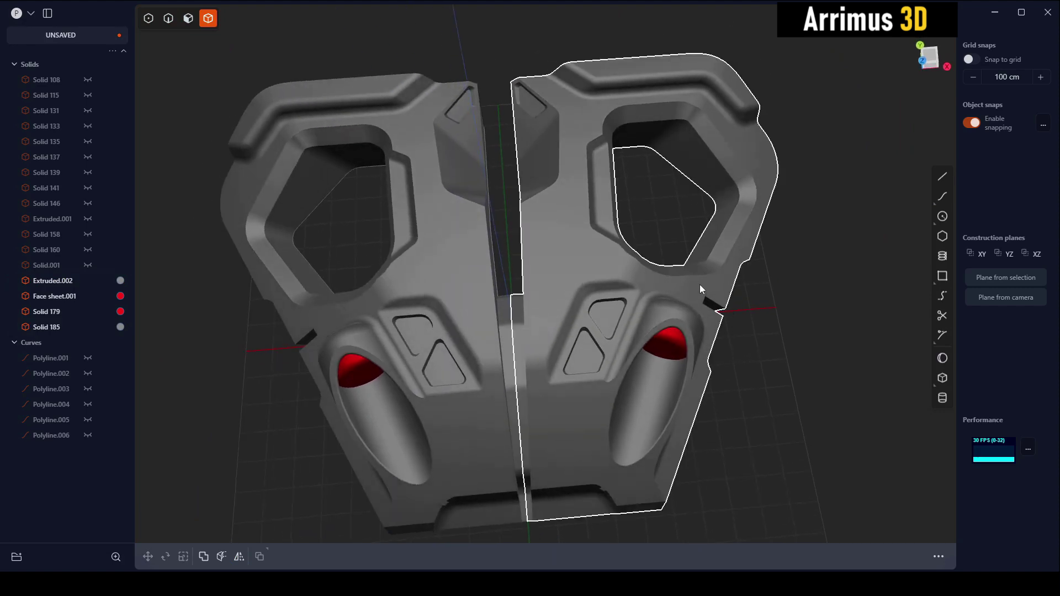
mouse_move(675, 284)
middle_down()
mouse_move(700, 300)
mouse_move(720, 284)
mouse_move(724, 259)
mouse_move(731, 269)
mouse_move(721, 279)
mouse_move(691, 276)
mouse_move(701, 261)
mouse_move(700, 276)
mouse_move(694, 267)
mouse_move(800, 337)
middle_up()
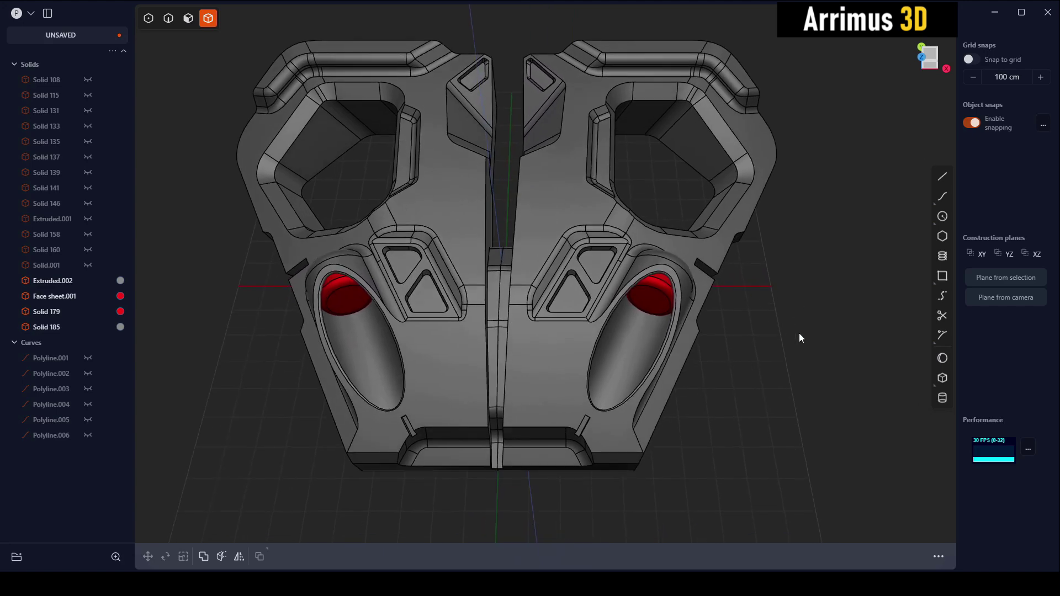
Step: Create a sphere beside the mask half by placing its centre and radius
click(943, 358)
scroll(700, 267, up, 3)
scroll(658, 264, up, 3)
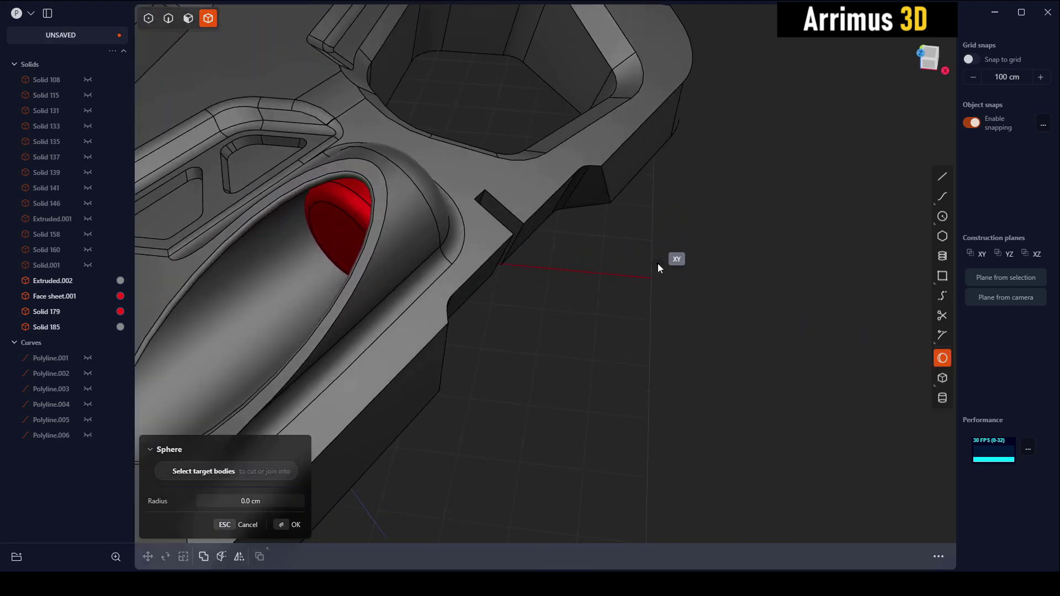
scroll(634, 279, up, 3)
click(634, 279)
click(635, 260)
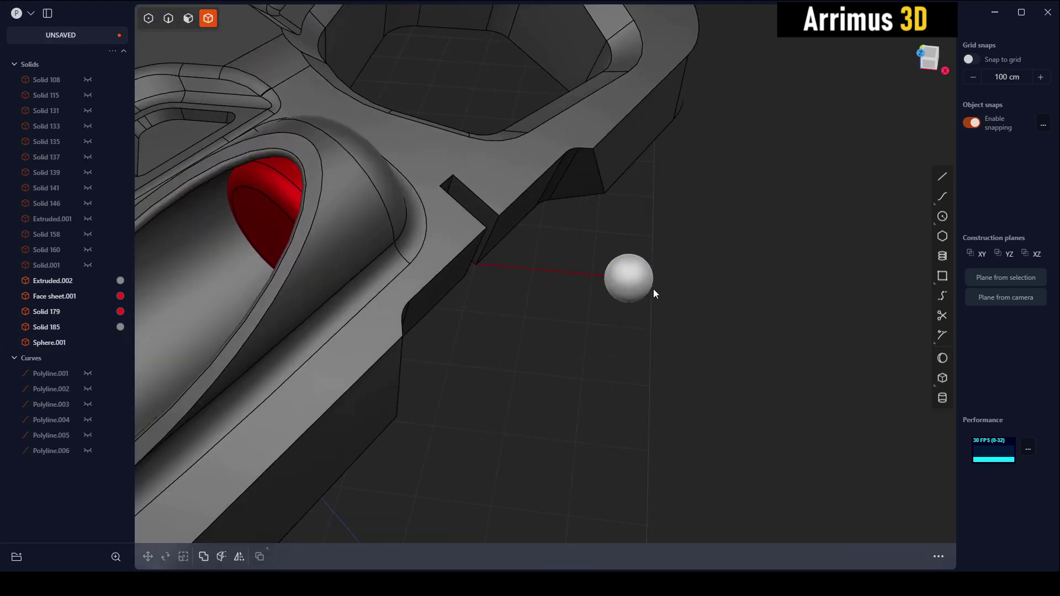
scroll(665, 277, down, 1)
scroll(665, 277, up, 1)
click(667, 316)
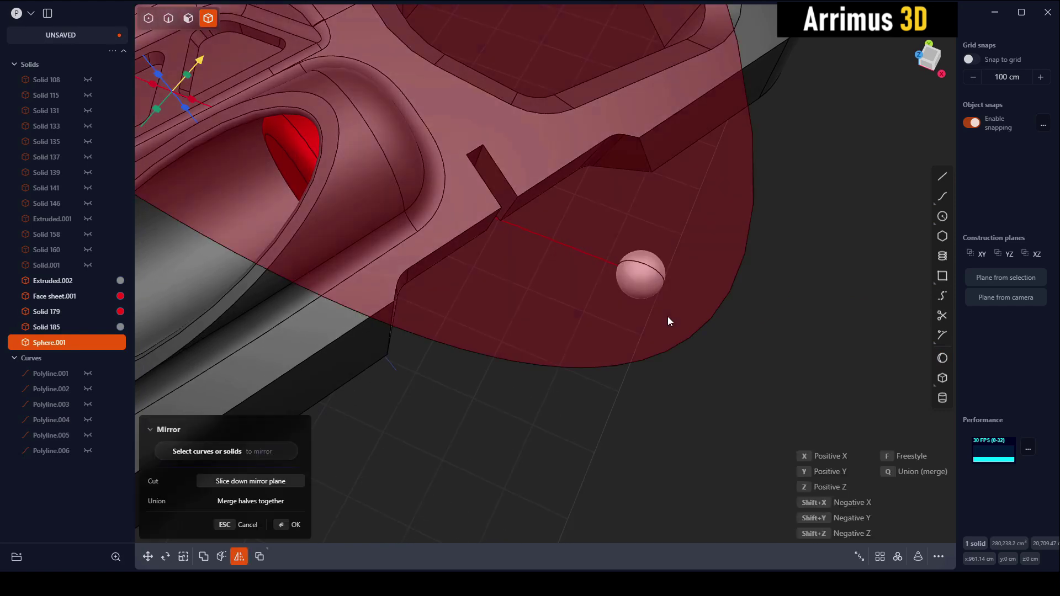
Step: Extrude the half sphere's flat face 23.501 cm
key(ctrl+z)
click(647, 291)
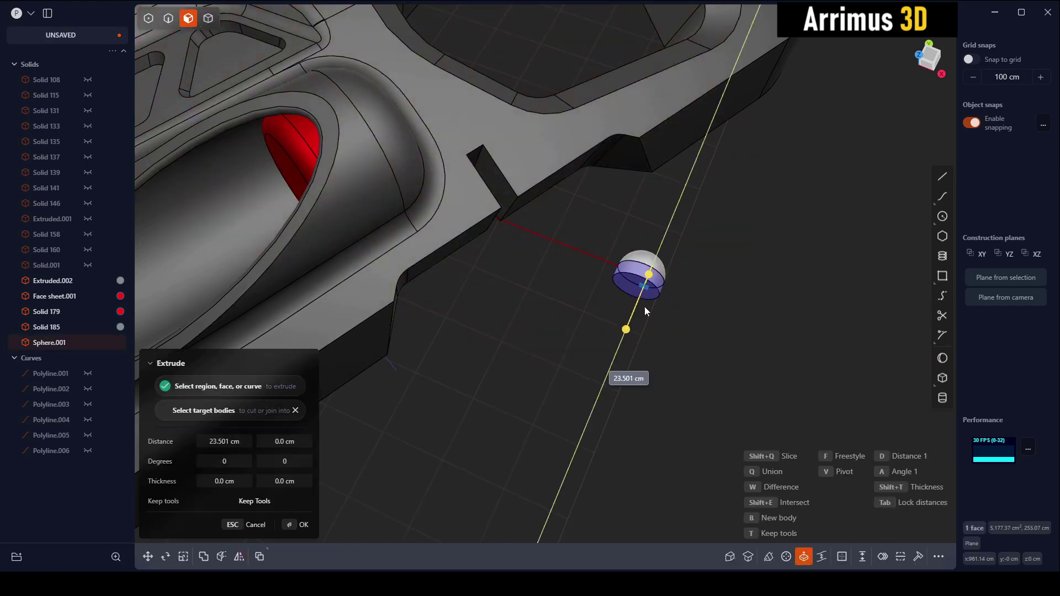
click(632, 336)
Step: Mirror the stretched half and union both halves into one capsule
key(4)
key(alt+x)
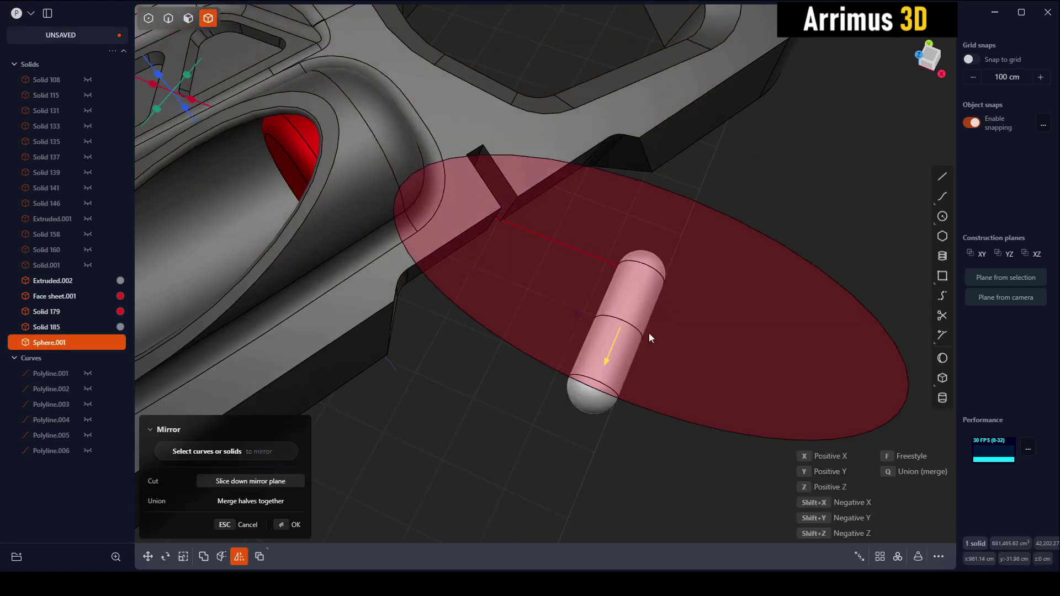
key(Return)
drag(674, 307, 578, 363)
key(shift+u)
key(Return)
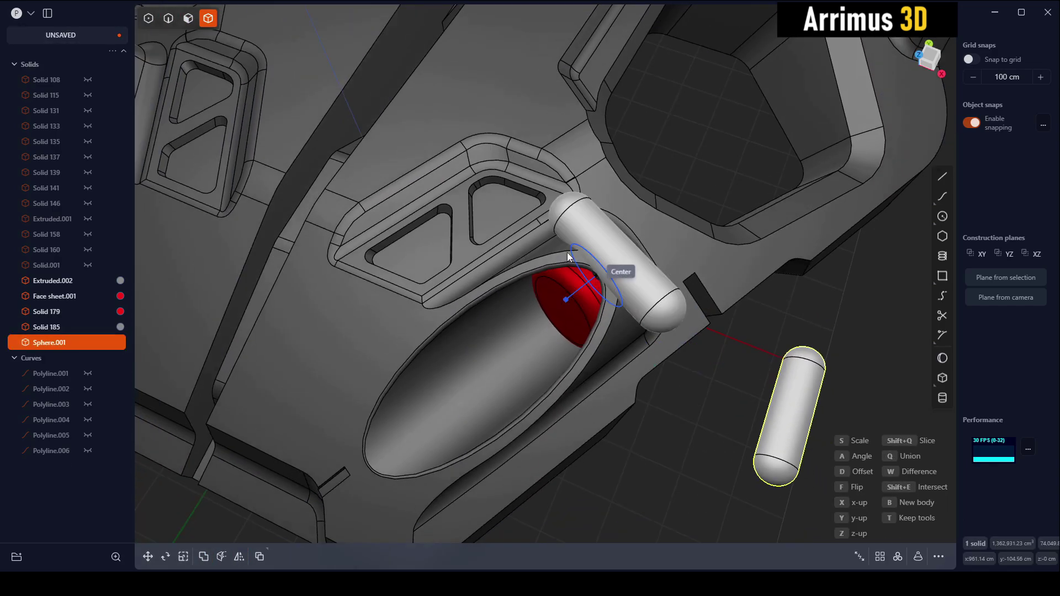
Step: Place the capsule on the mask's flat face and set its offset
middle_drag(623, 323, 578, 307)
scroll(552, 234, up, 3)
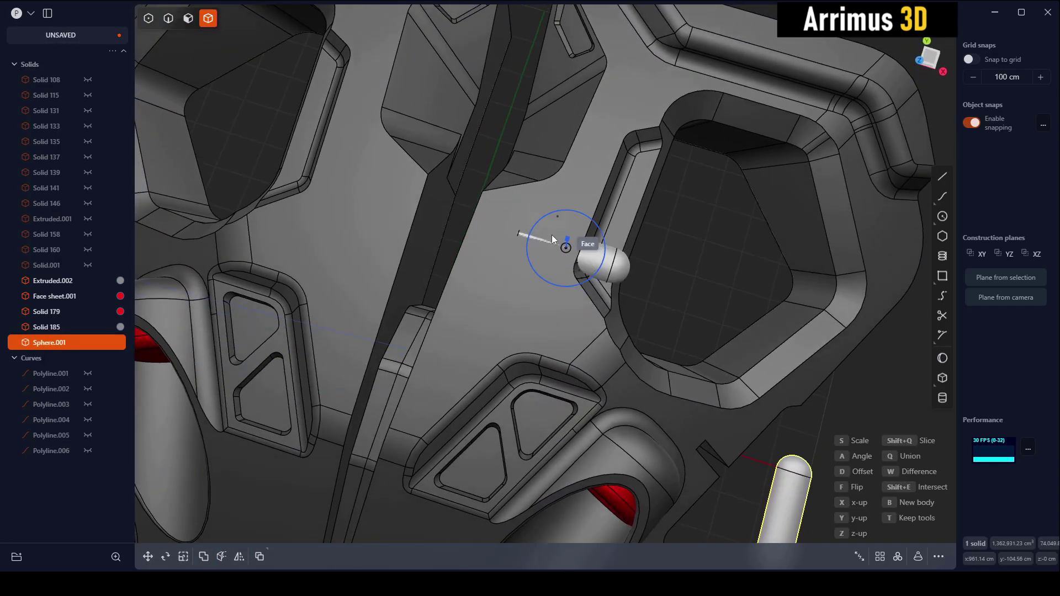
middle_drag(551, 234, 525, 342)
scroll(534, 286, up, 5)
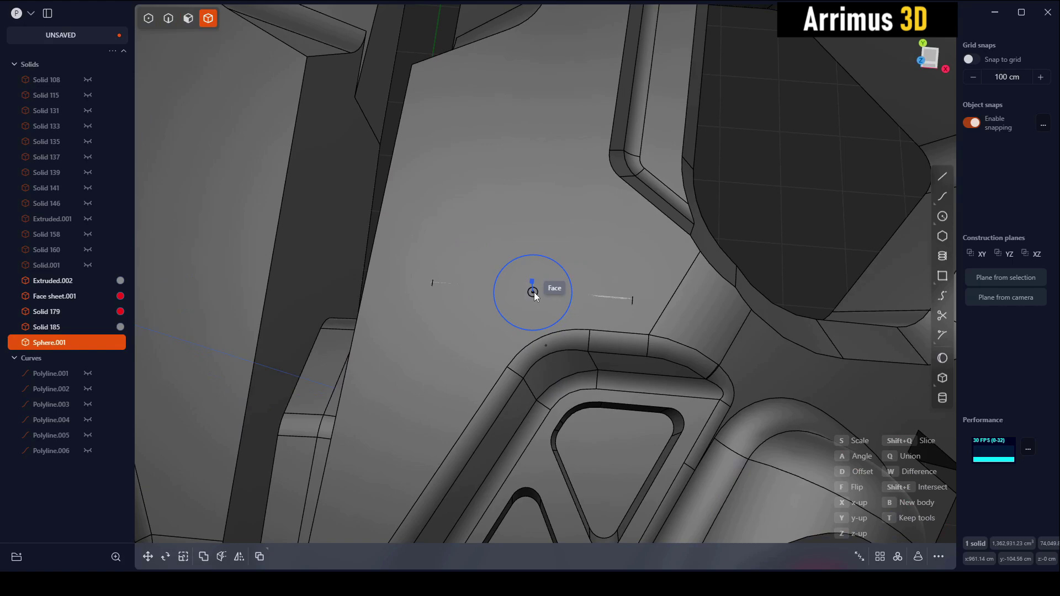
click(535, 292)
middle_drag(531, 294, 534, 287)
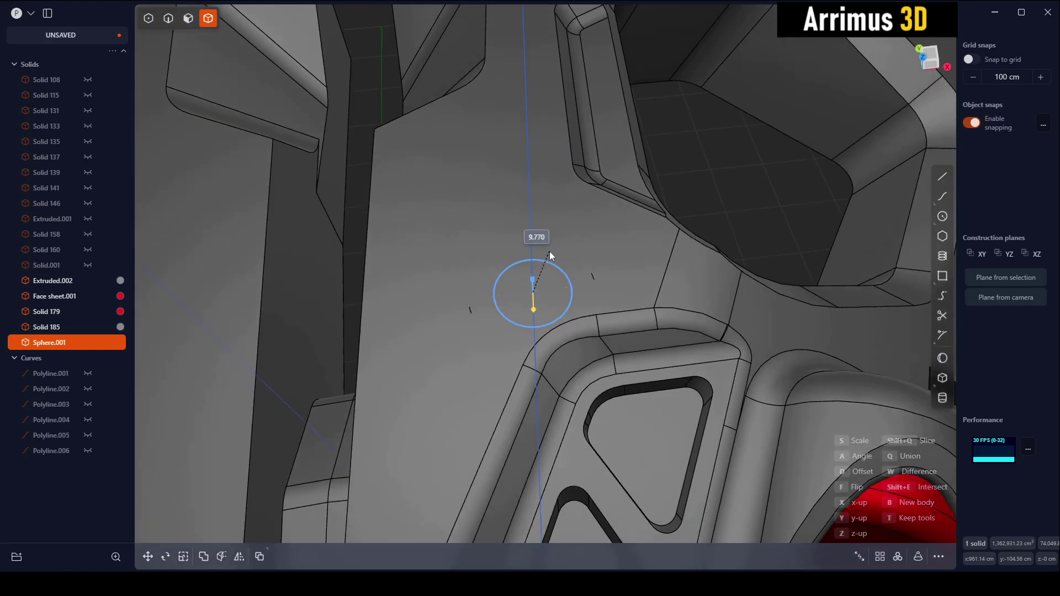
click(549, 260)
mouse_move(561, 254)
middle_down()
mouse_move(563, 242)
mouse_move(542, 254)
mouse_move(558, 261)
middle_up()
key(d)
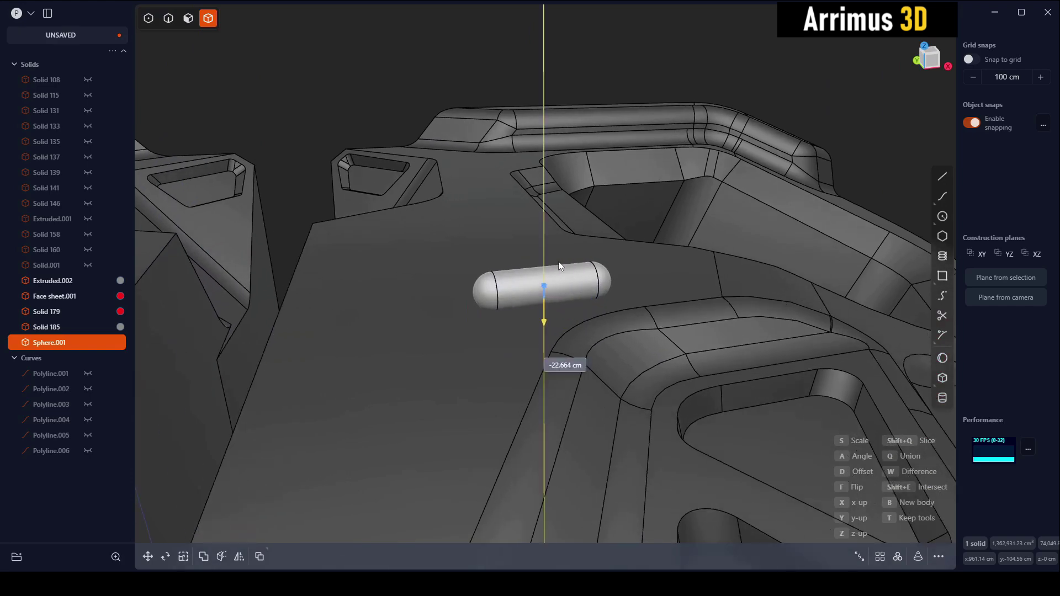
click(561, 276)
Step: Rotate the capsule to a diagonal angle and scale it to 0.225
drag(578, 280, 567, 337)
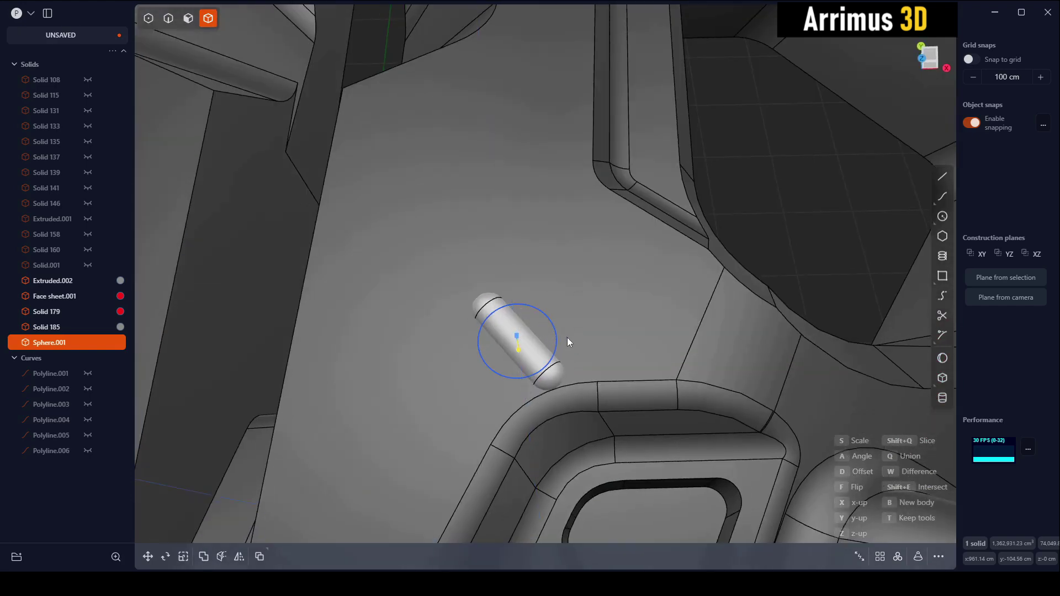
middle_drag(568, 336, 558, 329)
key(s)
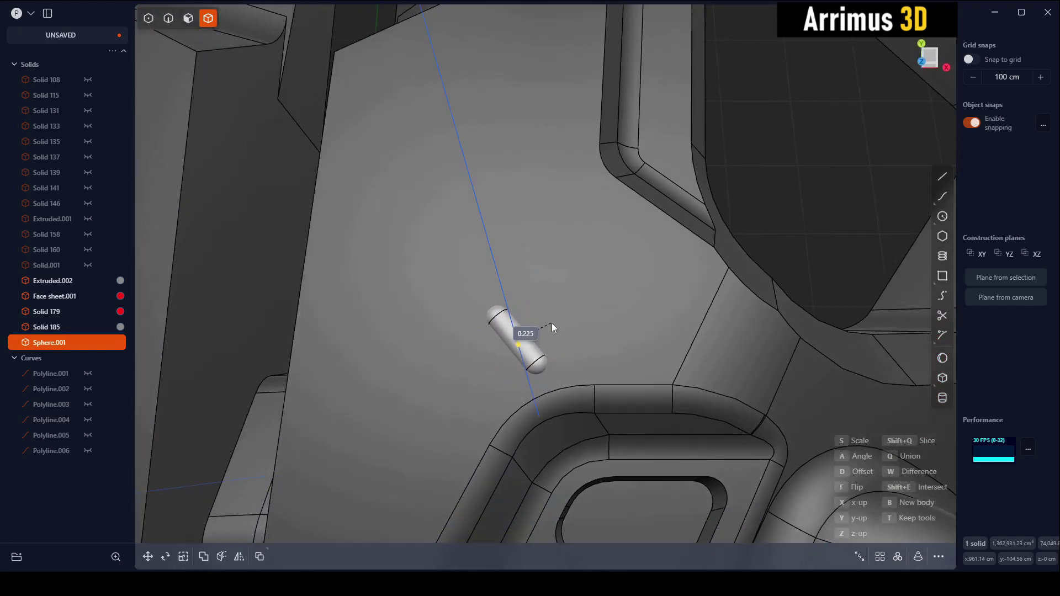
click(552, 323)
Step: Place duplicate capsules beside the first to form a staggered diagonal cluster
key(ctrl+d)
mouse_move(578, 263)
middle_down()
mouse_move(589, 270)
mouse_move(569, 217)
middle_up()
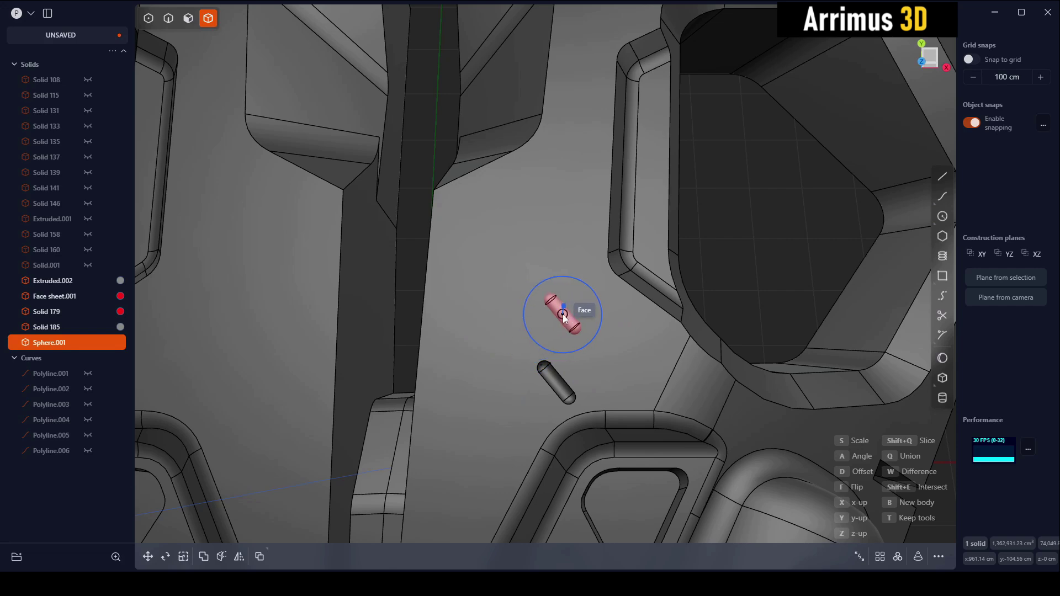
click(558, 335)
key(ctrl+d)
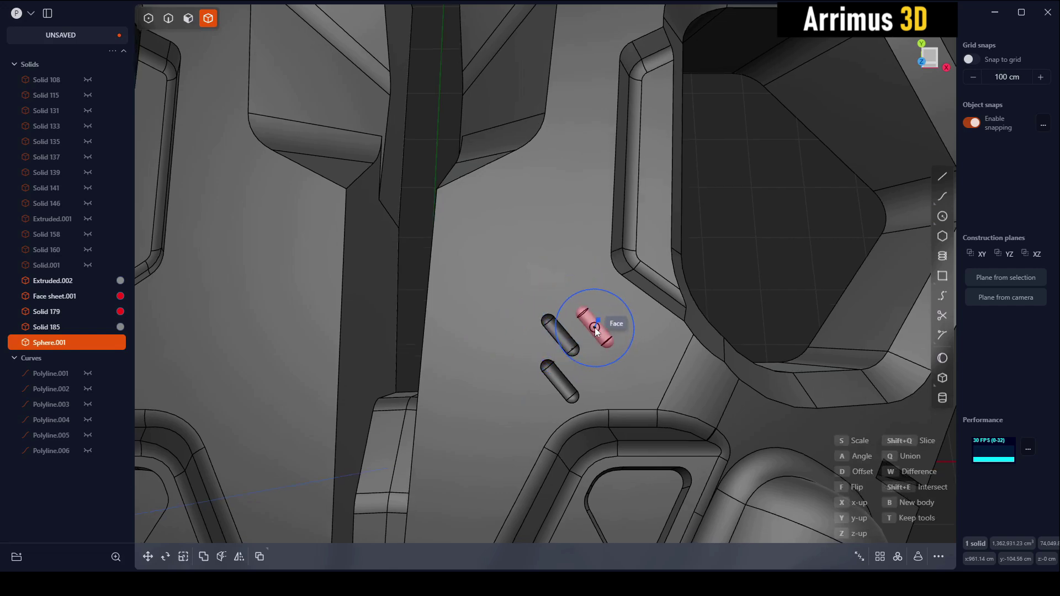
click(595, 327)
key(ctrl+d)
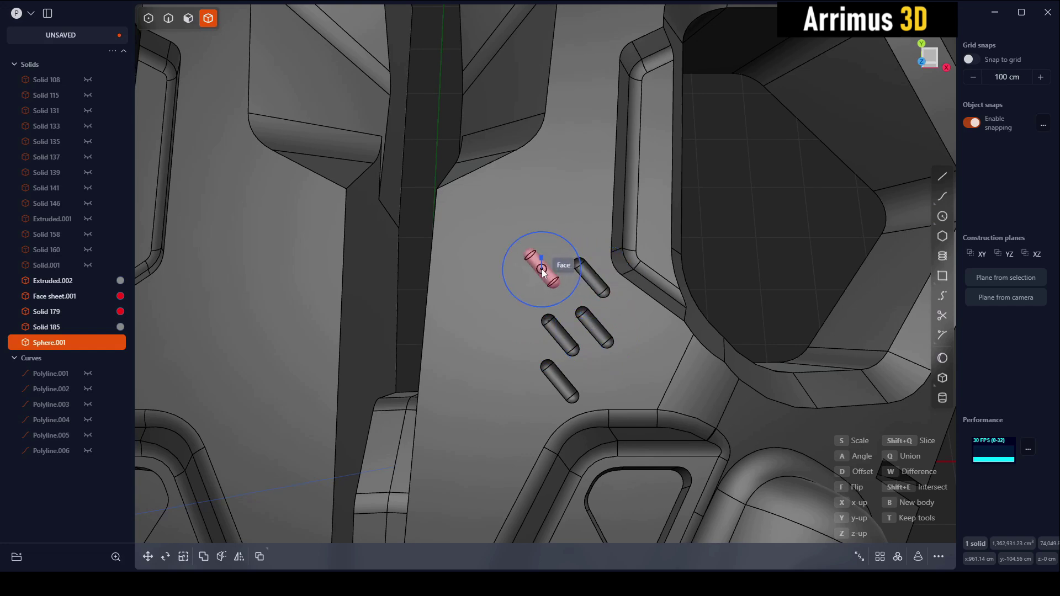
click(539, 269)
key(ctrl+d)
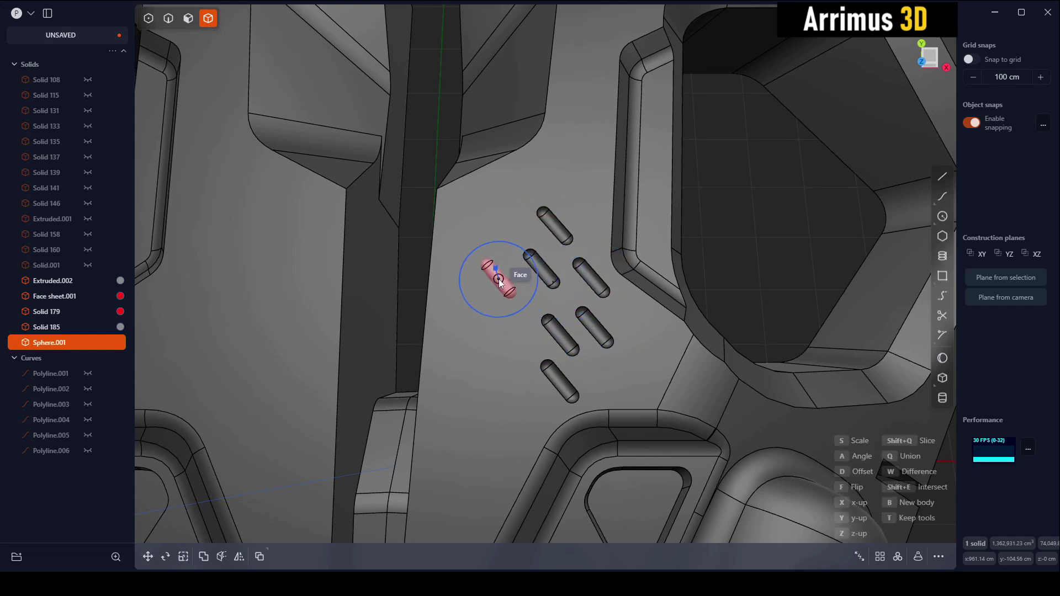
mouse_move(627, 270)
middle_down()
mouse_move(654, 263)
mouse_move(638, 280)
middle_up()
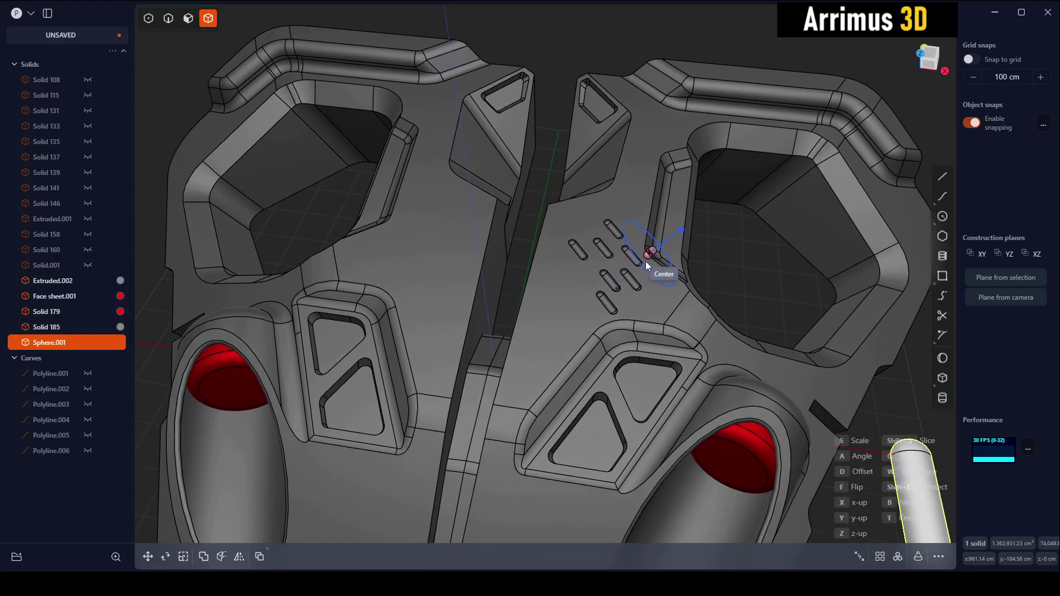
Step: Place a diagonal capsule slot on the rim beside the right hexagonal opening
scroll(645, 260, up, 3)
scroll(697, 313, up, 2)
mouse_move(714, 306)
middle_down()
mouse_move(679, 260)
mouse_move(643, 337)
middle_up()
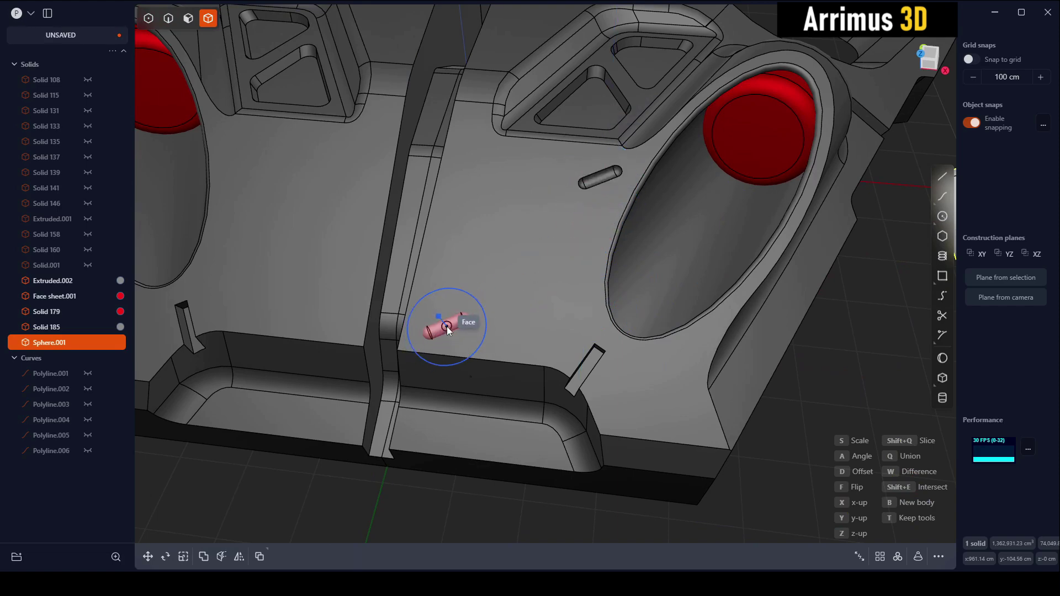
mouse_move(439, 332)
middle_down()
mouse_move(622, 283)
mouse_move(625, 244)
mouse_move(635, 294)
mouse_move(688, 271)
mouse_move(577, 322)
mouse_move(755, 251)
middle_up()
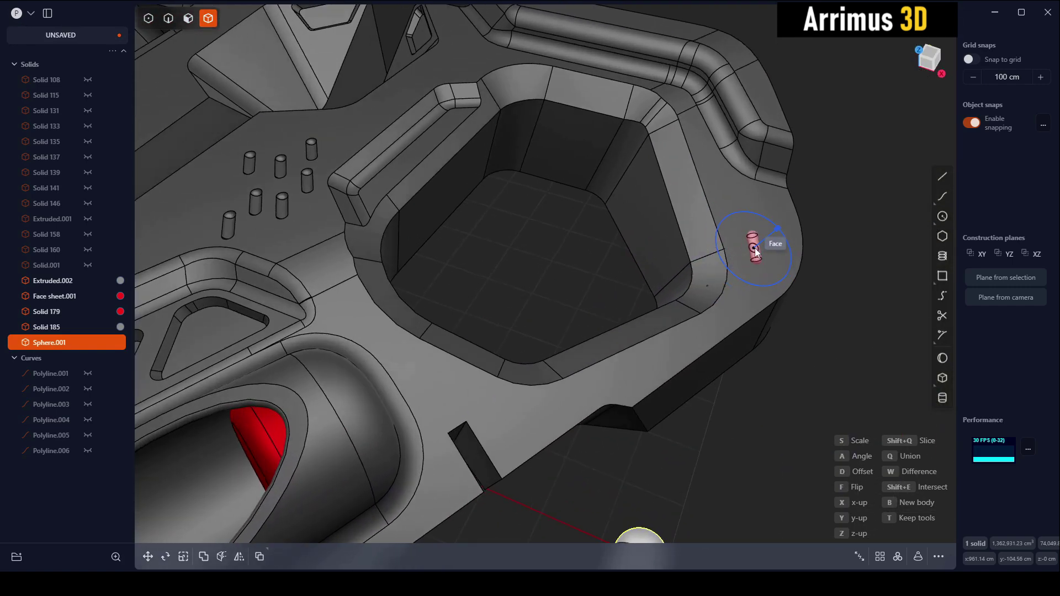
click(758, 259)
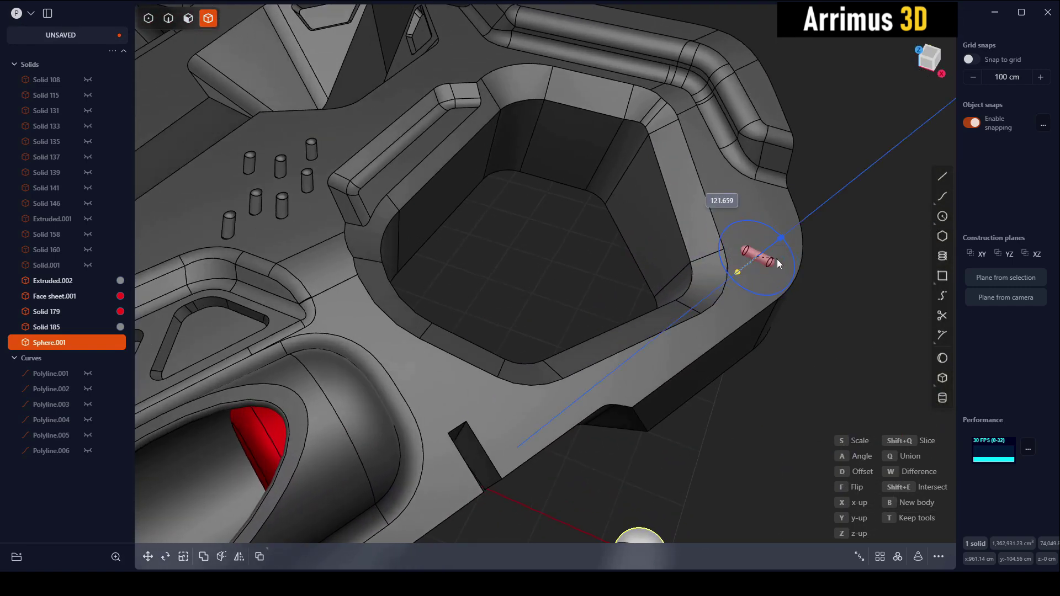
click(776, 260)
mouse_move(599, 205)
middle_down()
mouse_move(534, 201)
mouse_move(796, 356)
mouse_move(780, 304)
mouse_move(745, 283)
middle_up()
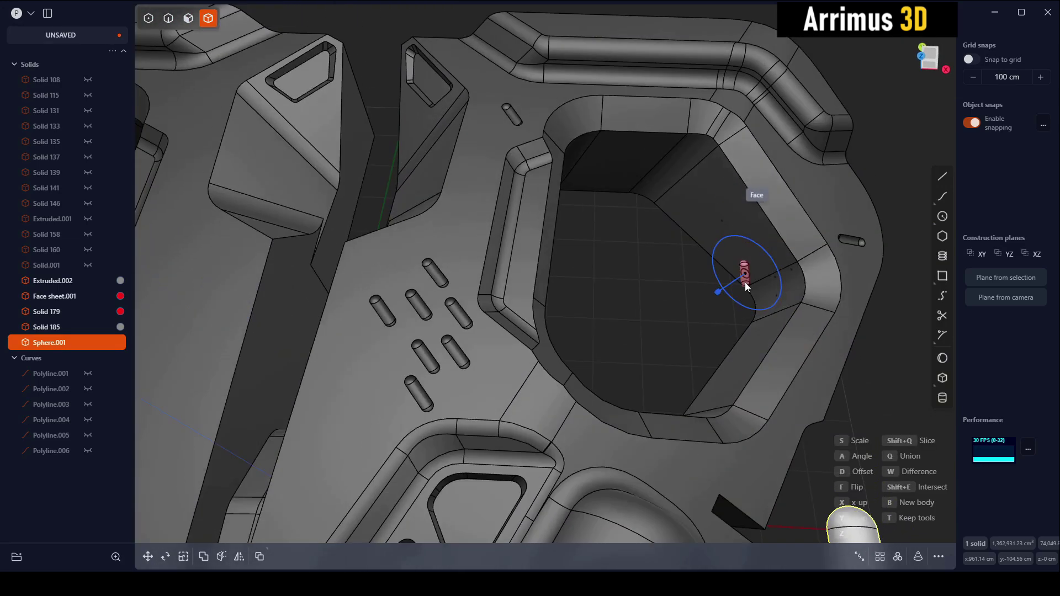
key(Escape)
middle_drag(655, 306, 551, 296)
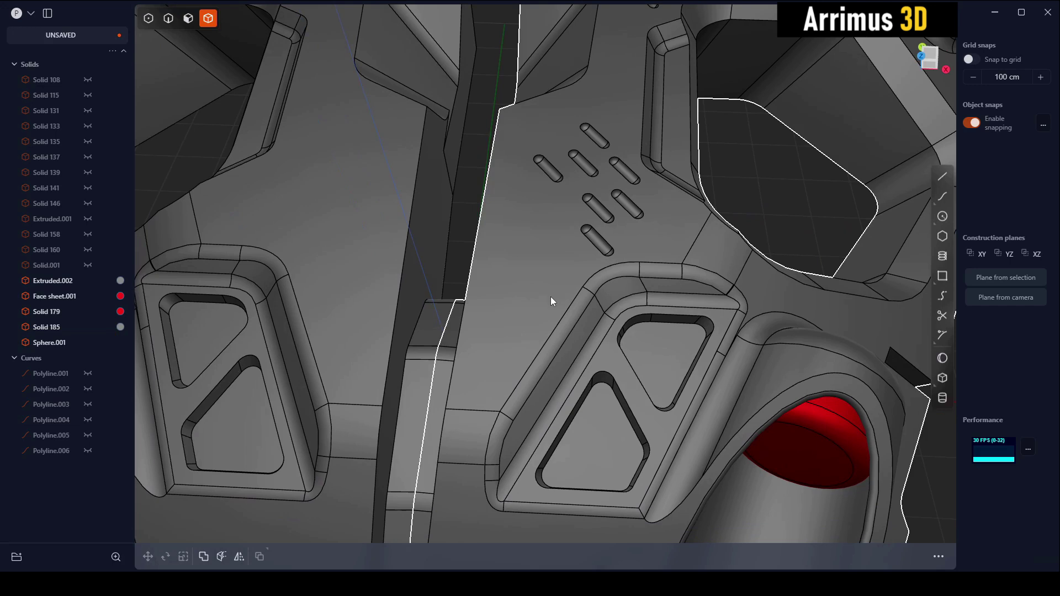
Step: Draw a four-point angled groove outline on the right half below the slots
key(l)
click(487, 177)
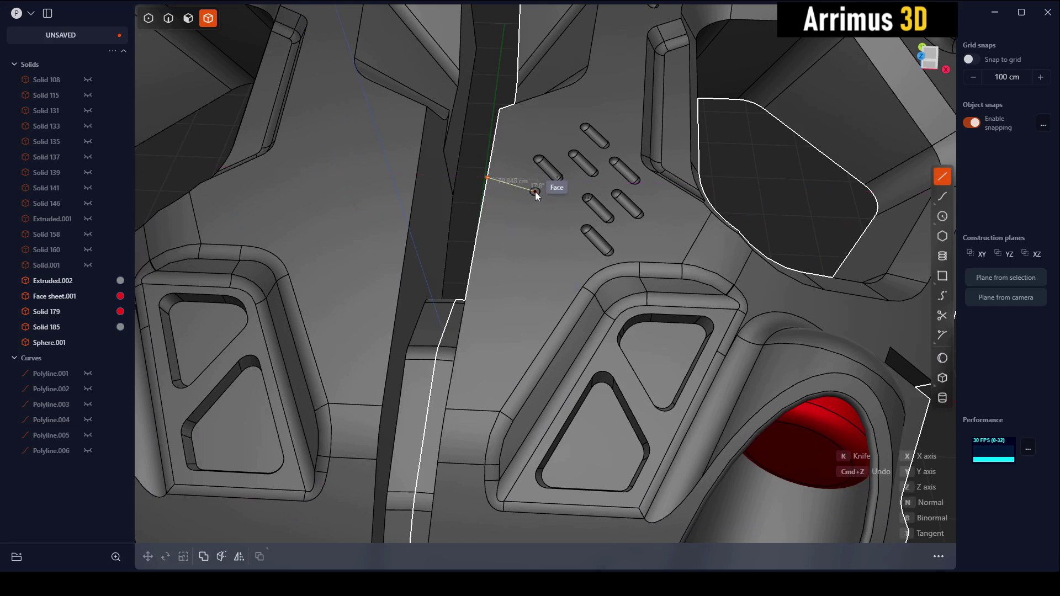
click(528, 208)
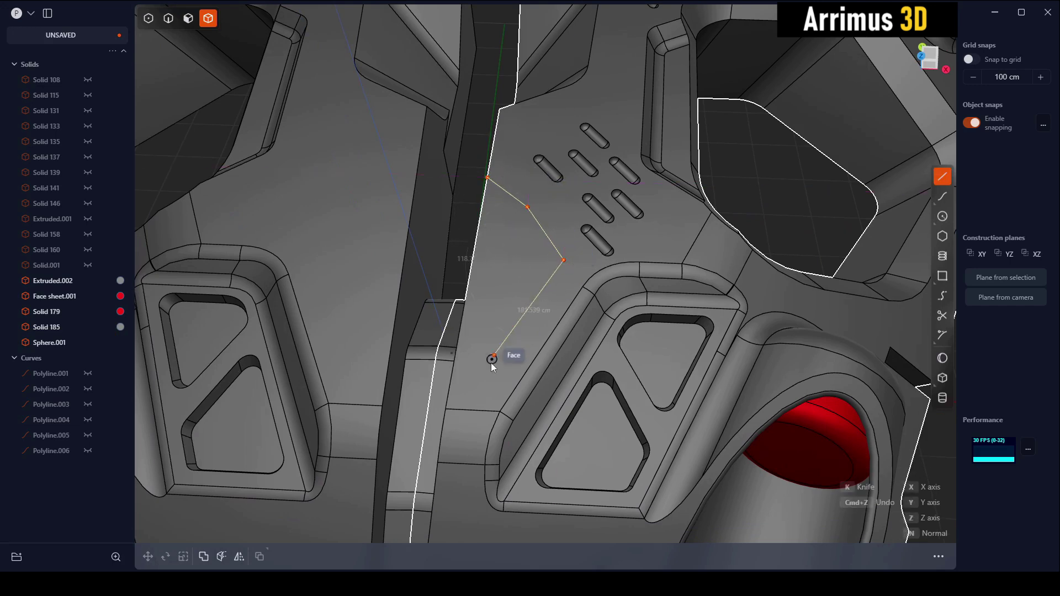
click(453, 366)
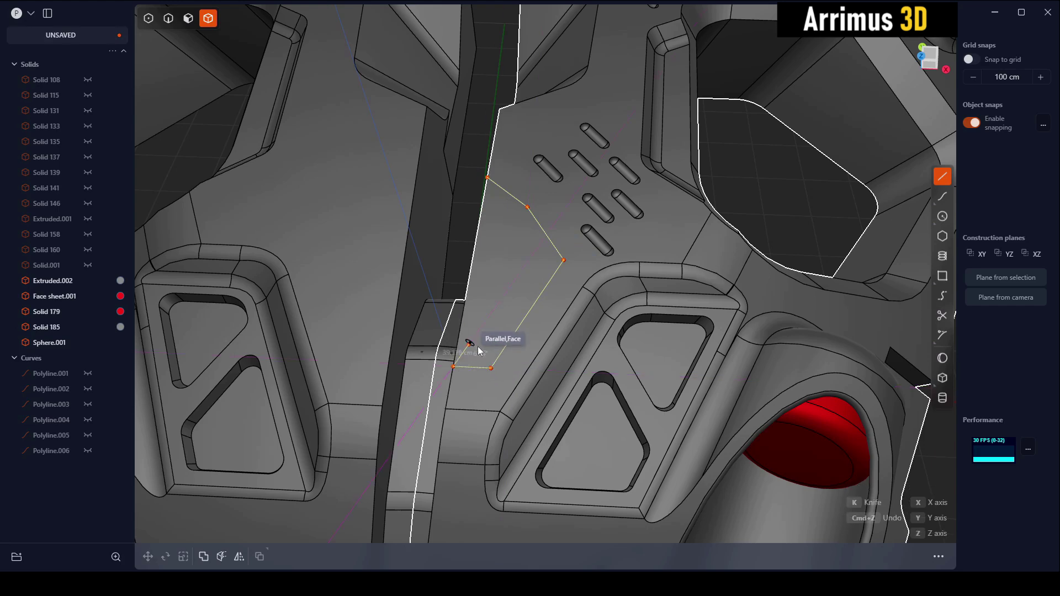
click(478, 346)
Step: Offset and extrude the enclosed groove face, then offset the surrounding face
key(o)
mouse_move(499, 330)
middle_down()
mouse_move(492, 299)
mouse_move(516, 297)
middle_up()
key(e)
click(506, 272)
click(449, 283)
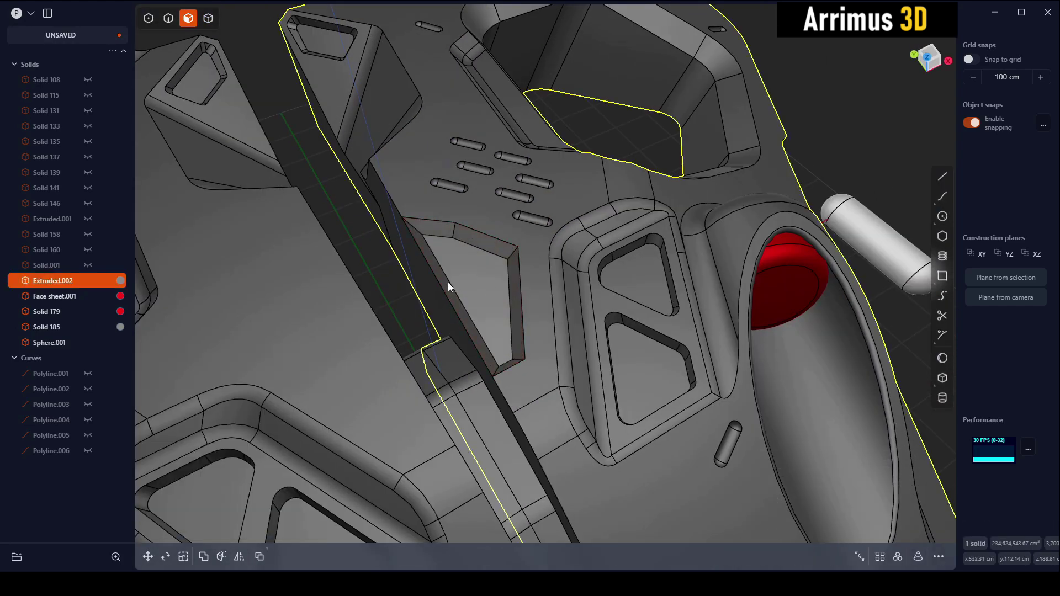
key(o)
click(463, 266)
Step: Fillet the groove's upper and lower corner edges
middle_drag(464, 270, 449, 224)
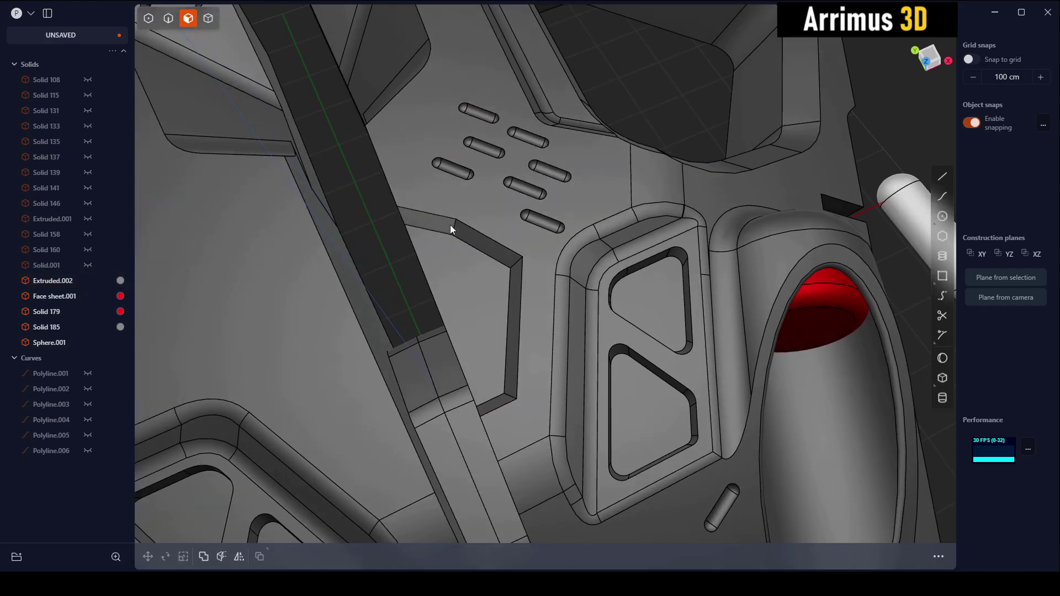
key(f)
drag(521, 263, 525, 240)
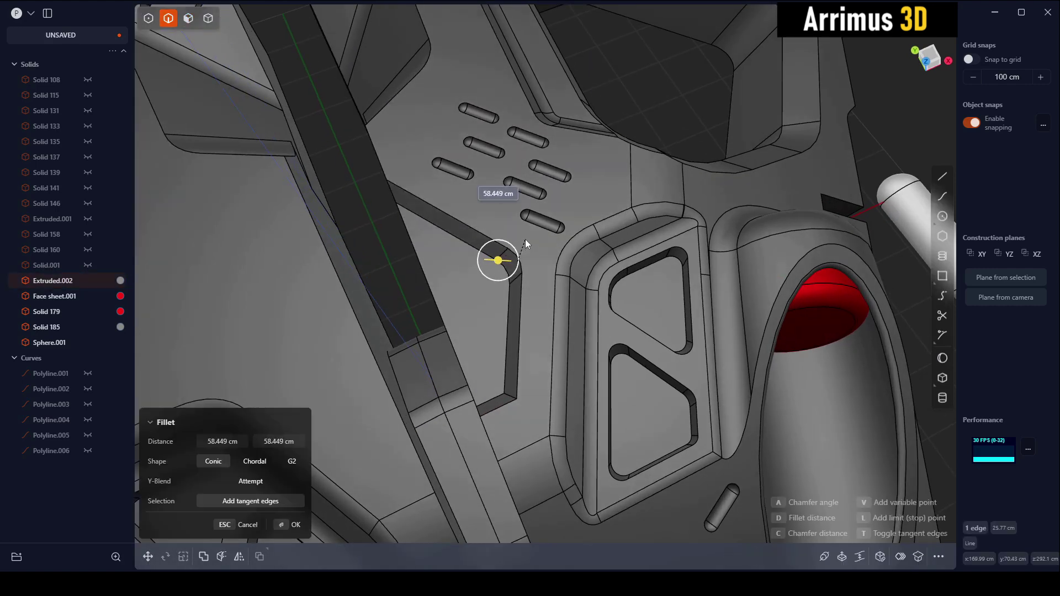
key(Return)
click(506, 393)
key(f)
key(Return)
mouse_move(517, 384)
middle_down()
mouse_move(478, 347)
mouse_move(438, 244)
mouse_move(522, 249)
middle_up()
Step: Mirror the right half across the seam to create Solid 189
key(alt+x)
key(Return)
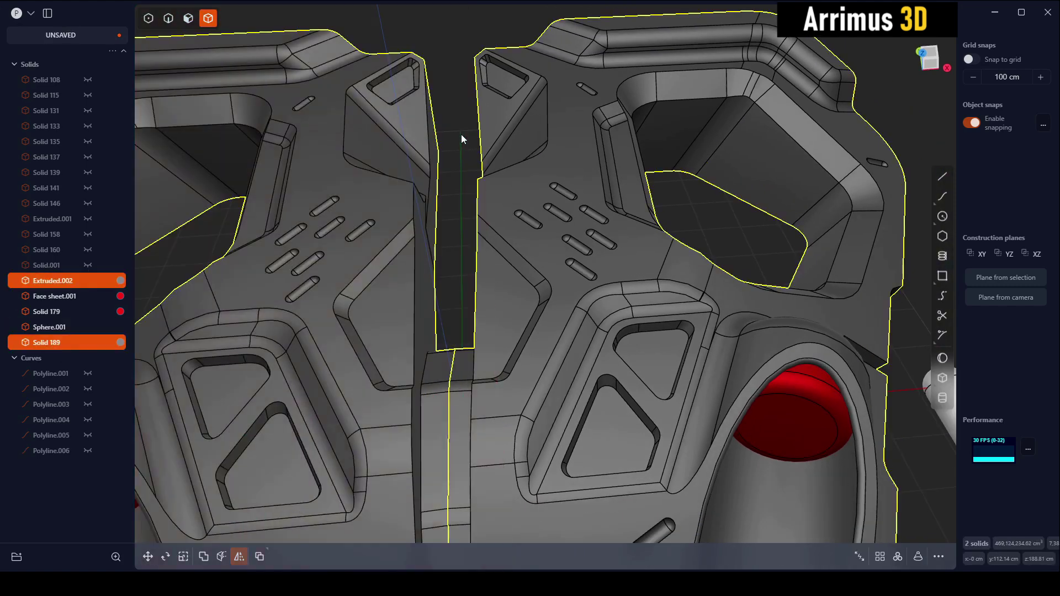
middle_drag(462, 135, 549, 310)
scroll(555, 224, down, 5)
Step: In face mode, delete the extra lower capsule pin beside the seam
scroll(556, 226, up, 1)
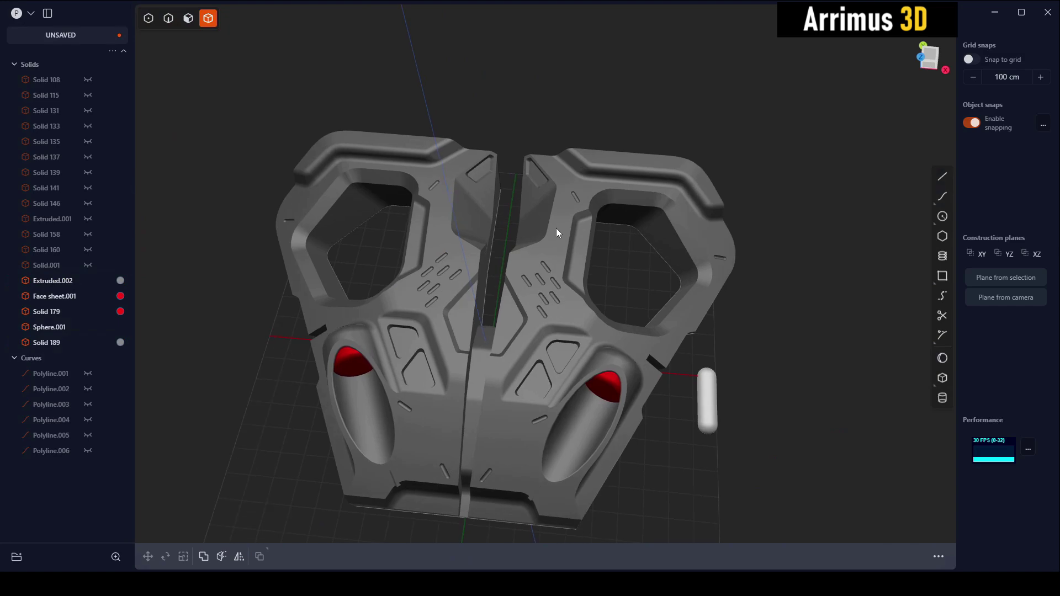
scroll(563, 254, up, 3)
scroll(571, 265, up, 1)
key(3)
middle_drag(582, 225, 542, 299)
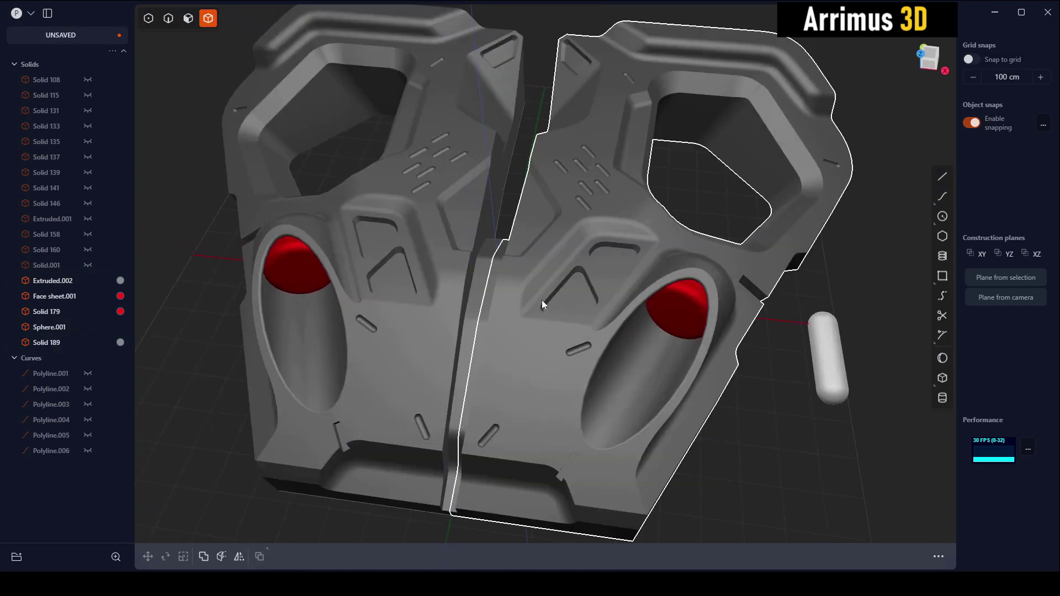
scroll(531, 376, up, 5)
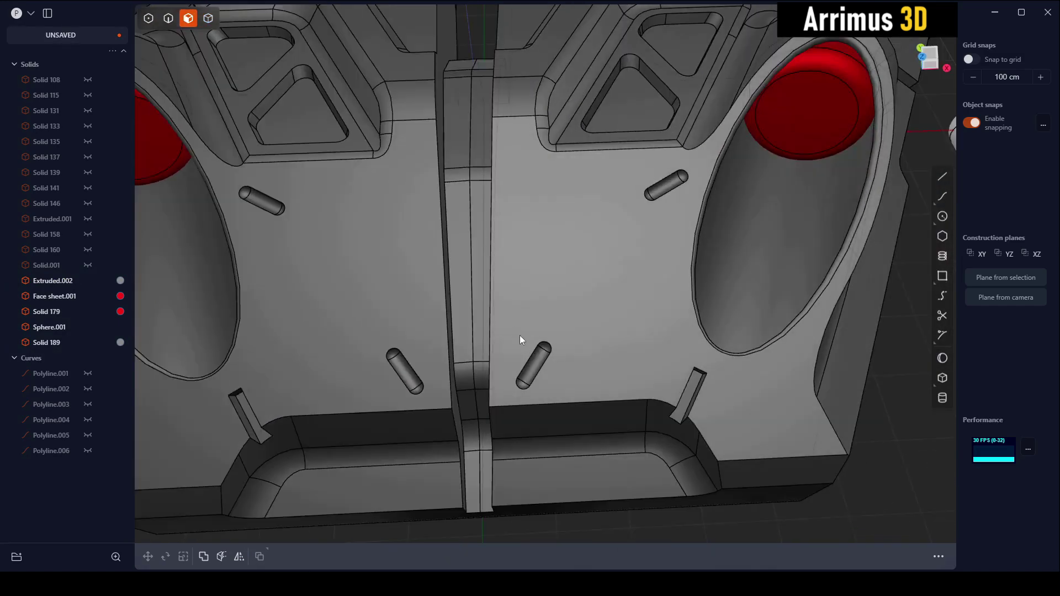
click(534, 362)
key(Delete)
scroll(608, 348, down, 3)
scroll(608, 349, down, 3)
Step: Delete the left mask half and mirror the right half to recreate it
key(4)
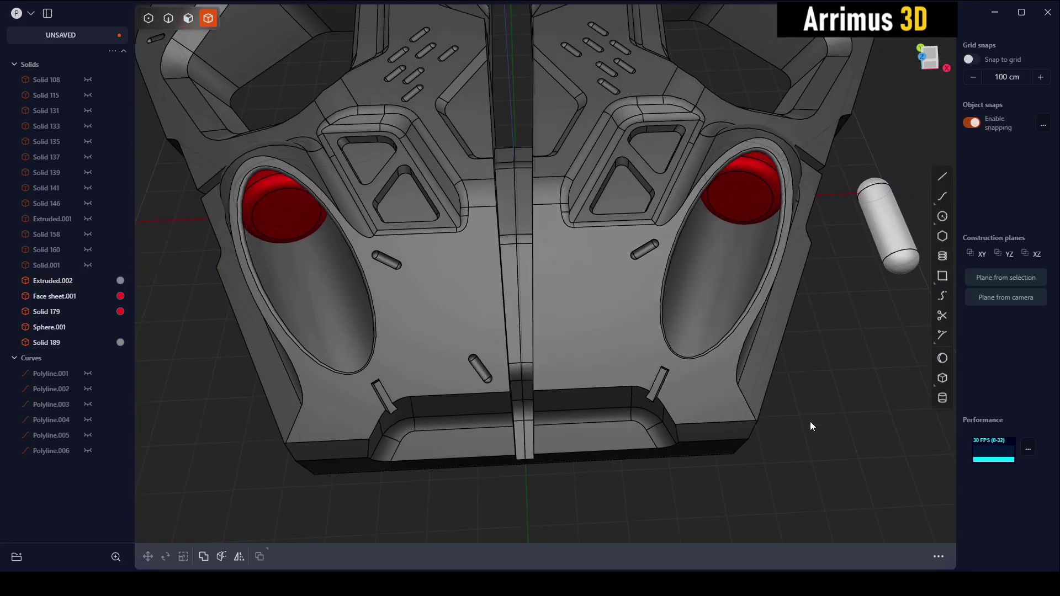
click(511, 323)
key(Delete)
click(588, 326)
key(alt+x)
key(Return)
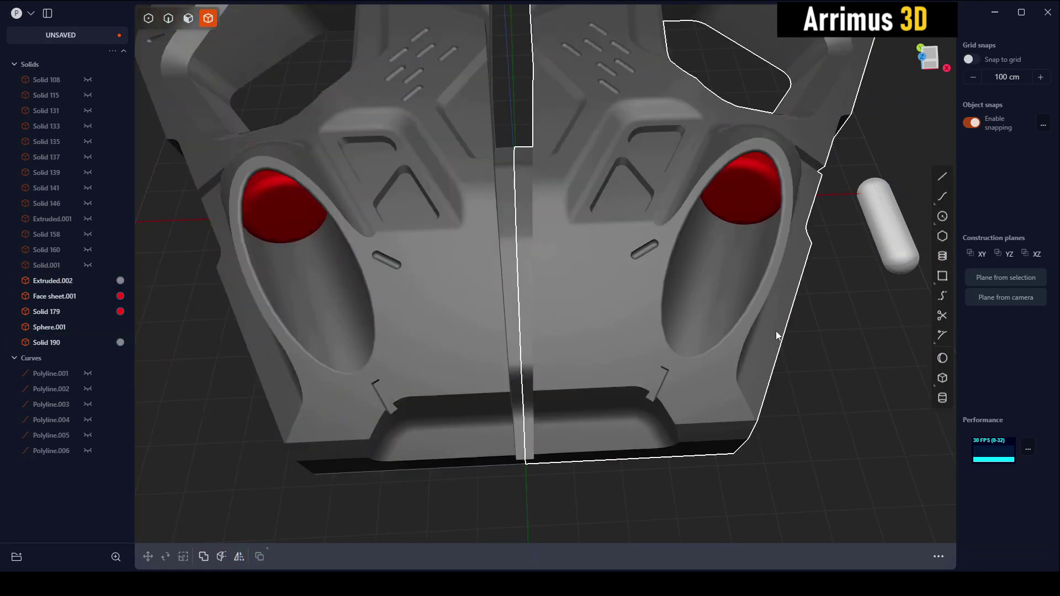
mouse_move(776, 330)
middle_down()
mouse_move(681, 362)
mouse_move(640, 360)
mouse_move(615, 286)
mouse_move(645, 263)
mouse_move(719, 283)
mouse_move(495, 256)
mouse_move(545, 254)
middle_up()
scroll(685, 359, down, 3)
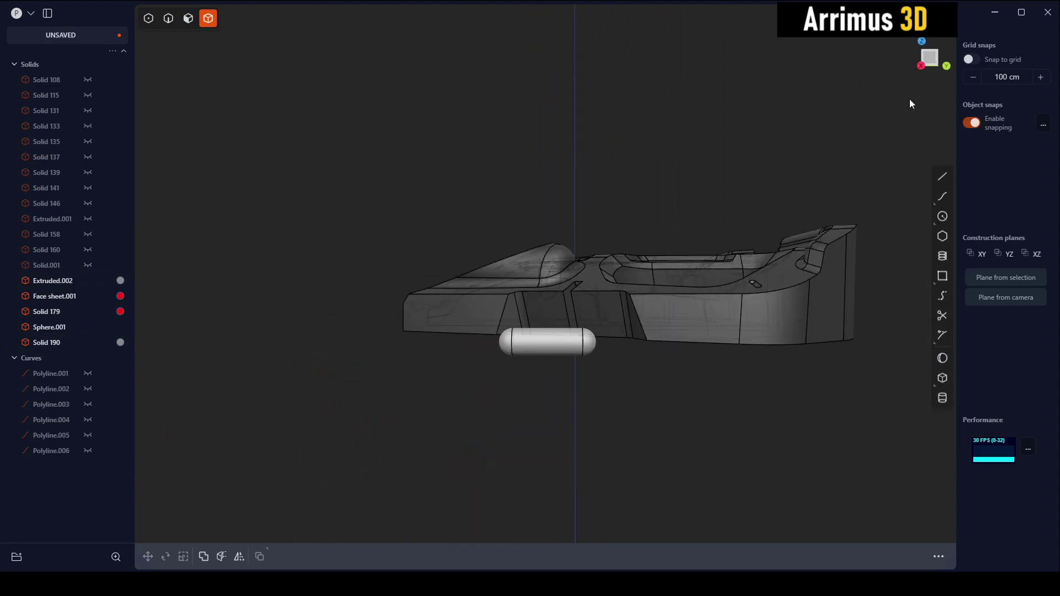
Step: Isolate one mask half (Extruded.002) and view it from the right side
click(937, 56)
mouse_move(684, 165)
middle_down()
mouse_move(592, 190)
mouse_move(883, 137)
middle_up()
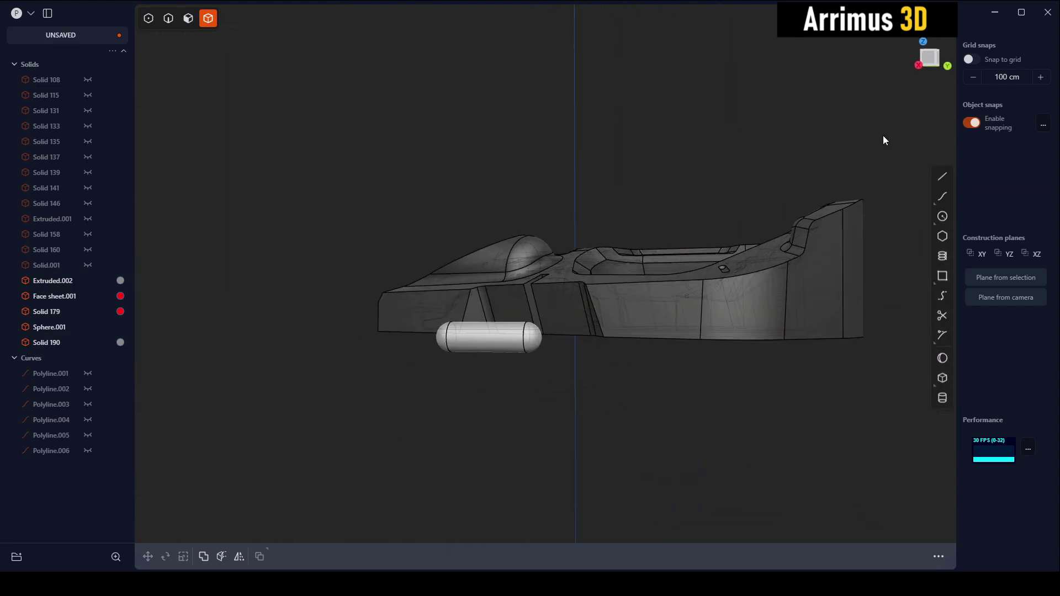
click(933, 56)
click(714, 316)
key(slash)
click(759, 369)
scroll(778, 331, up, 3)
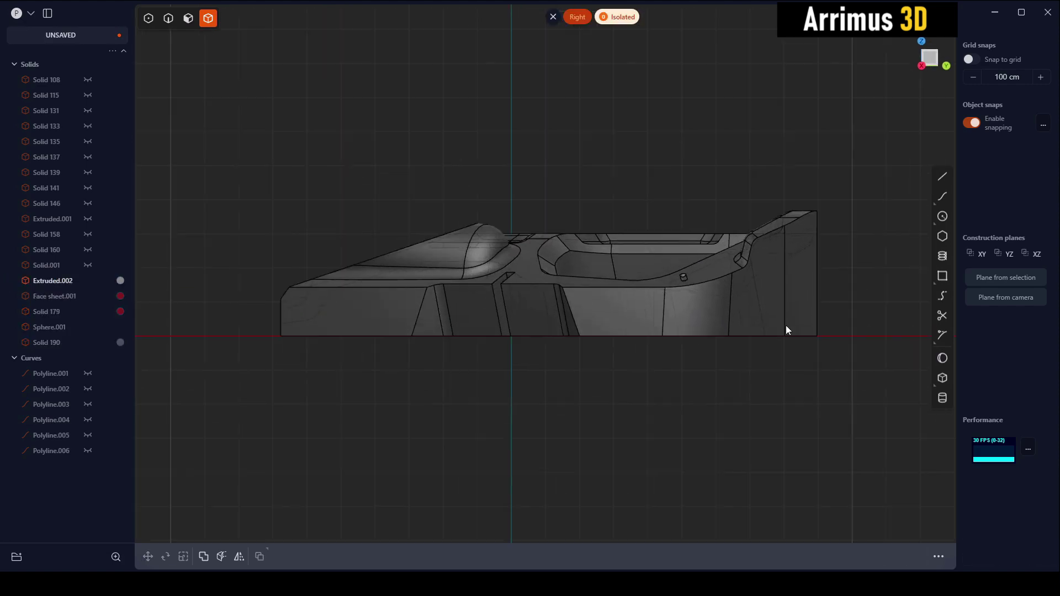
Step: Draw an angled line across the half and cut the underside with it
key(l)
click(853, 256)
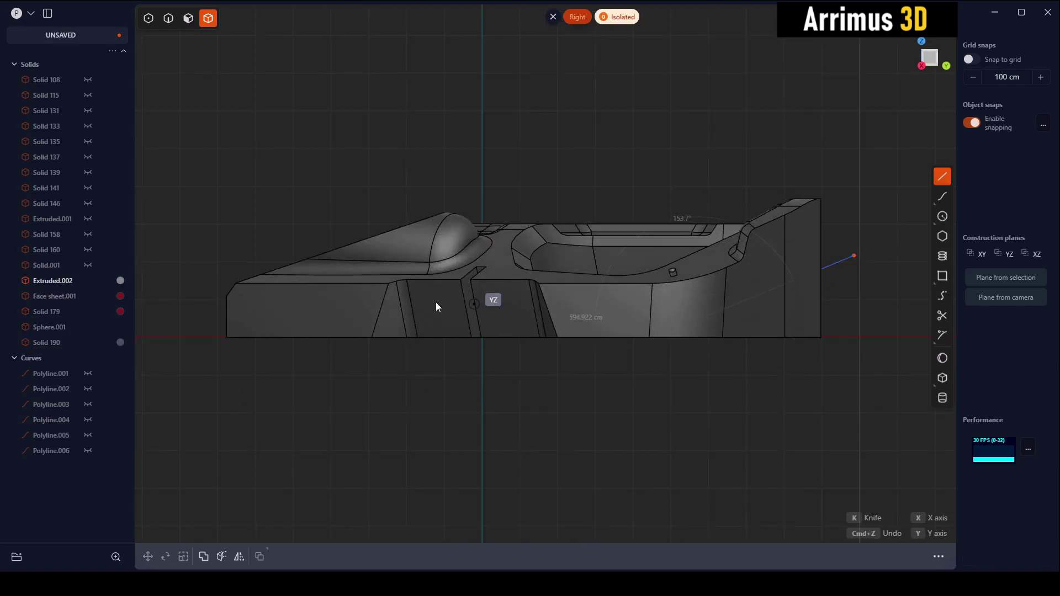
click(260, 379)
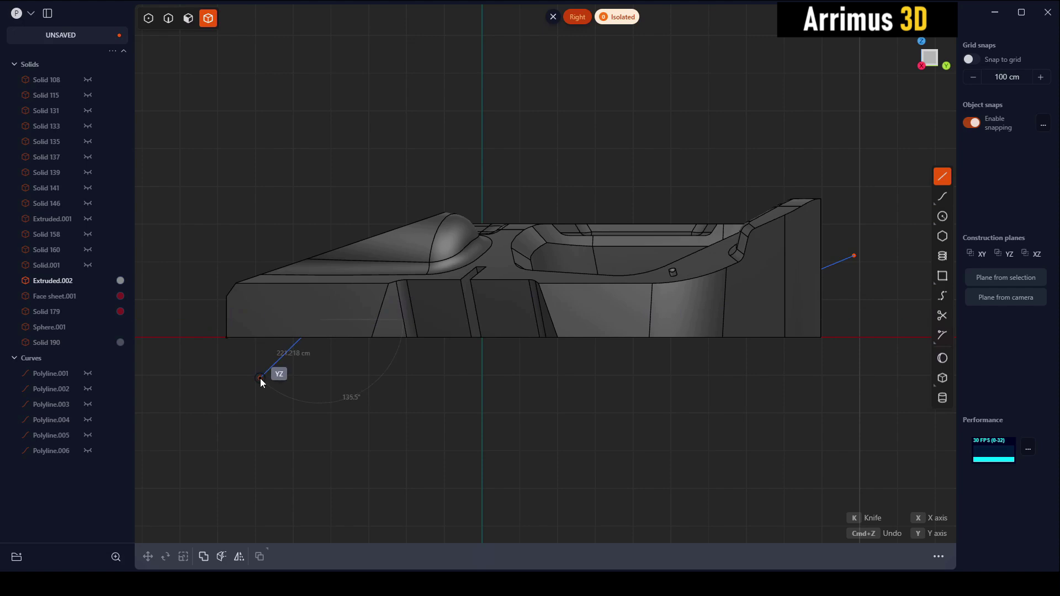
key(Escape)
click(807, 273)
key(c)
click(838, 266)
key(Return)
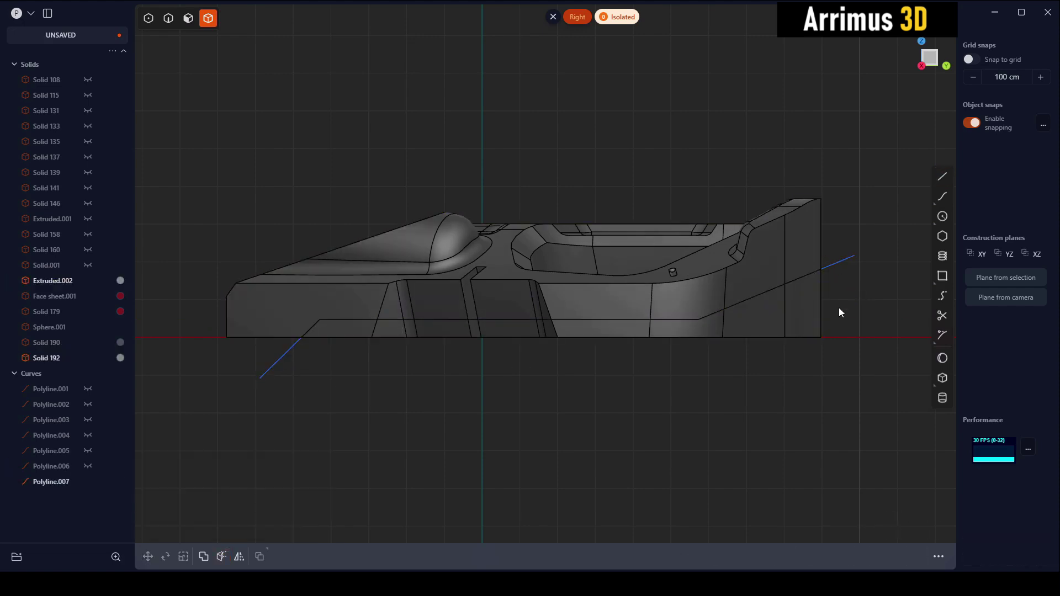
Step: Fillet the new cut edges on the underside
mouse_move(839, 307)
middle_down()
mouse_move(747, 293)
mouse_move(426, 315)
middle_up()
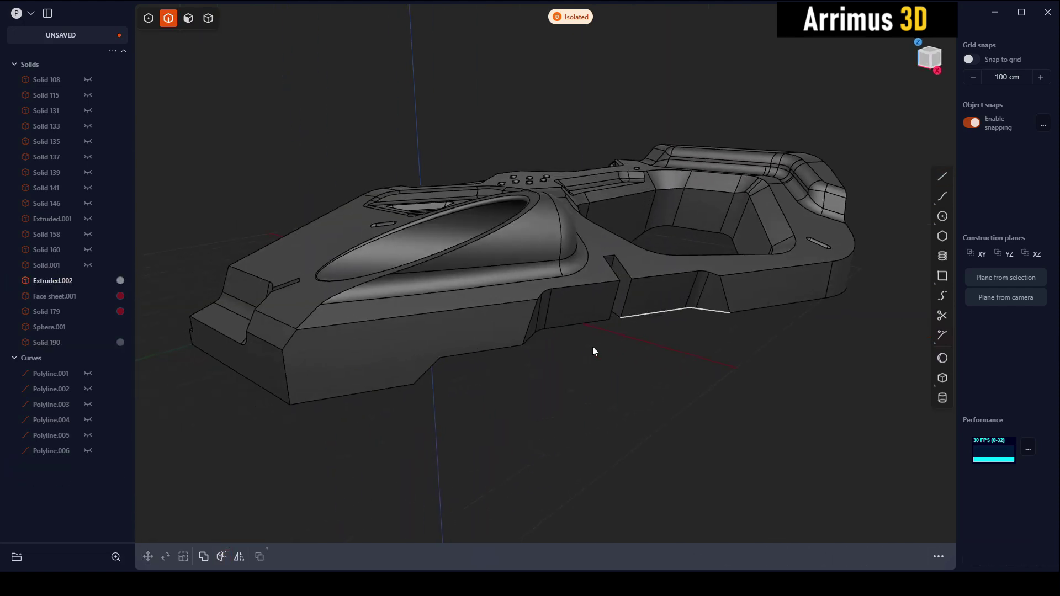
click(413, 313)
key(f)
drag(413, 314, 393, 332)
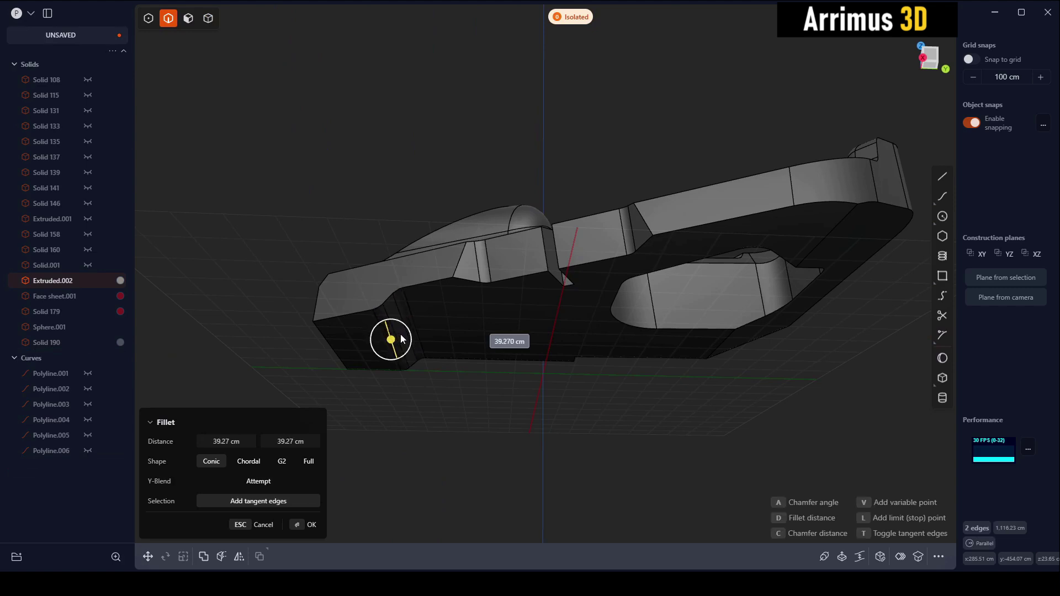
key(Return)
Step: Check the part from below; start a fillet on another edge, then cancel it
mouse_move(468, 315)
middle_down()
mouse_move(746, 342)
mouse_move(714, 320)
mouse_move(661, 314)
middle_up()
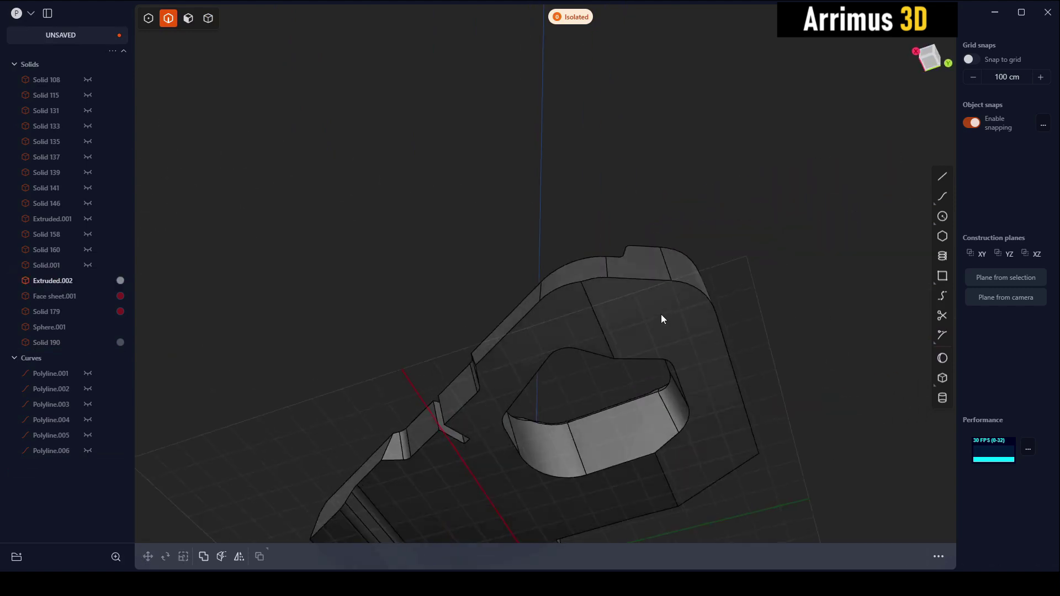
click(591, 316)
key(f)
key(Return)
click(787, 243)
mouse_move(786, 243)
middle_down()
mouse_move(711, 324)
mouse_move(641, 332)
mouse_move(717, 299)
middle_up()
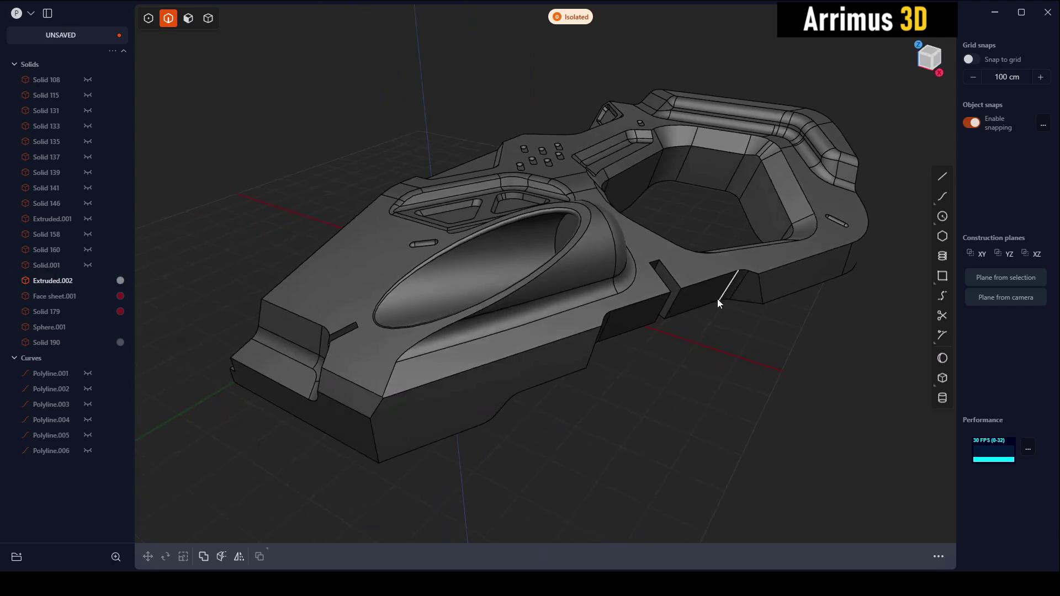
Step: Unhide all objects and mirror the edited mask half to the other side
key(slash)
key(4)
scroll(425, 254, down, 3)
click(508, 280)
key(alt+x)
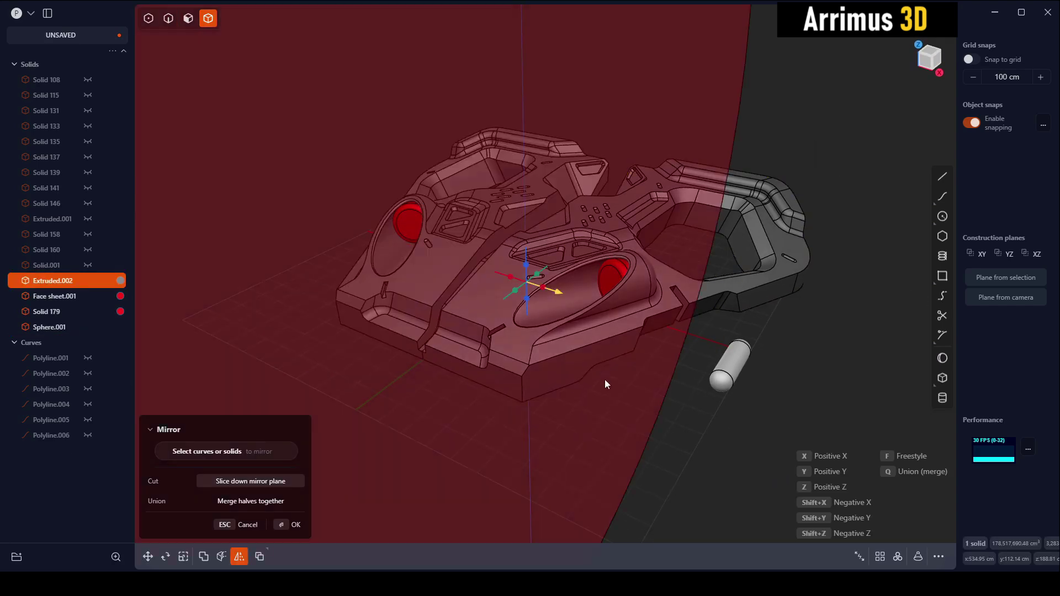
key(Return)
mouse_move(638, 357)
middle_down()
mouse_move(664, 393)
mouse_move(710, 403)
mouse_move(697, 329)
mouse_move(743, 333)
middle_up()
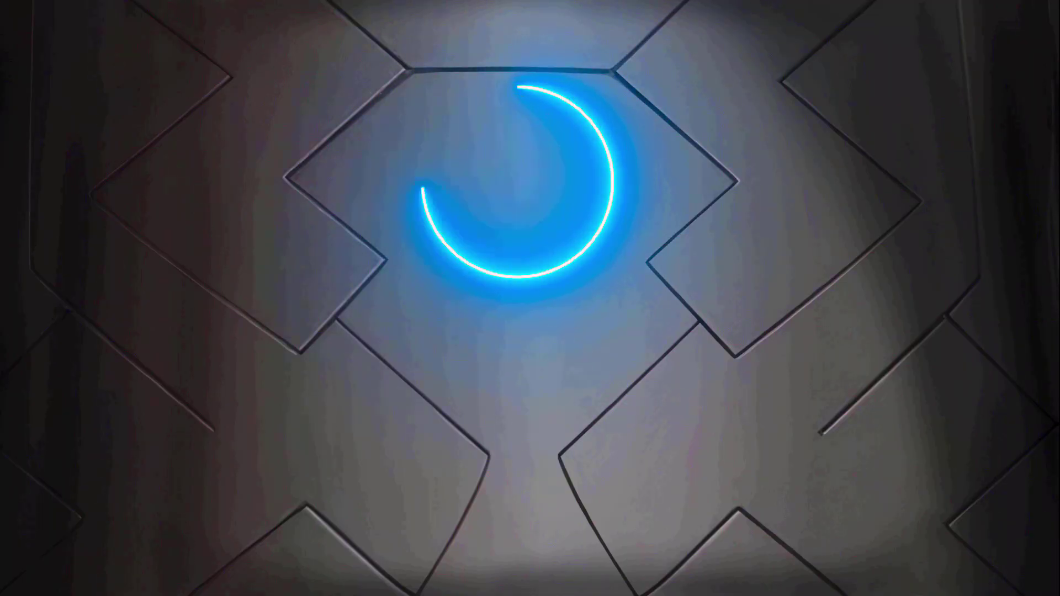